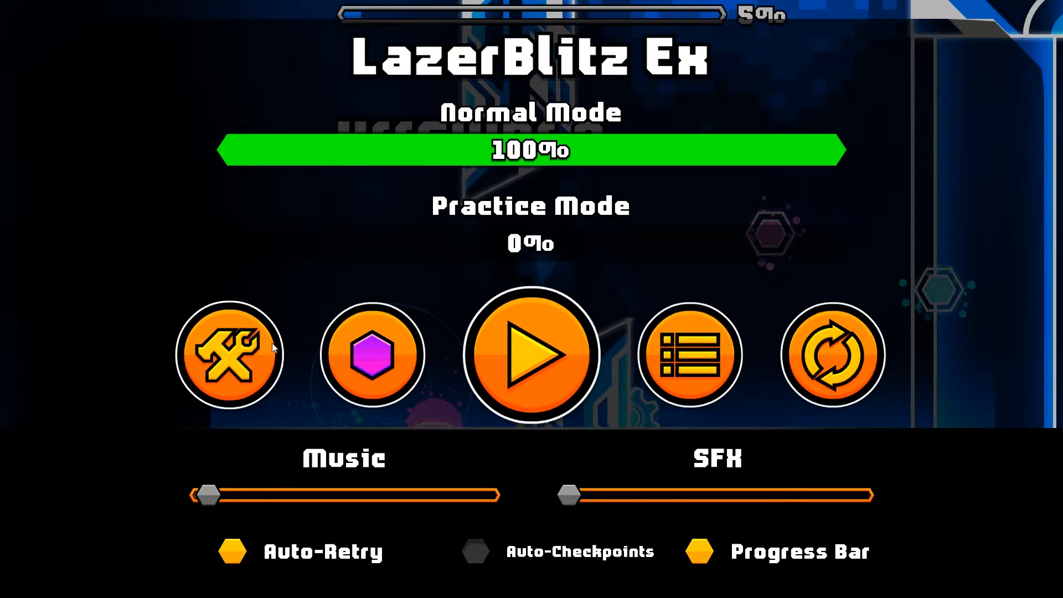
Step: Open the LazerBlitz Ex level in the editor and choose the Move trigger as the object to build
{"action": "left_click", "coordinate": [230, 355]}
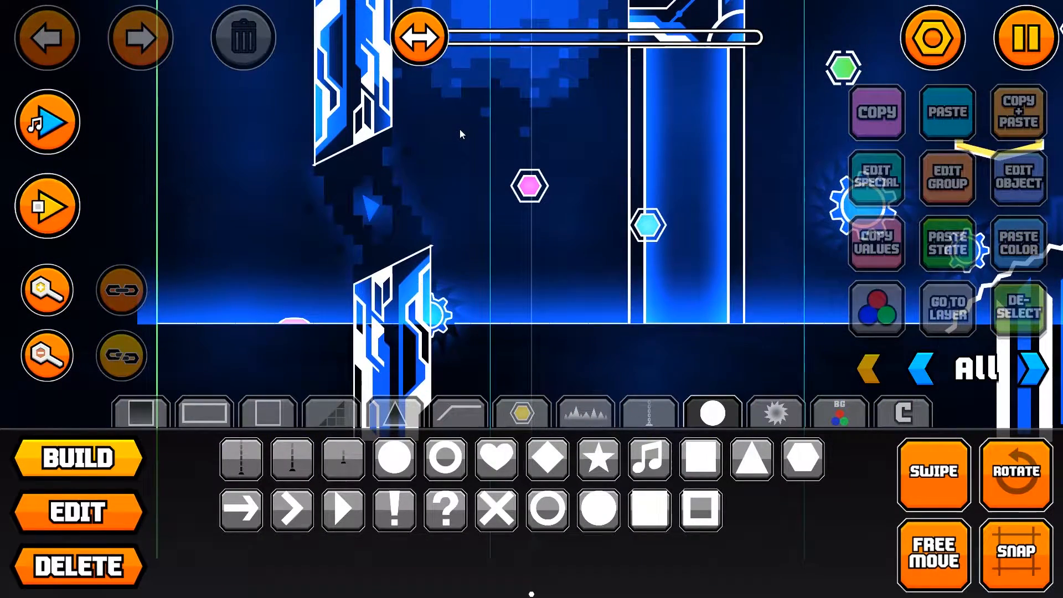
{"action": "left_click_drag", "start_coordinate": [460, 129], "coordinate": [425, 118]}
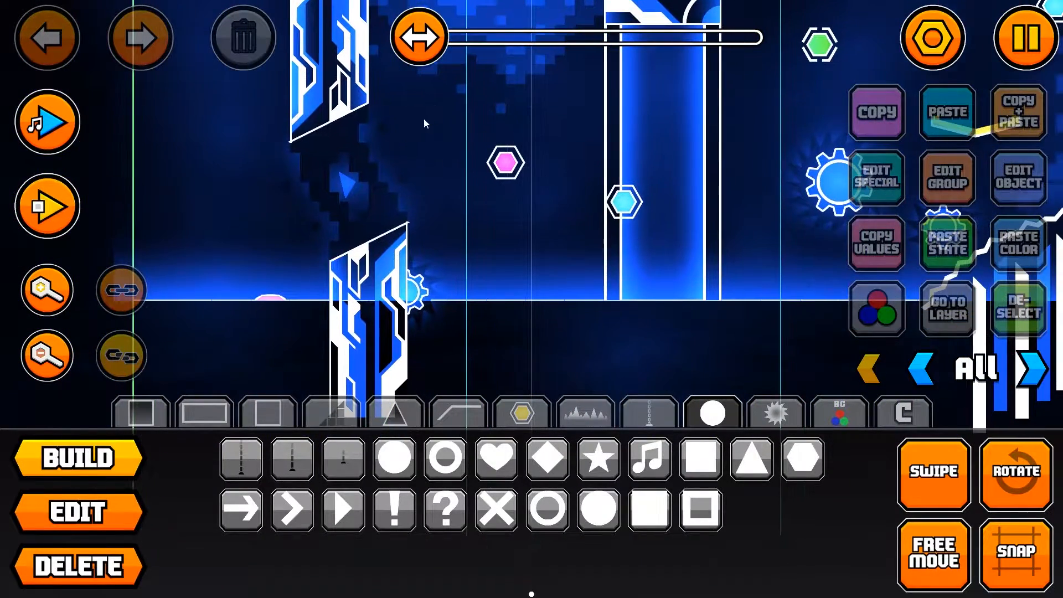
{"action": "scroll", "coordinate": [334, 161], "scroll_direction": "down", "scroll_amount": 2}
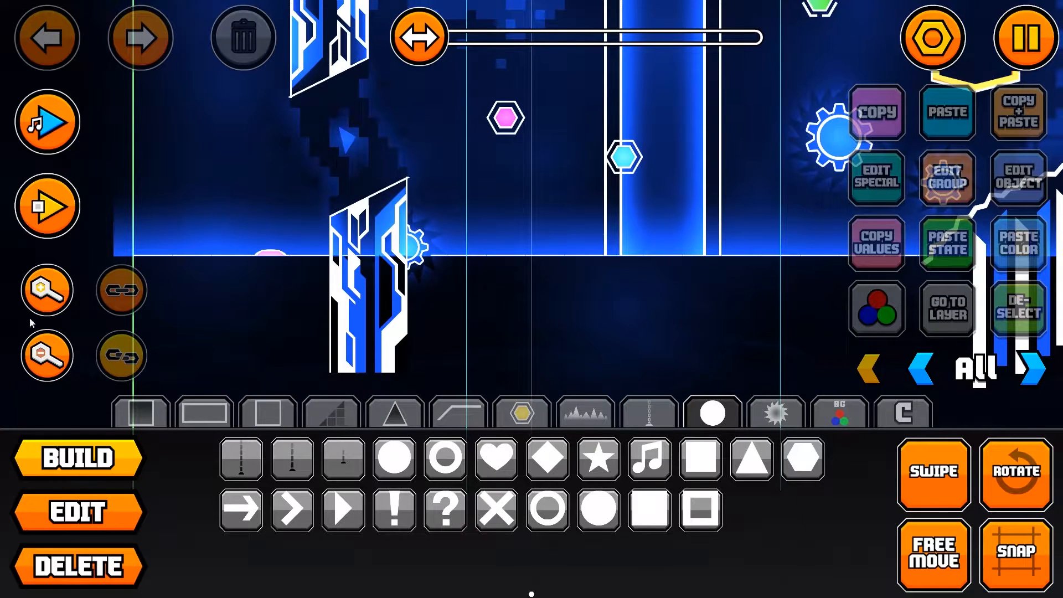
{"action": "left_click", "coordinate": [47, 290]}
{"action": "left_click_drag", "start_coordinate": [215, 309], "coordinate": [458, 190]}
{"action": "left_click", "coordinate": [827, 419]}
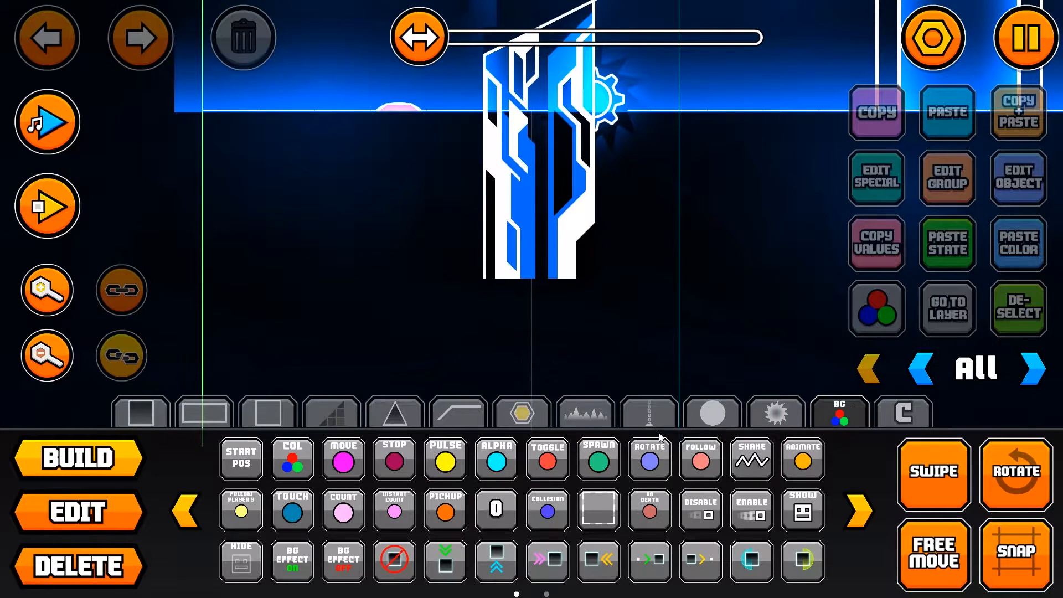
{"action": "left_click", "coordinate": [344, 461]}
Step: Place a Move trigger below the ground line, just right of the lower pillar near the level's start
{"action": "left_click_drag", "start_coordinate": [573, 331], "coordinate": [387, 492]}
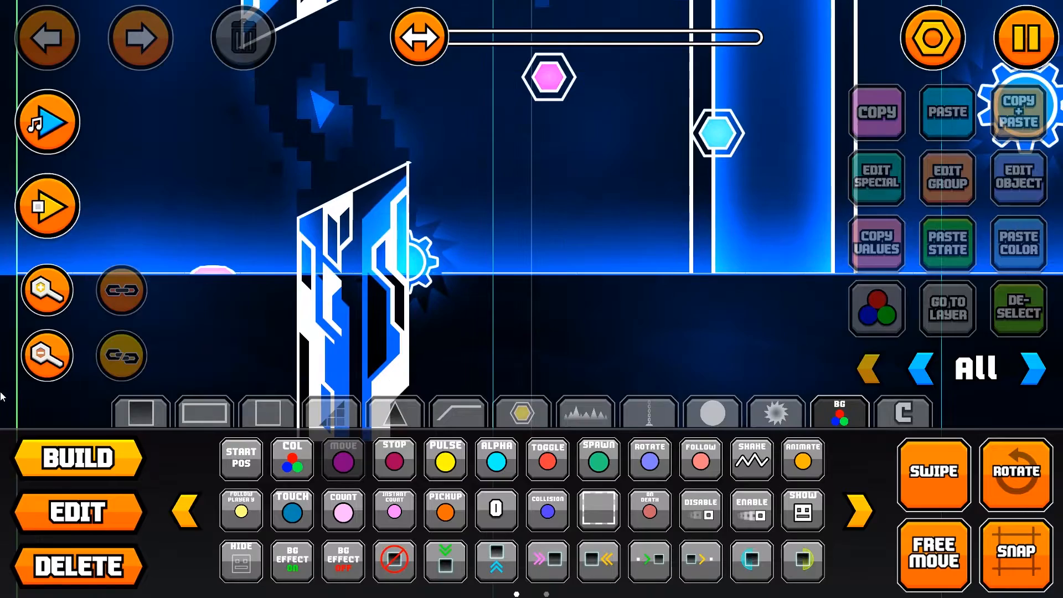
{"action": "left_click", "coordinate": [47, 356]}
{"action": "left_click", "coordinate": [47, 356]}
{"action": "left_click", "coordinate": [47, 356]}
{"action": "left_click_drag", "start_coordinate": [679, 89], "coordinate": [484, 249]}
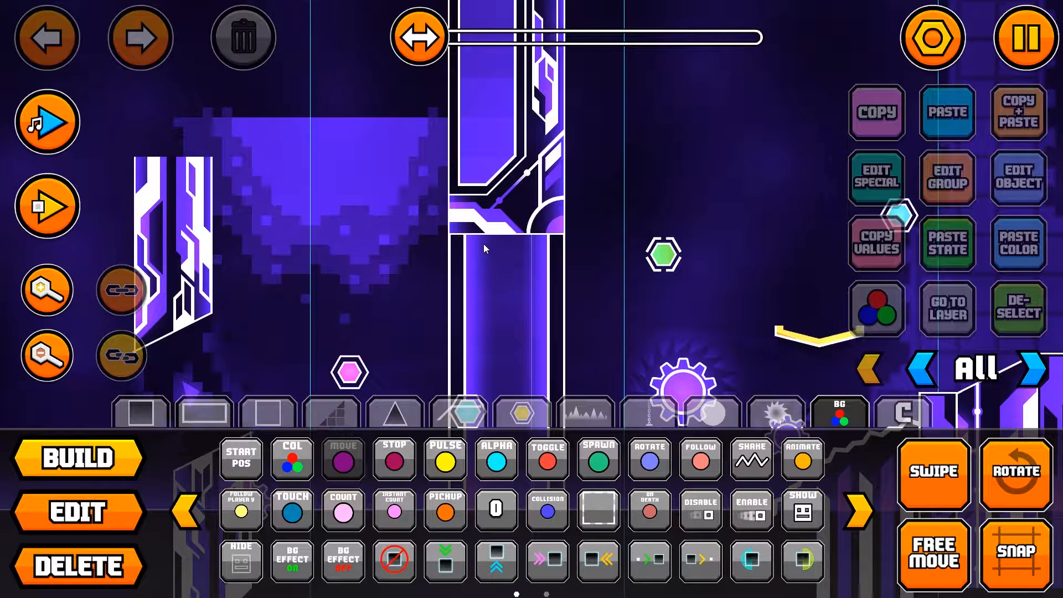
{"action": "scroll", "coordinate": [487, 242], "scroll_direction": "down", "scroll_amount": 1}
{"action": "left_click_drag", "start_coordinate": [476, 288], "coordinate": [703, 144]}
{"action": "scroll", "coordinate": [704, 144], "scroll_direction": "down", "scroll_amount": 1}
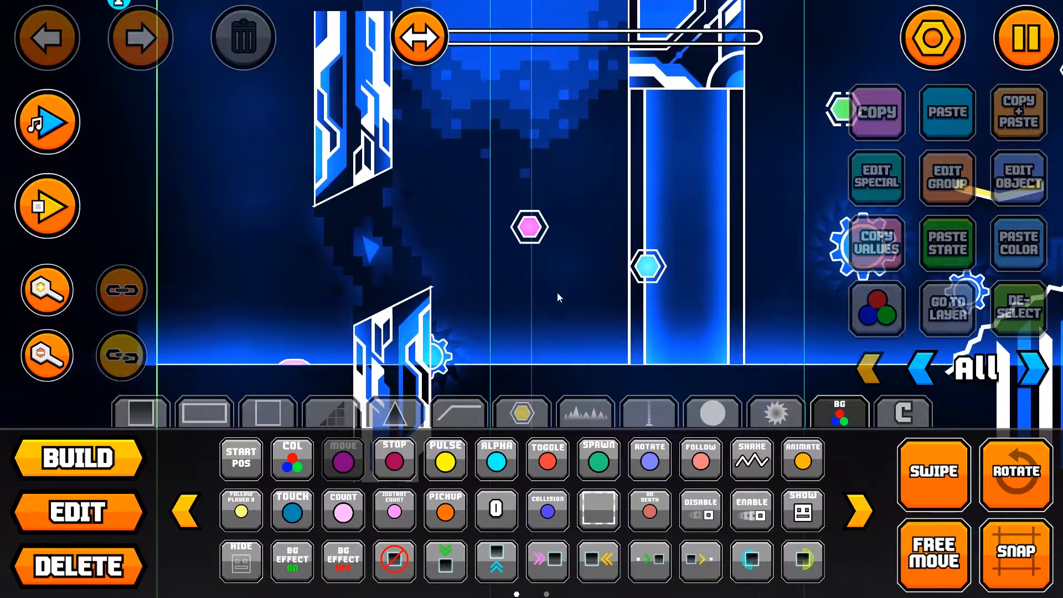
{"action": "scroll", "coordinate": [571, 232], "scroll_direction": "down", "scroll_amount": 2}
{"action": "scroll", "coordinate": [509, 288], "scroll_direction": "down", "scroll_amount": 1}
{"action": "key", "text": "2"}
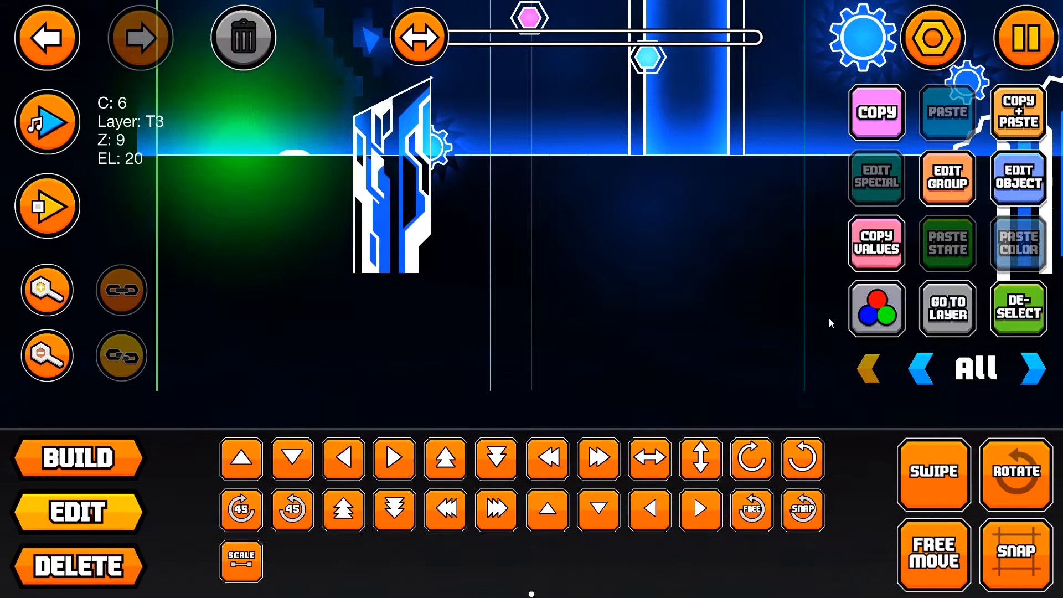
{"action": "key", "text": "1"}
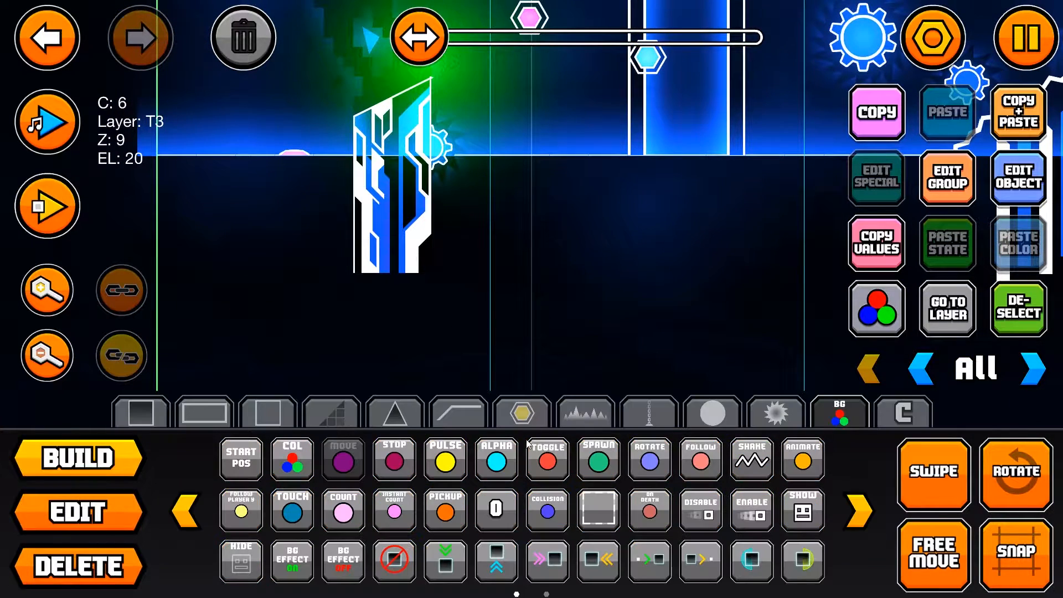
{"action": "left_click", "coordinate": [496, 287]}
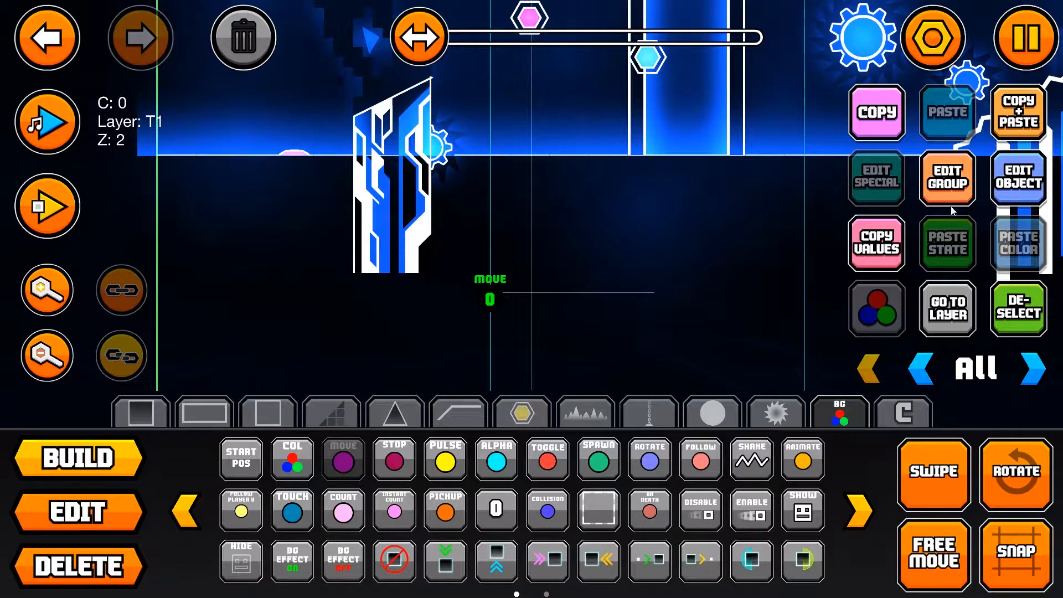
Step: Set the new Move trigger's Move X value to 10
{"action": "left_click", "coordinate": [997, 191]}
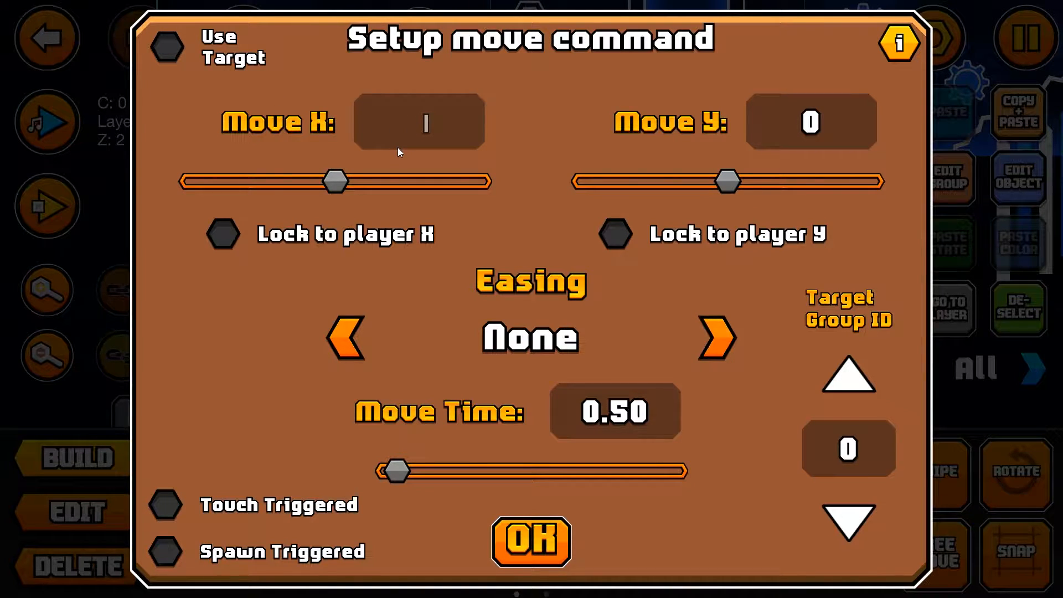
{"action": "type", "text": "10"}
{"action": "left_click", "coordinate": [545, 534]}
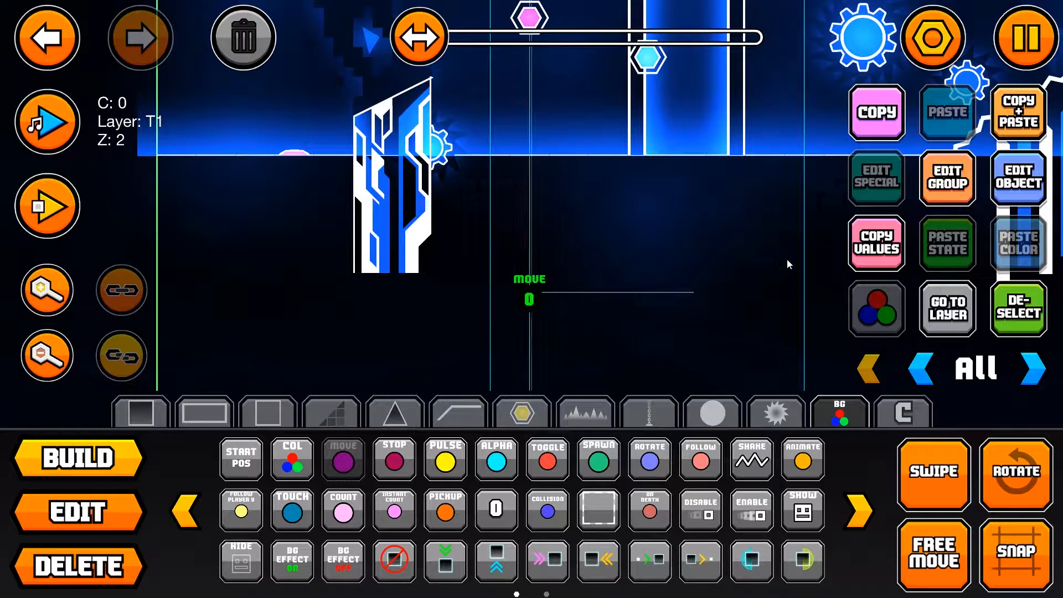
Step: Edit the Move trigger again and change its Move X value to 20
{"action": "left_click", "coordinate": [1019, 178]}
{"action": "left_click", "coordinate": [414, 118]}
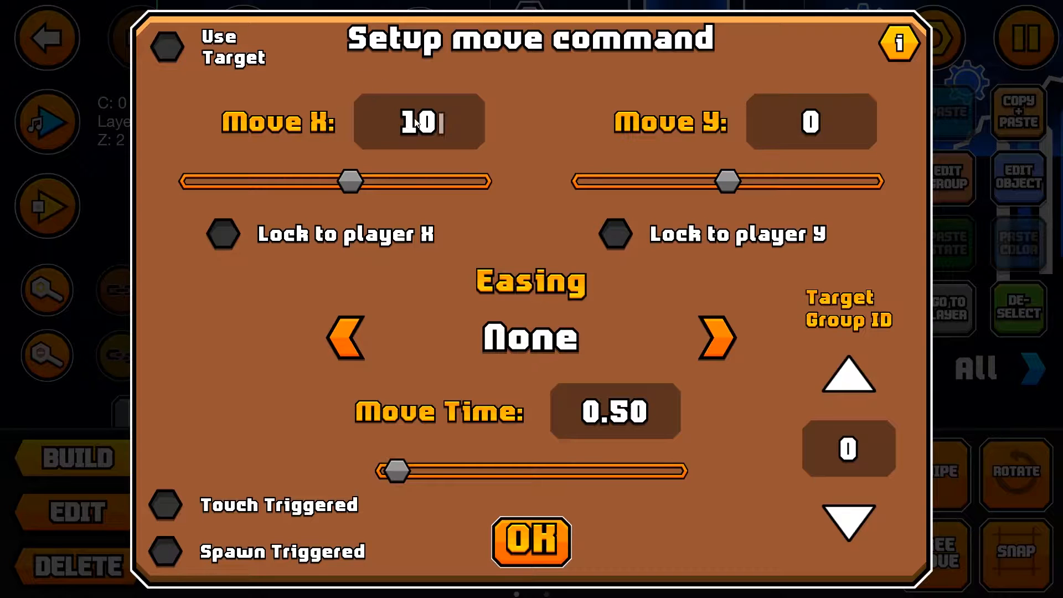
{"action": "key", "text": "BackSpace"}
{"action": "key", "text": "BackSpace"}
{"action": "type", "text": "2-"}
{"action": "key", "text": "BackSpace"}
{"action": "type", "text": "0"}
{"action": "left_click", "coordinate": [530, 545]}
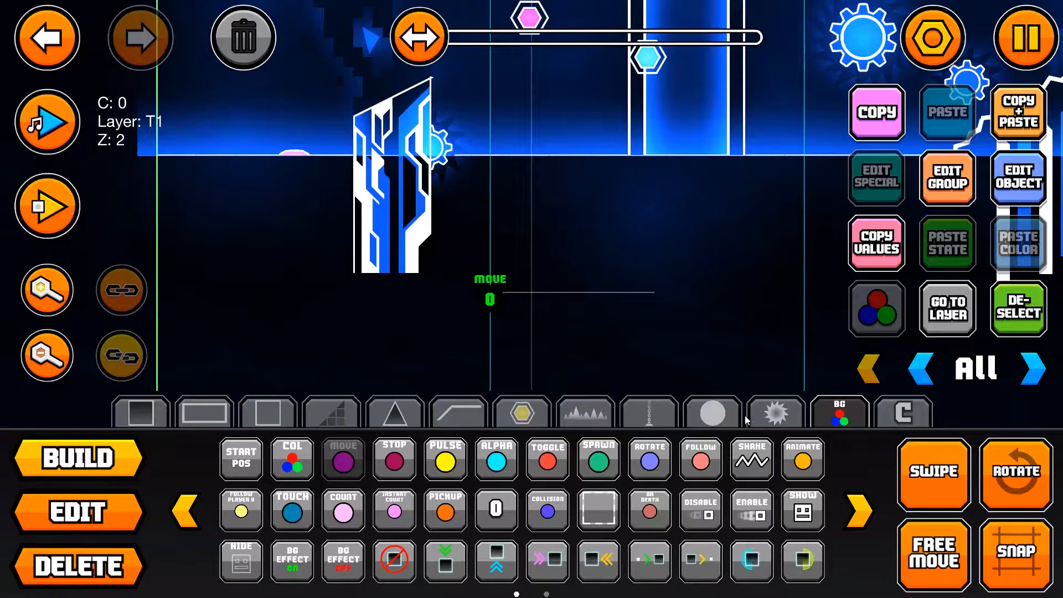
Step: Clear the Move trigger's Move X value, try 10 for Move Y and clear that as well
{"action": "left_click", "coordinate": [1019, 177]}
{"action": "left_click", "coordinate": [428, 116]}
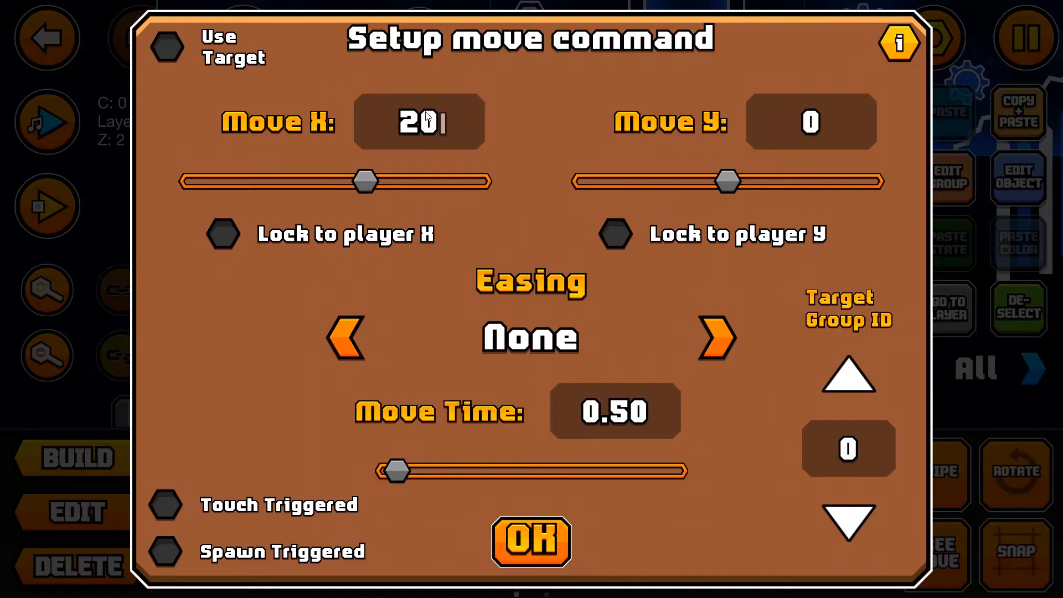
{"action": "key", "text": "BackSpace"}
{"action": "key", "text": "BackSpace"}
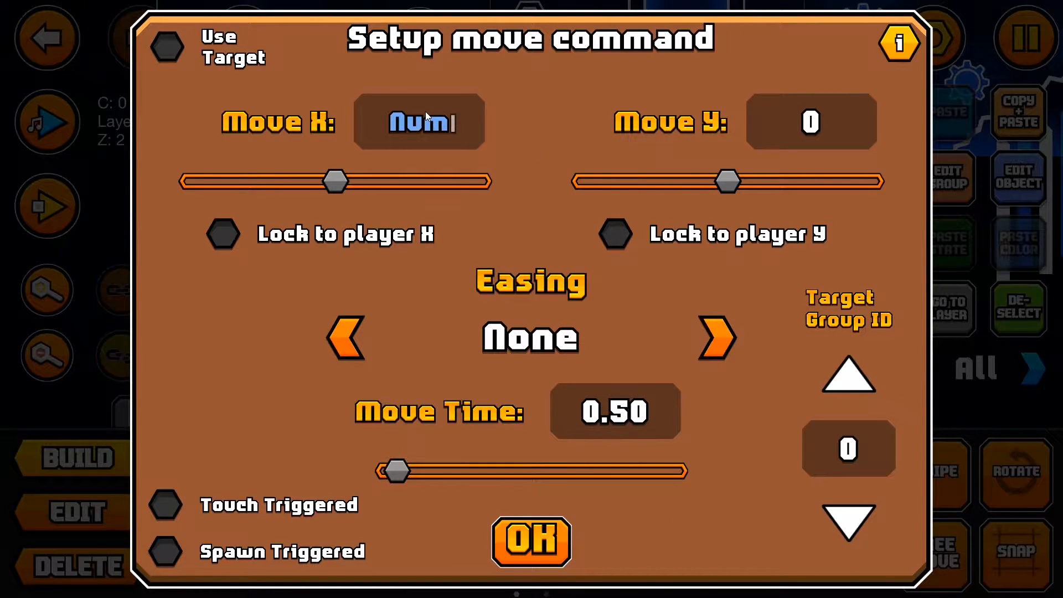
{"action": "left_click", "coordinate": [783, 133]}
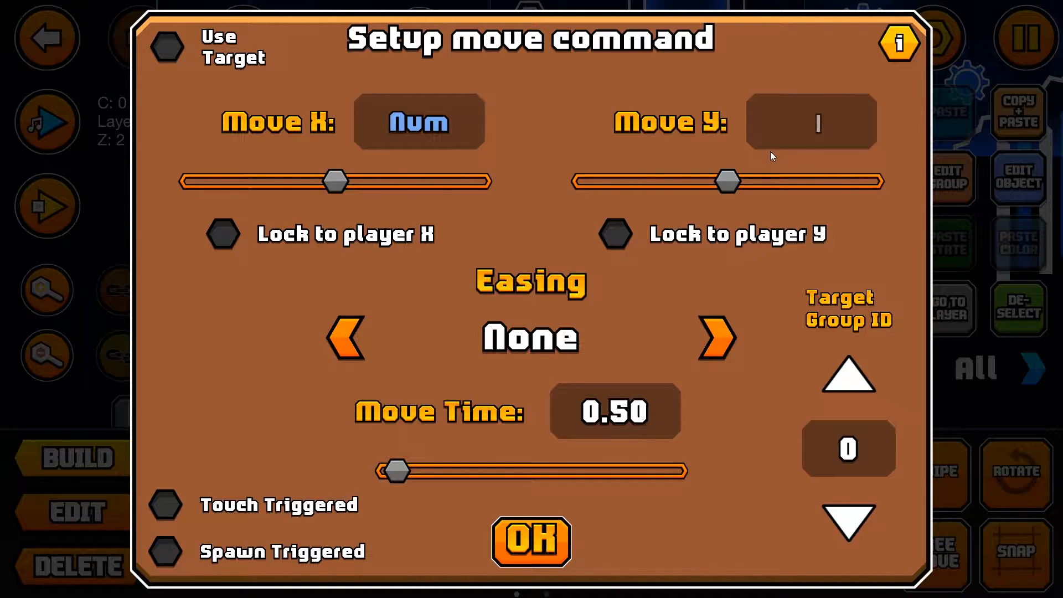
{"action": "type", "text": "10"}
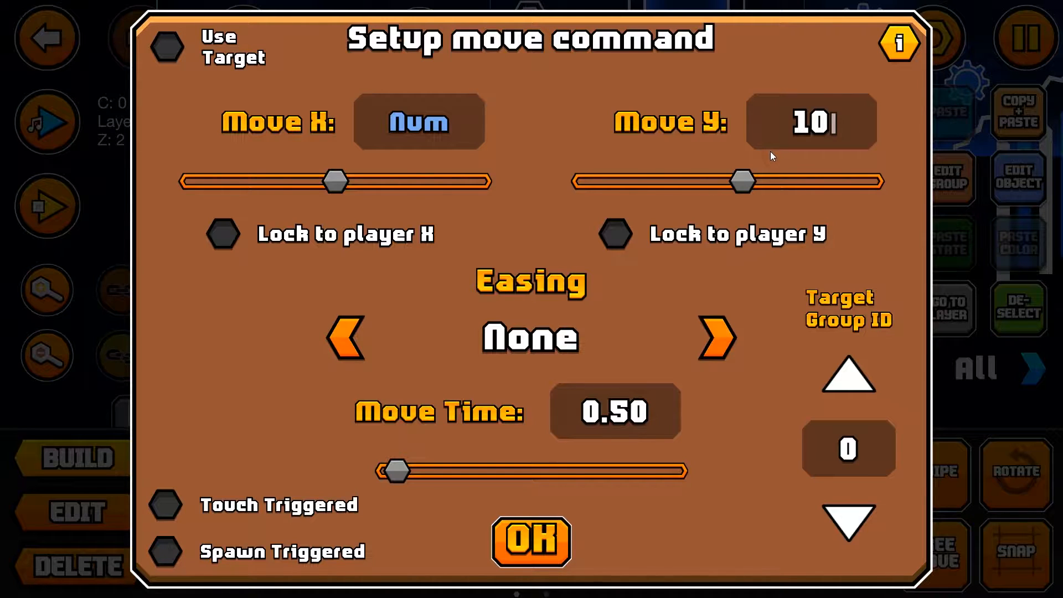
{"action": "key", "text": "BackSpace"}
{"action": "key", "text": "BackSpace"}
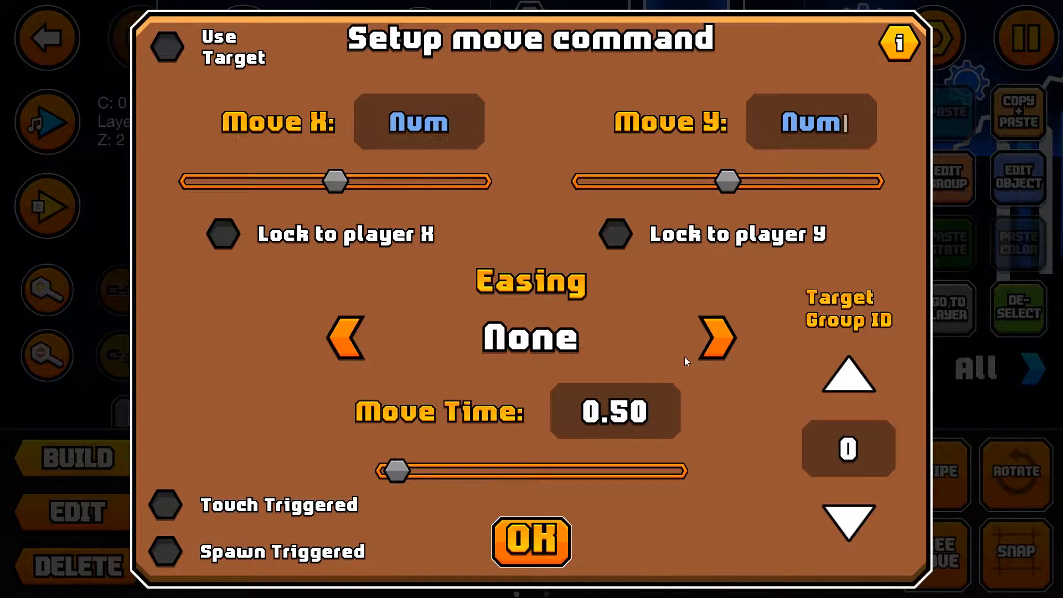
Step: Set the Move trigger's move time to 1.00 and switch the editor to edit mode
{"action": "mouse_move", "coordinate": [397, 471]}
{"action": "left_mouse_down"}
{"action": "mouse_move", "coordinate": [614, 468]}
{"action": "mouse_move", "coordinate": [371, 474]}
{"action": "mouse_move", "coordinate": [421, 472]}
{"action": "mouse_move", "coordinate": [411, 470]}
{"action": "left_mouse_up"}
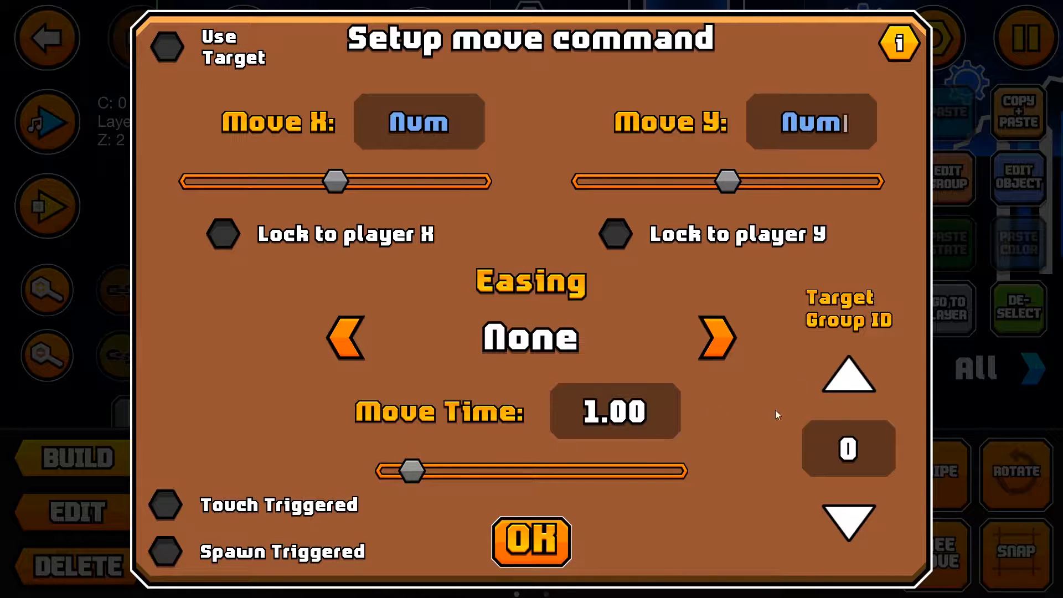
{"action": "left_click", "coordinate": [552, 529]}
{"action": "left_click", "coordinate": [70, 559]}
{"action": "left_click", "coordinate": [99, 520]}
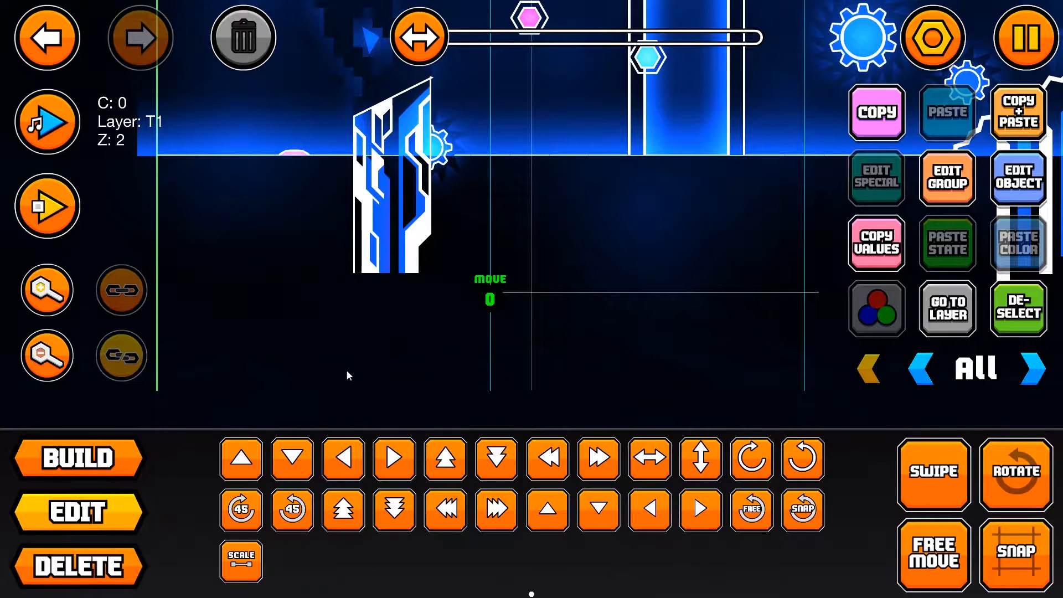
Step: Select all pieces of the lower pillar, going through editor layers 4, 3, 2 and 1
{"action": "scroll", "coordinate": [366, 346], "scroll_direction": "up", "scroll_amount": 2}
{"action": "left_click", "coordinate": [404, 313]}
{"action": "left_click", "coordinate": [972, 330]}
{"action": "scroll", "coordinate": [680, 271], "scroll_direction": "up", "scroll_amount": 2}
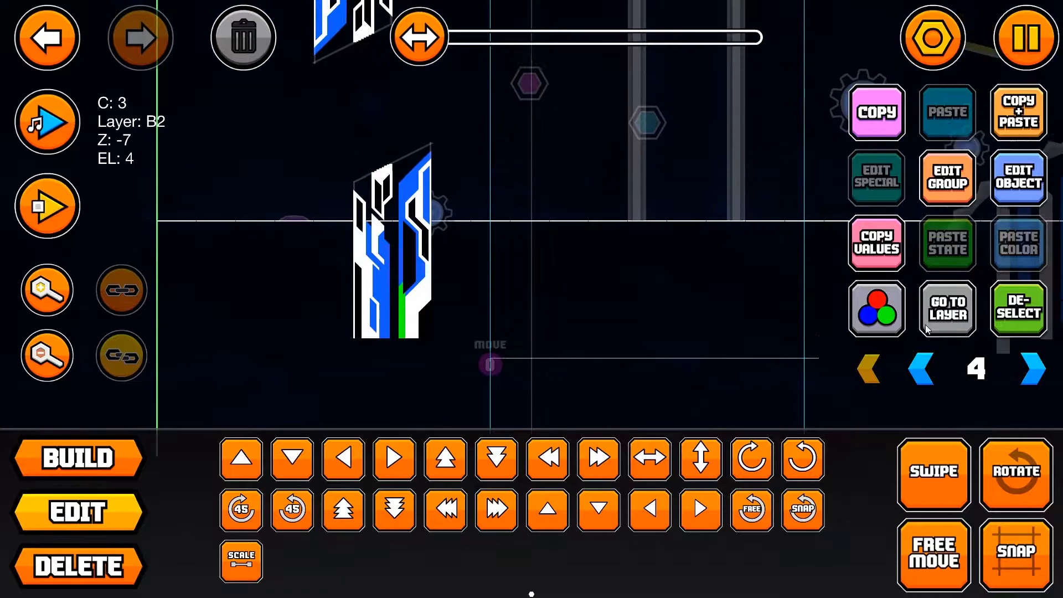
{"action": "left_click_drag", "start_coordinate": [320, 154], "coordinate": [492, 372], "text": "shift"}
{"action": "left_click", "coordinate": [932, 367]}
{"action": "left_click_drag", "start_coordinate": [283, 131], "coordinate": [490, 331], "text": "shift"}
{"action": "left_click", "coordinate": [921, 367]}
{"action": "left_click_drag", "start_coordinate": [328, 157], "coordinate": [487, 337], "text": "shift"}
{"action": "left_click", "coordinate": [921, 368]}
{"action": "left_click_drag", "start_coordinate": [307, 129], "coordinate": [457, 335], "text": "shift"}
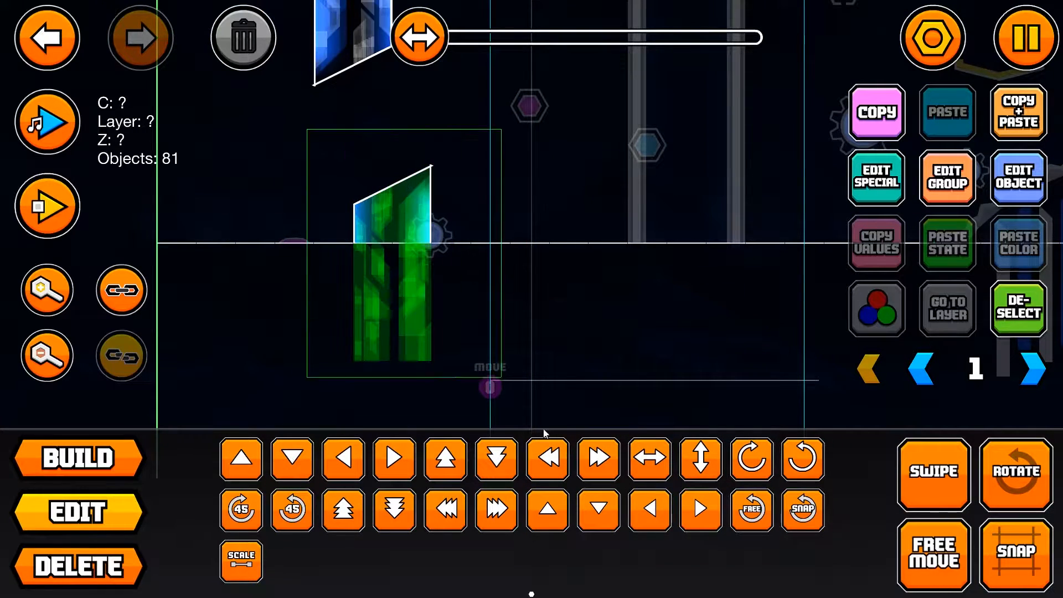
Step: Open the group settings for the selected pillar pieces and choose the next free group ID, 2
{"action": "left_click", "coordinate": [948, 177]}
{"action": "left_click", "coordinate": [290, 216]}
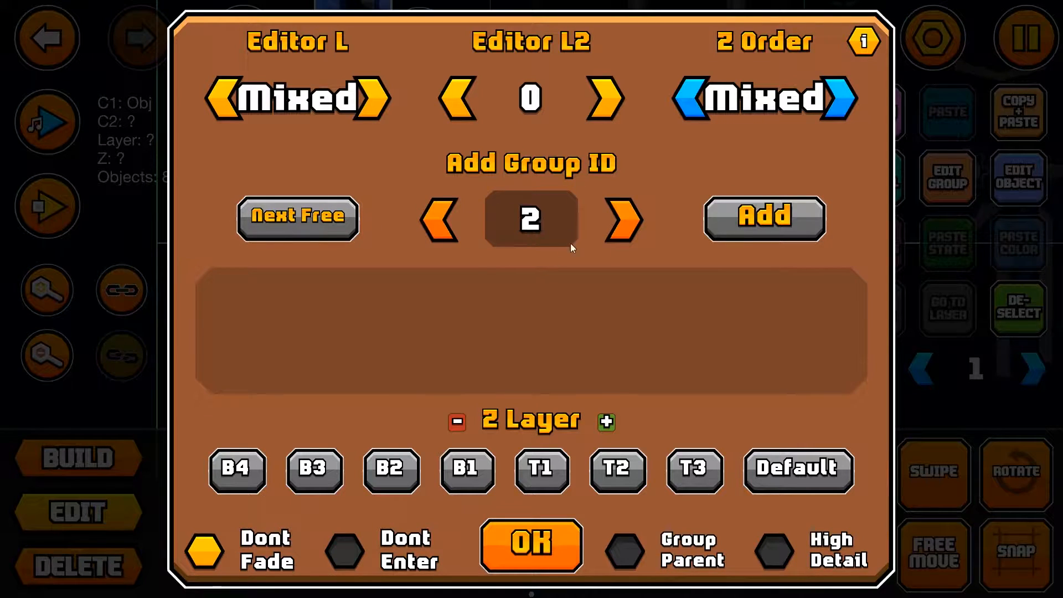
{"action": "left_click", "coordinate": [514, 531]}
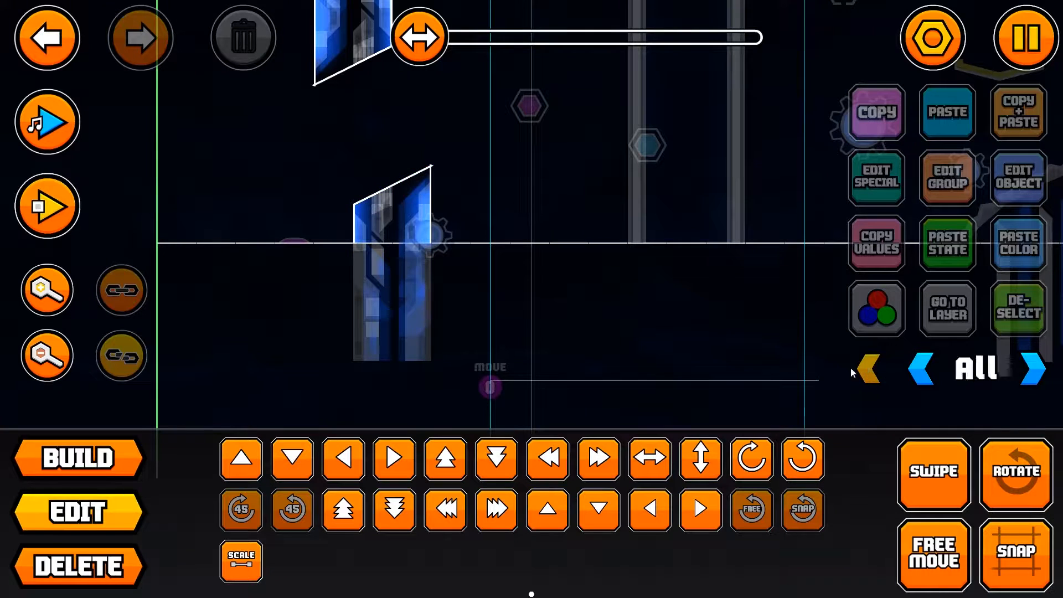
Step: Show all editor layers, check the Move trigger's settings and shift the trigger left toward the lower pillar
{"action": "left_click", "coordinate": [867, 370]}
{"action": "left_click", "coordinate": [1028, 182]}
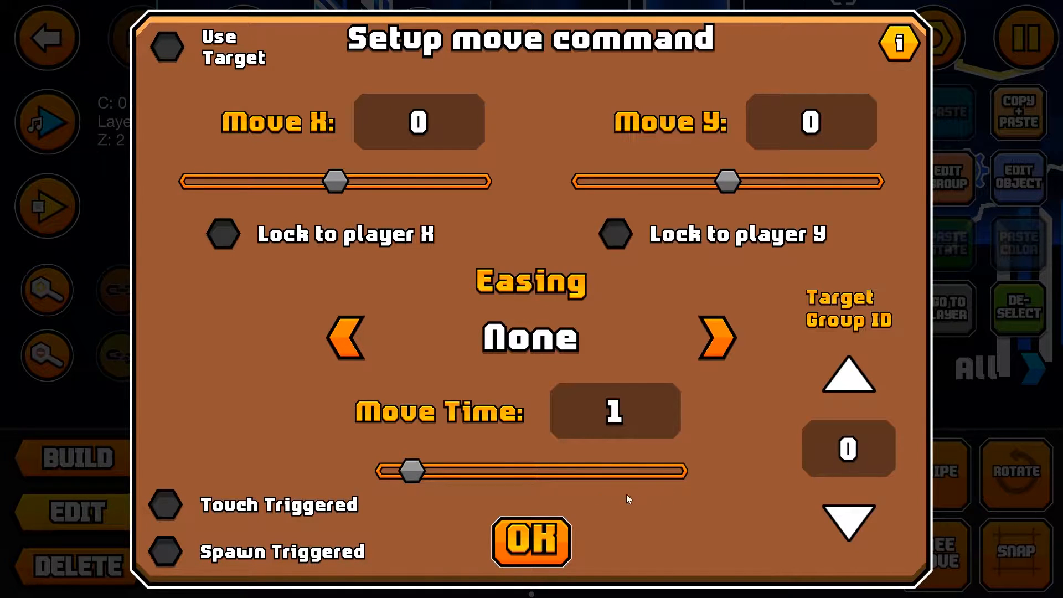
{"action": "left_click", "coordinate": [515, 538]}
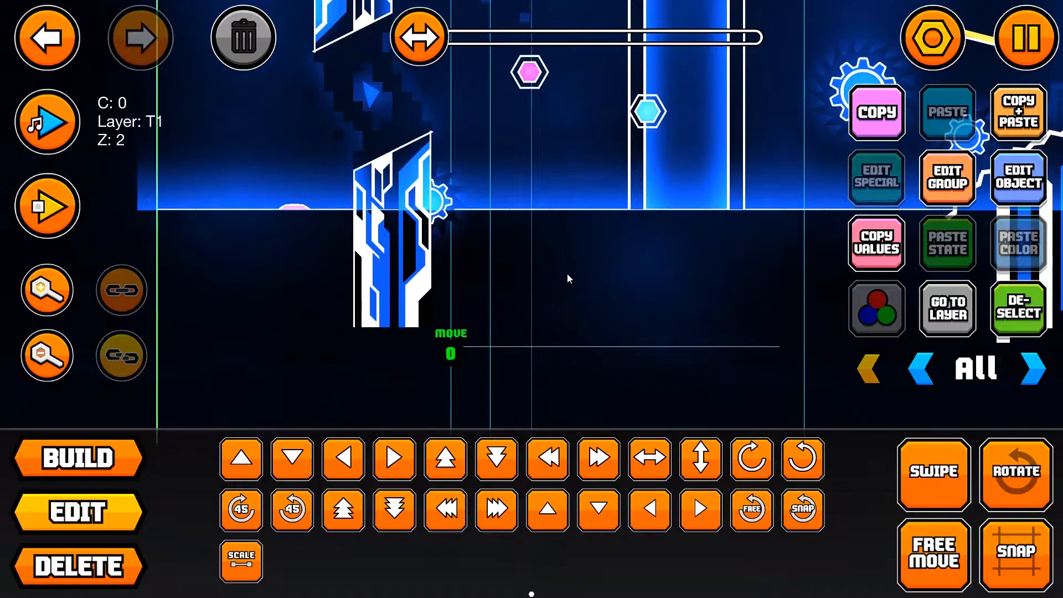
Step: Go from the lower pillar's layer 4 down to layer 1 and select the pillar segment just above the ground line
{"action": "left_click", "coordinate": [401, 306]}
{"action": "left_click", "coordinate": [400, 308]}
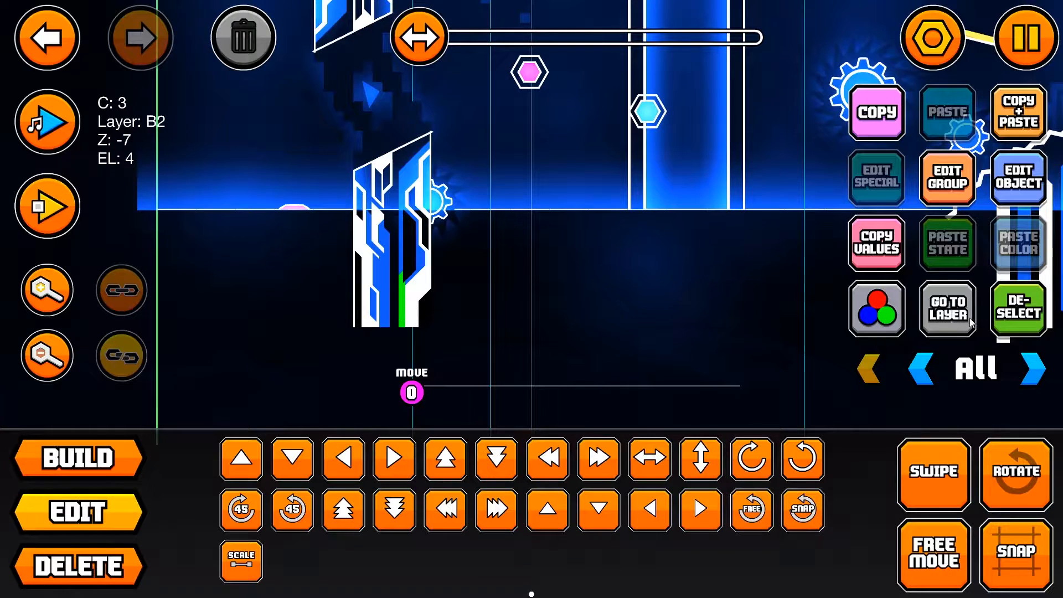
{"action": "left_click", "coordinate": [948, 308]}
{"action": "left_click_drag", "start_coordinate": [325, 137], "coordinate": [466, 339], "text": "shift"}
{"action": "left_click", "coordinate": [1004, 310]}
{"action": "left_click", "coordinate": [912, 374]}
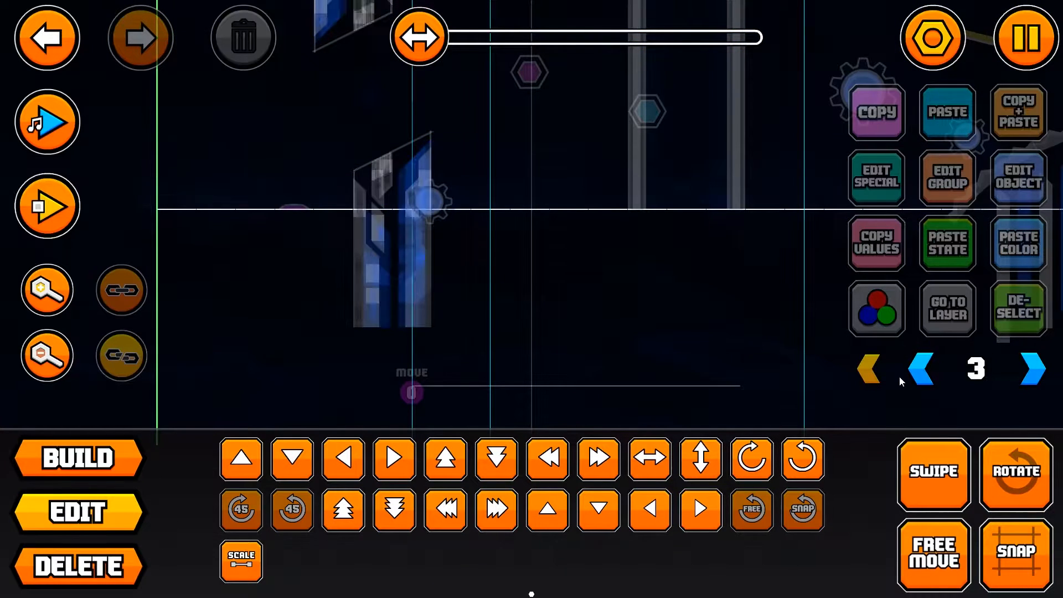
{"action": "left_click", "coordinate": [921, 369]}
{"action": "left_click", "coordinate": [358, 203]}
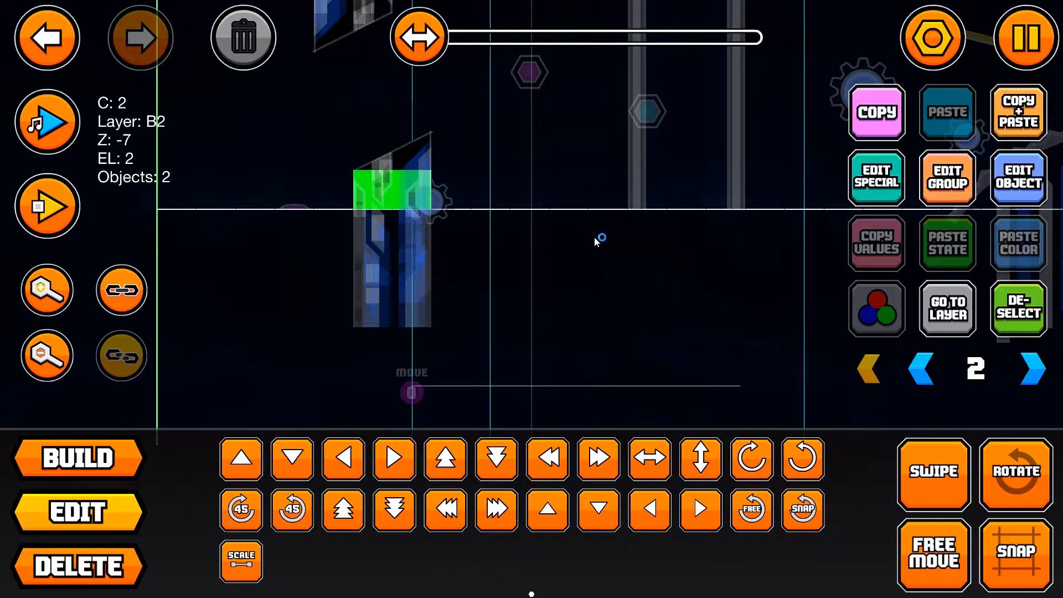
{"action": "left_click", "coordinate": [921, 369]}
{"action": "left_click_drag", "start_coordinate": [348, 203], "coordinate": [494, 232], "text": "shift"}
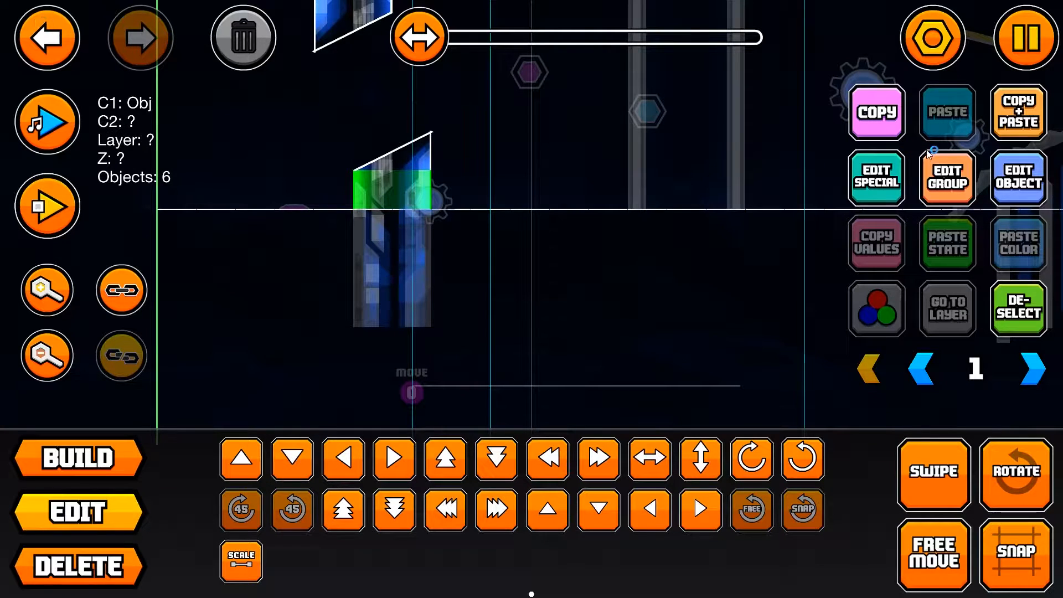
Step: Duplicate the layer 1 pillar segment downward to fill the pillar below the ground line, and show all layers
{"action": "left_click", "coordinate": [44, 22]}
{"action": "left_click_drag", "start_coordinate": [327, 189], "coordinate": [571, 258], "text": "shift"}
{"action": "left_click", "coordinate": [1036, 123]}
{"action": "key", "text": "s"}
{"action": "left_click", "coordinate": [1036, 123]}
{"action": "key", "text": "s"}
{"action": "left_click", "coordinate": [1036, 123]}
{"action": "key", "text": "s"}
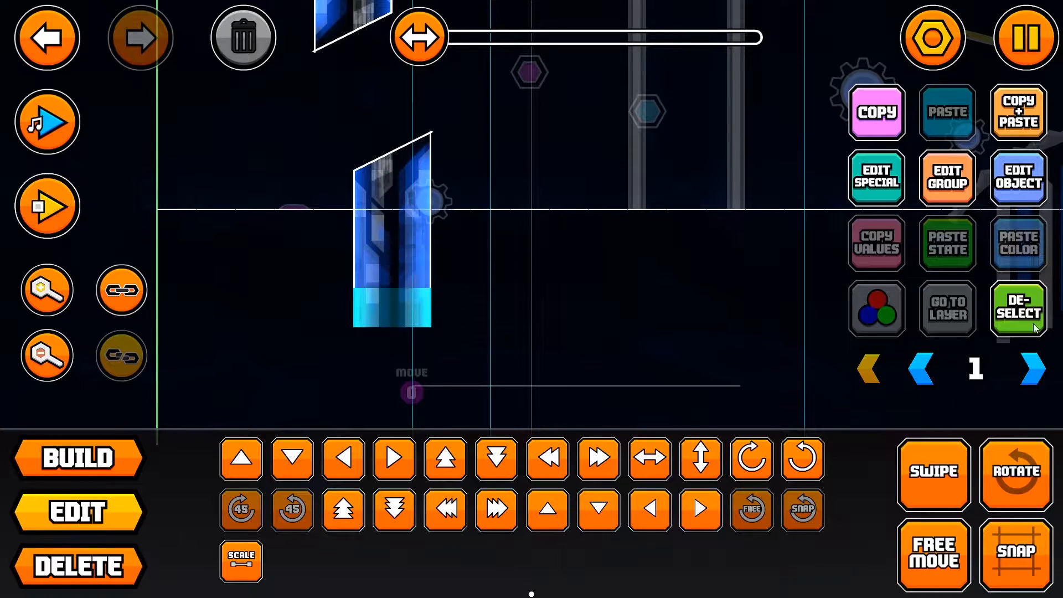
{"action": "left_click", "coordinate": [1018, 310]}
{"action": "left_click", "coordinate": [880, 378]}
Step: Undo the most recent changes around the lower pillar and redo one of them
{"action": "scroll", "coordinate": [652, 319], "scroll_direction": "down", "scroll_amount": 2}
{"action": "left_click", "coordinate": [407, 341]}
{"action": "left_click", "coordinate": [281, 243]}
{"action": "key", "text": "ctrl+z"}
{"action": "left_click", "coordinate": [61, 33]}
{"action": "left_click", "coordinate": [61, 33]}
{"action": "left_click", "coordinate": [61, 34]}
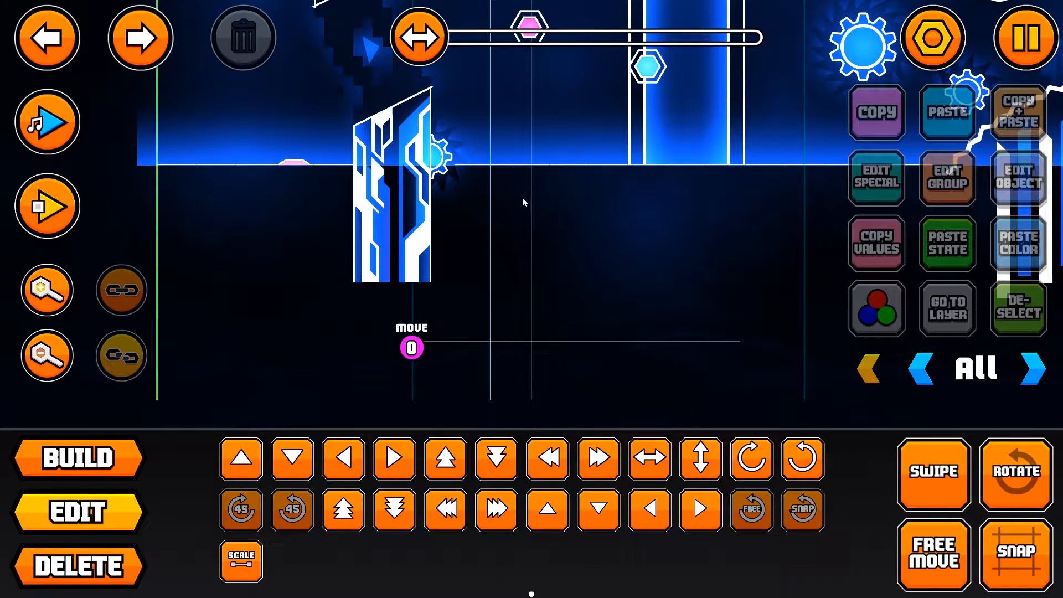
{"action": "left_click", "coordinate": [35, 42]}
{"action": "left_click", "coordinate": [35, 42]}
{"action": "left_click", "coordinate": [133, 39]}
Step: Select the lower pillar's pieces on editor layers 1 through 4
{"action": "left_click", "coordinate": [1023, 369]}
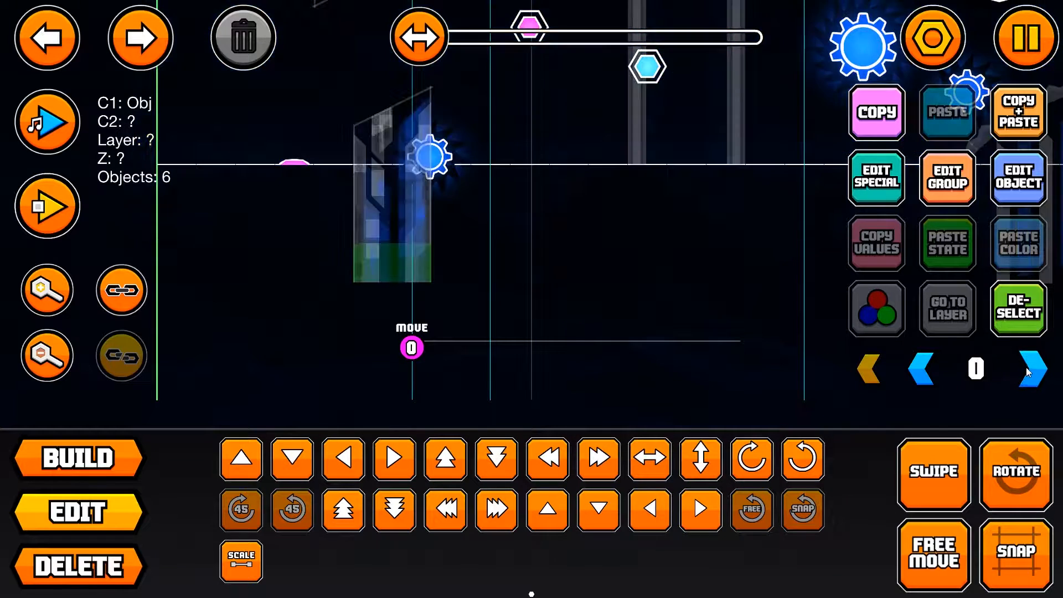
{"action": "left_click", "coordinate": [1022, 368]}
{"action": "left_click_drag", "start_coordinate": [286, 93], "coordinate": [490, 213], "text": "shift"}
{"action": "left_click", "coordinate": [1027, 382]}
{"action": "left_click_drag", "start_coordinate": [313, 111], "coordinate": [492, 219], "text": "shift"}
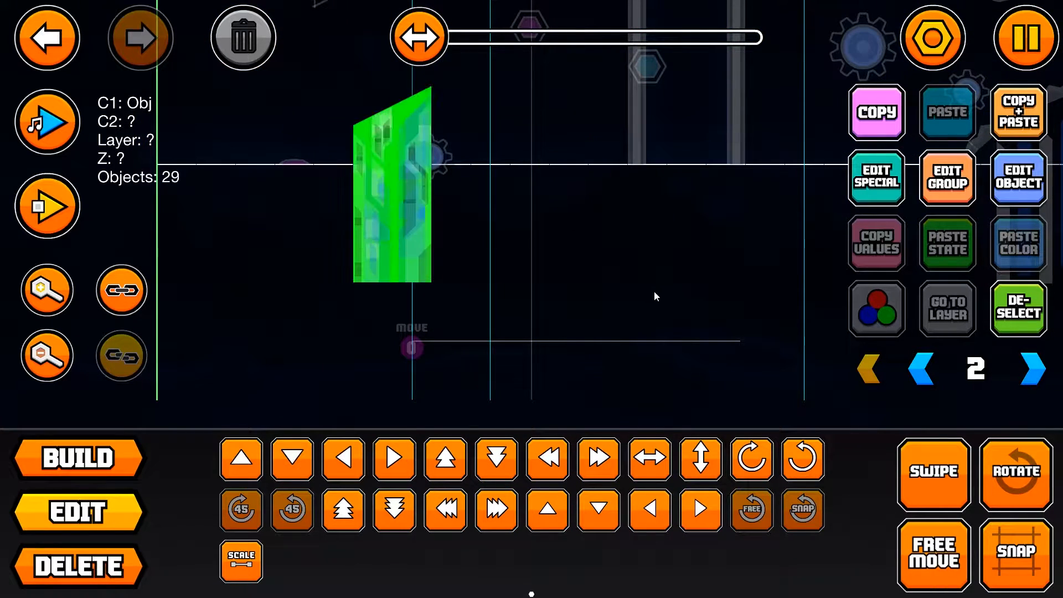
{"action": "left_click", "coordinate": [1033, 368]}
{"action": "left_click_drag", "start_coordinate": [313, 105], "coordinate": [548, 254], "text": "shift"}
{"action": "left_click", "coordinate": [1030, 370]}
{"action": "left_click_drag", "start_coordinate": [329, 98], "coordinate": [597, 298], "text": "shift"}
Step: Add the selected lower pillar pieces to group 2, deselect them and show all editor layers
{"action": "left_click", "coordinate": [947, 177]}
{"action": "left_click", "coordinate": [765, 217]}
{"action": "left_click", "coordinate": [573, 541]}
{"action": "left_click", "coordinate": [1019, 307]}
{"action": "left_click", "coordinate": [869, 368]}
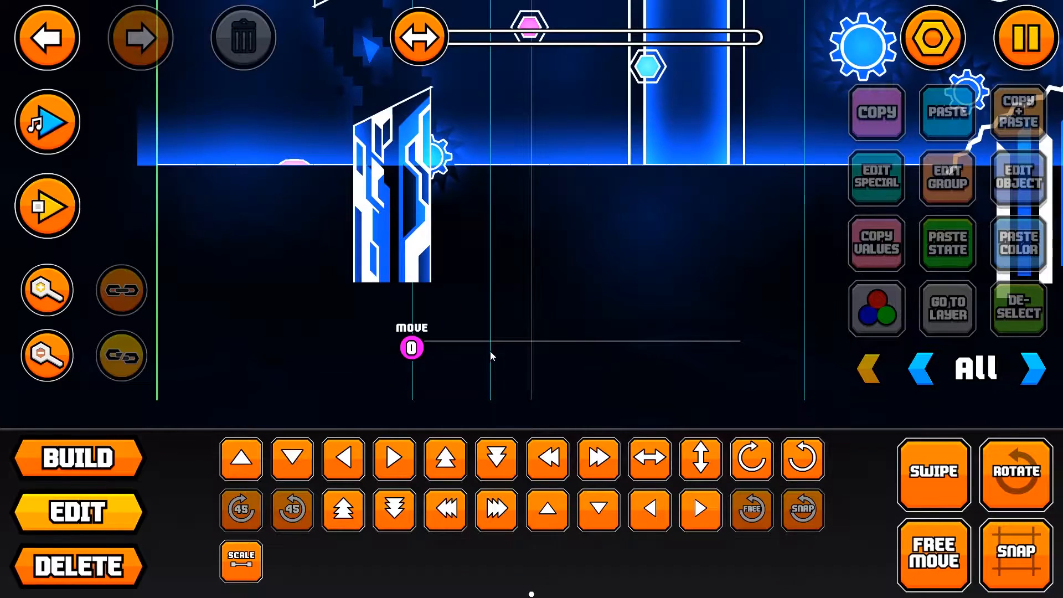
Step: Set the Move trigger's target group ID to 2 and its move time to 1.25
{"action": "left_click", "coordinate": [411, 348]}
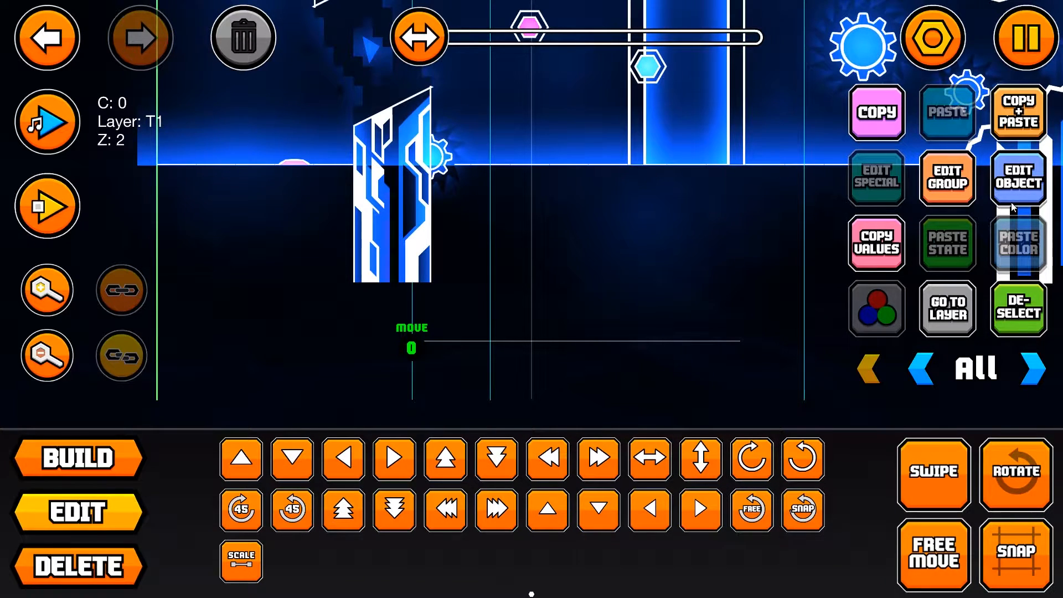
{"action": "scroll", "coordinate": [485, 219], "scroll_direction": "up", "scroll_amount": 3}
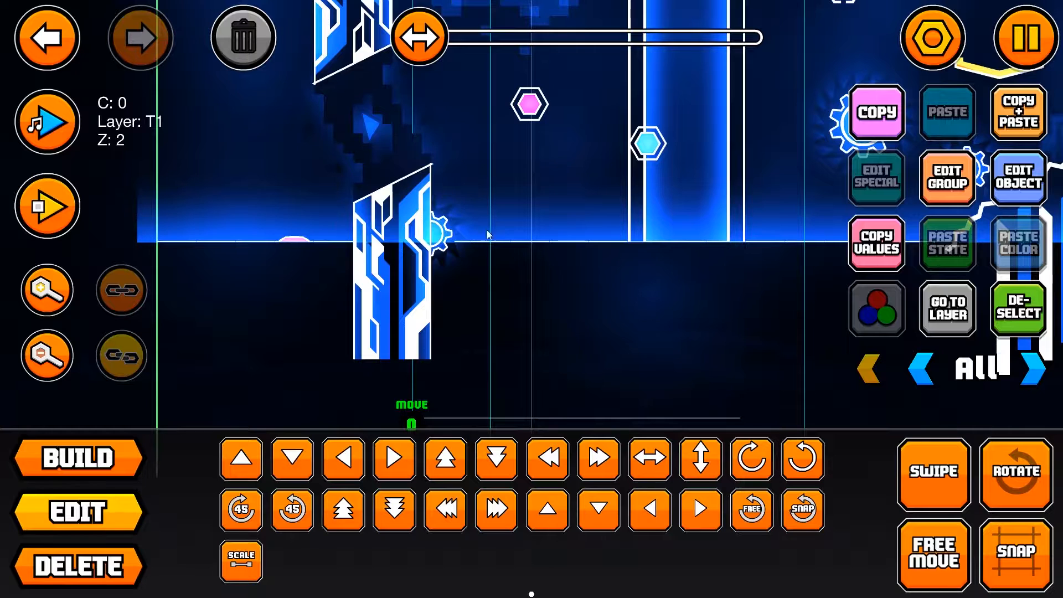
{"action": "left_click", "coordinate": [1012, 196]}
{"action": "double_click", "coordinate": [866, 383]}
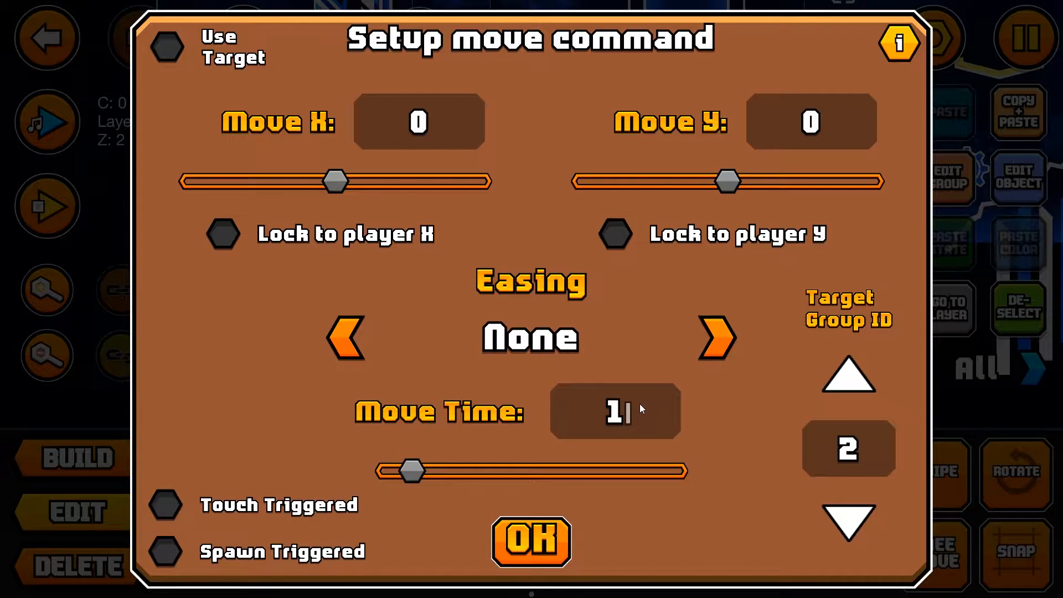
{"action": "type", "text": ".25"}
{"action": "key", "text": "BackSpace"}
{"action": "key", "text": "BackSpace"}
{"action": "type", "text": "5"}
{"action": "key", "text": "BackSpace"}
{"action": "key", "text": "BackSpace"}
{"action": "type", "text": ".25"}
Step: Set the Move trigger's easing to Bounce Out and playtest the level briefly
{"action": "left_click", "coordinate": [719, 340]}
{"action": "left_click", "coordinate": [719, 341]}
{"action": "left_click", "coordinate": [719, 341]}
{"action": "left_click", "coordinate": [719, 341]}
{"action": "left_click", "coordinate": [719, 340]}
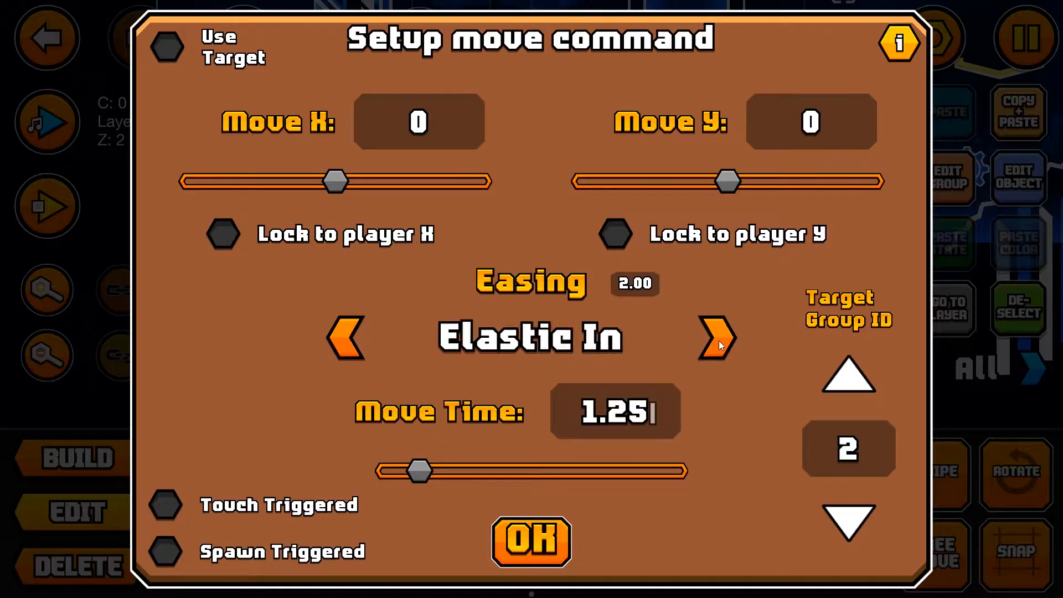
{"action": "left_click", "coordinate": [718, 341]}
{"action": "left_click", "coordinate": [719, 341]}
{"action": "left_click", "coordinate": [719, 341]}
{"action": "left_click", "coordinate": [719, 341]}
{"action": "left_click", "coordinate": [498, 541]}
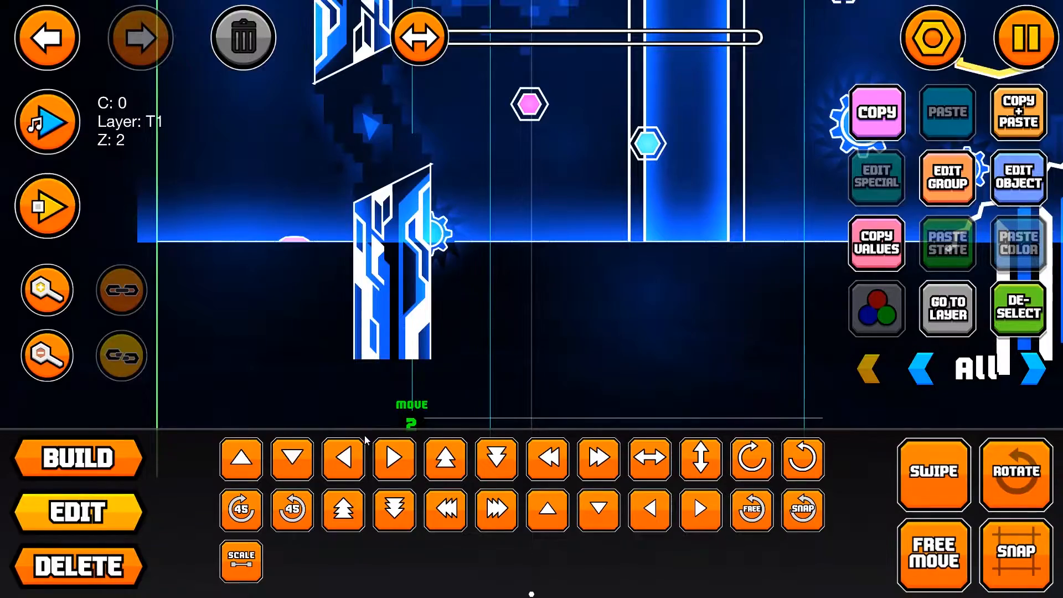
{"action": "left_click", "coordinate": [47, 206]}
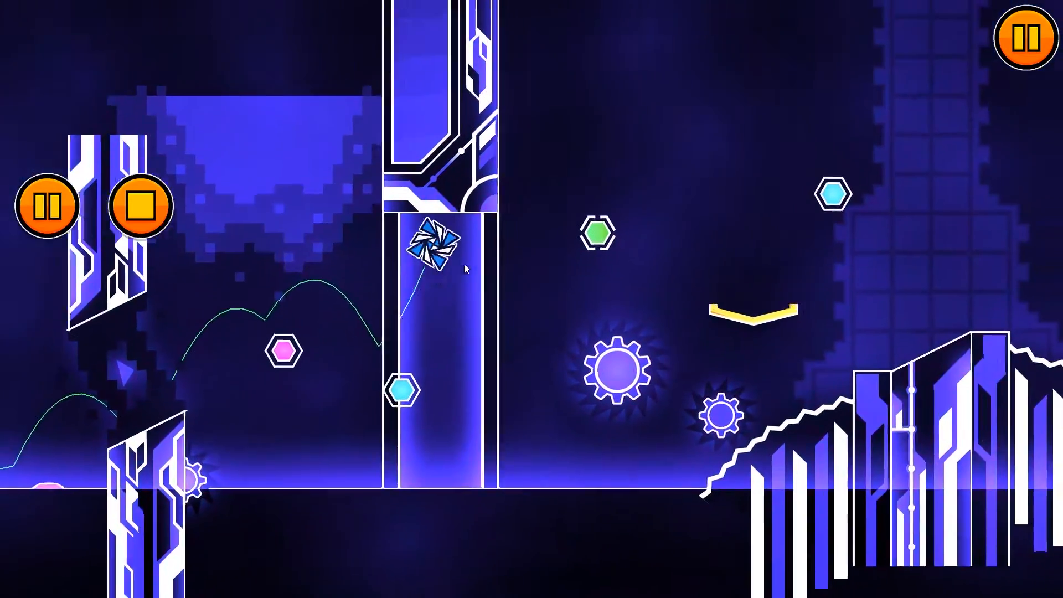
{"action": "left_click", "coordinate": [154, 225]}
Step: Set the Move trigger's Move Y value to 20
{"action": "left_click", "coordinate": [273, 337]}
{"action": "left_click", "coordinate": [1019, 178]}
{"action": "left_click", "coordinate": [811, 123]}
{"action": "type", "text": "20"}
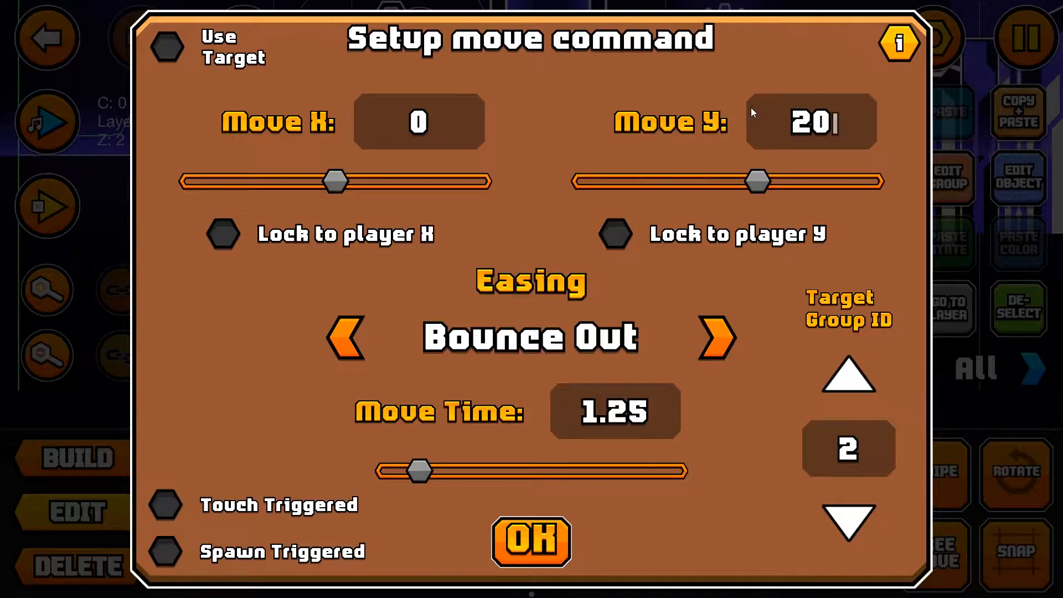
{"action": "left_click", "coordinate": [540, 535]}
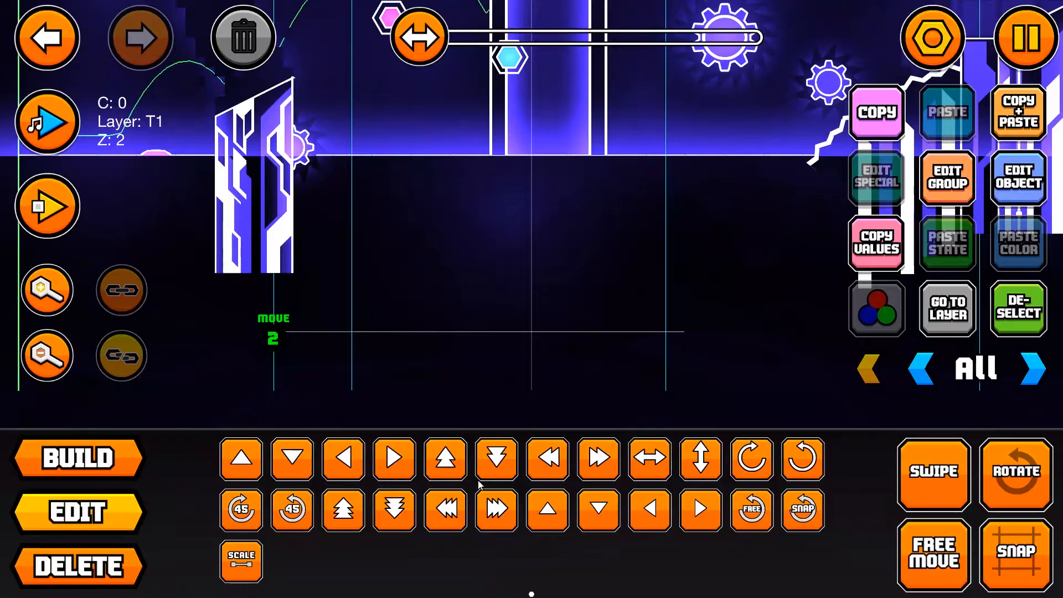
Step: Playtest the level past the lower pillar to check its upward movement, and stop the playtest
{"action": "left_click", "coordinate": [50, 202]}
{"action": "left_click", "coordinate": [537, 231]}
{"action": "left_click", "coordinate": [538, 231]}
{"action": "left_click", "coordinate": [529, 233]}
{"action": "left_click", "coordinate": [150, 200]}
Step: Select the dark glow and pixel pieces between the two pillars on editor layers 12, 11 and 10
{"action": "left_click", "coordinate": [408, 257]}
{"action": "left_click", "coordinate": [407, 258]}
{"action": "left_click", "coordinate": [407, 258]}
{"action": "left_click", "coordinate": [50, 16]}
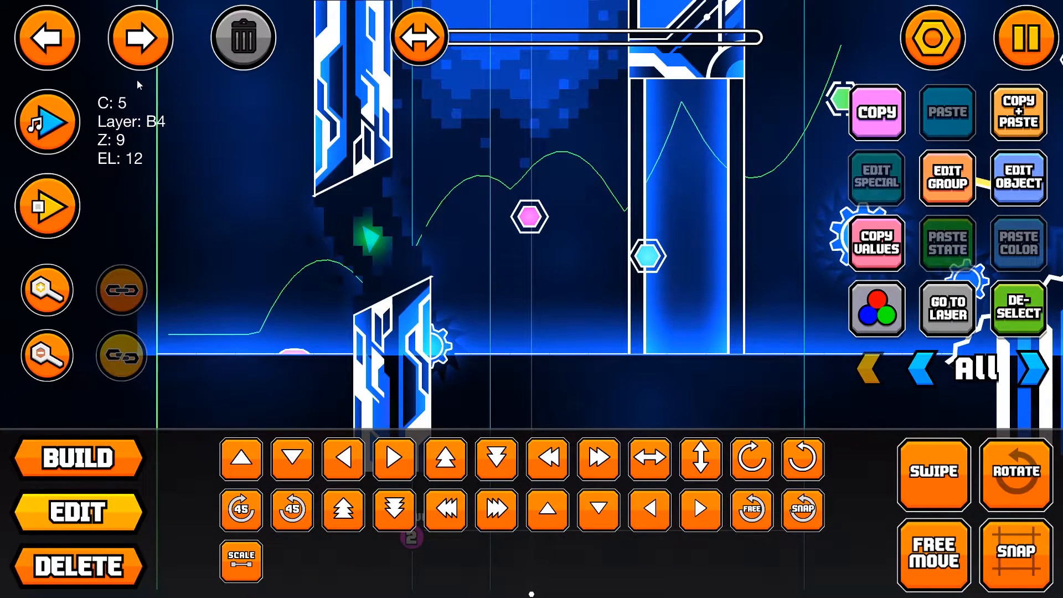
{"action": "left_click", "coordinate": [967, 319]}
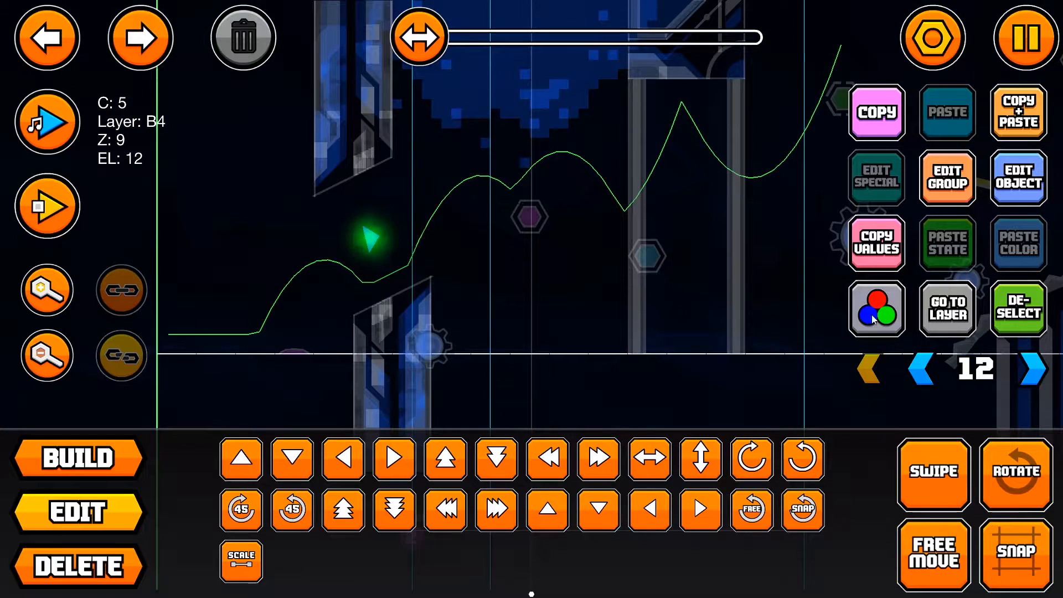
{"action": "left_click_drag", "start_coordinate": [298, 185], "coordinate": [437, 288], "text": "shift"}
{"action": "left_click", "coordinate": [923, 370]}
{"action": "left_click", "coordinate": [299, 173]}
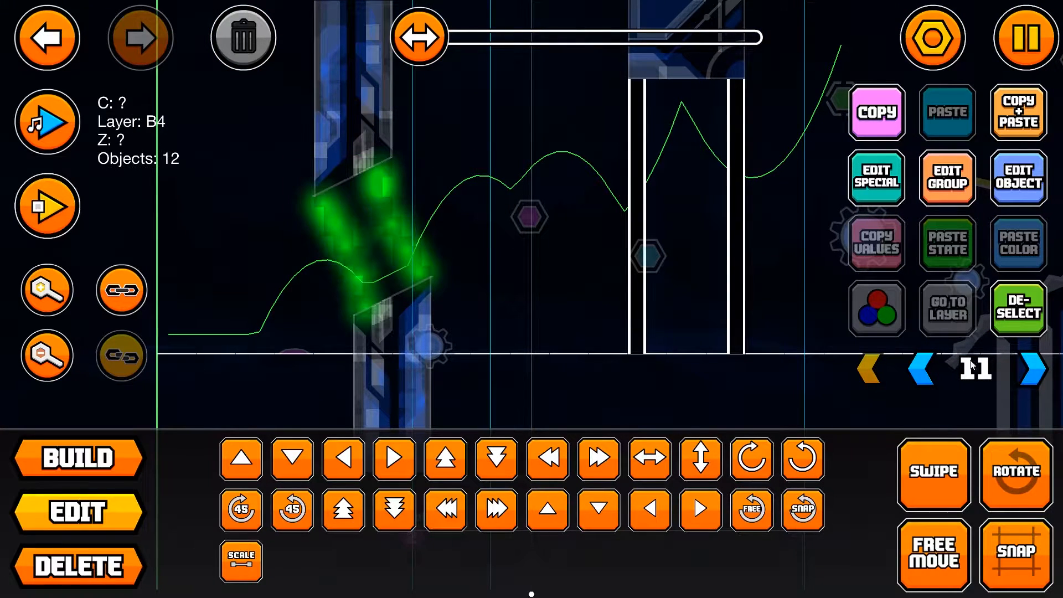
{"action": "left_click", "coordinate": [920, 368]}
{"action": "left_click", "coordinate": [323, 173]}
Step: Put the selected glow pieces on Z layer B4, show all editor layers and playtest the level
{"action": "left_click", "coordinate": [948, 177]}
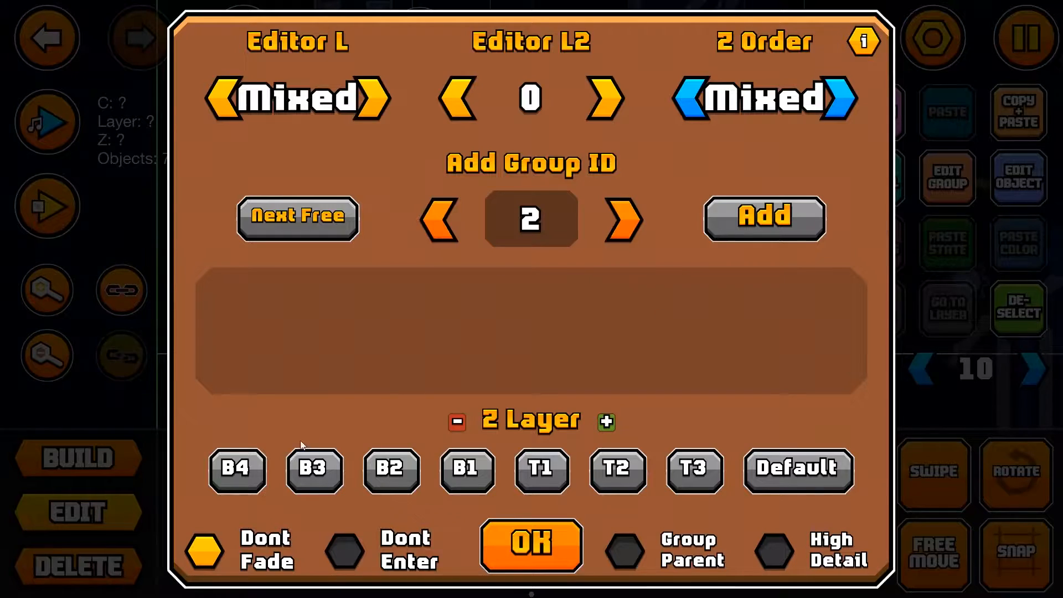
{"action": "left_click", "coordinate": [239, 454]}
{"action": "left_click", "coordinate": [534, 542]}
{"action": "left_click", "coordinate": [1007, 313]}
{"action": "left_click", "coordinate": [871, 365]}
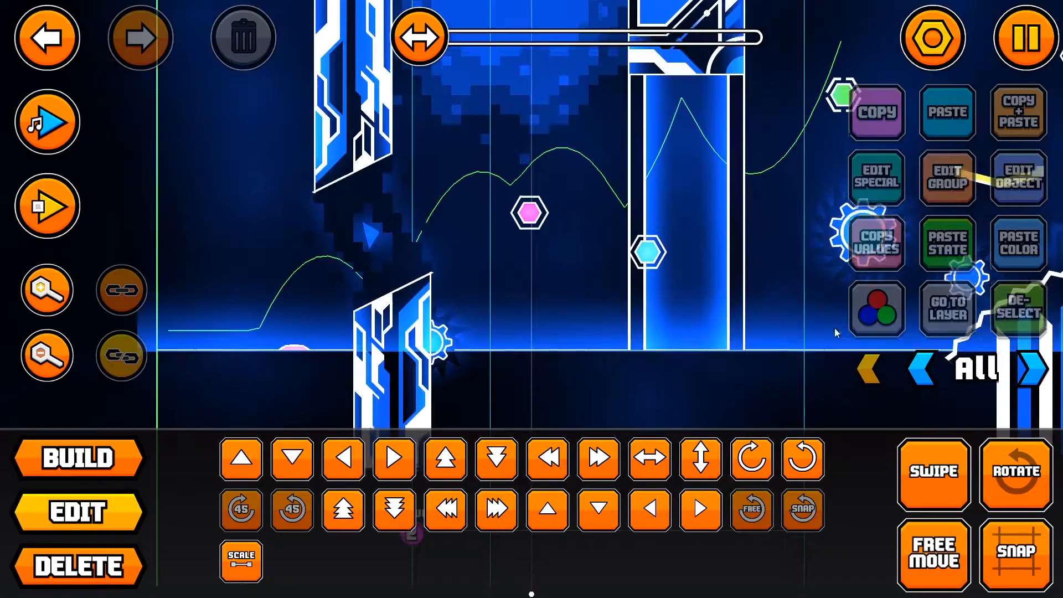
{"action": "left_click", "coordinate": [47, 206]}
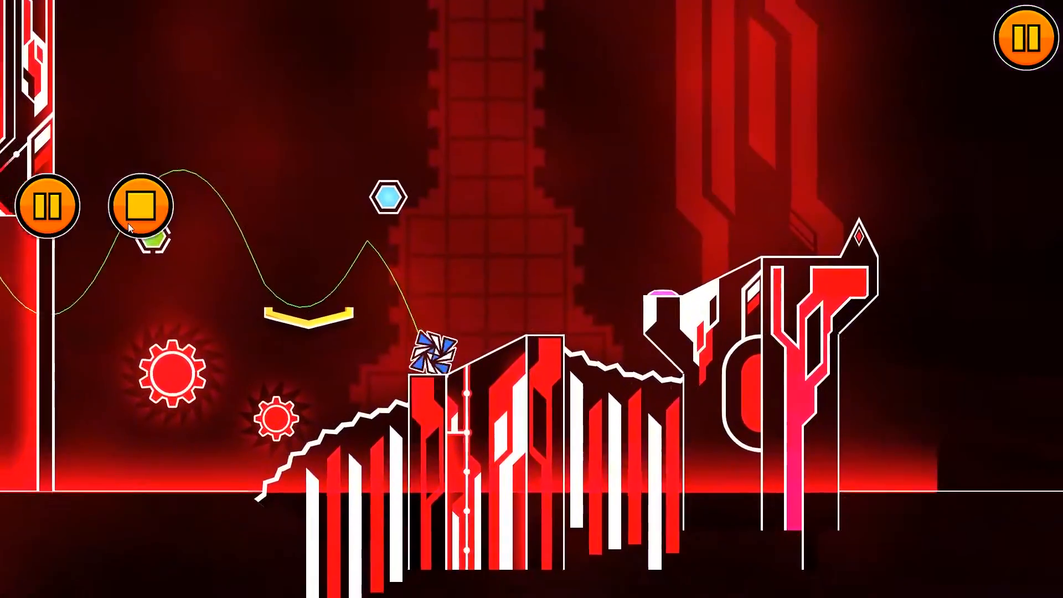
{"action": "left_click", "coordinate": [139, 206]}
Step: Try a different easing type on the Move trigger below the lower pillar
{"action": "left_click_drag", "start_coordinate": [285, 258], "coordinate": [531, 61]}
{"action": "left_click", "coordinate": [412, 389]}
{"action": "left_click", "coordinate": [1019, 176]}
{"action": "left_click", "coordinate": [353, 338]}
{"action": "left_click", "coordinate": [353, 338]}
{"action": "left_click", "coordinate": [353, 338]}
{"action": "left_click", "coordinate": [353, 338]}
{"action": "left_click", "coordinate": [353, 338]}
{"action": "left_click", "coordinate": [353, 338]}
{"action": "left_click", "coordinate": [353, 338]}
{"action": "left_click", "coordinate": [353, 338]}
{"action": "left_click", "coordinate": [717, 337]}
{"action": "left_click", "coordinate": [717, 337]}
{"action": "left_click", "coordinate": [559, 524]}
Step: Change the Move trigger's easing to Elastic Out and playtest the level
{"action": "left_click", "coordinate": [1019, 176]}
{"action": "left_click", "coordinate": [717, 338]}
{"action": "left_click", "coordinate": [717, 338]}
{"action": "left_click", "coordinate": [718, 338]}
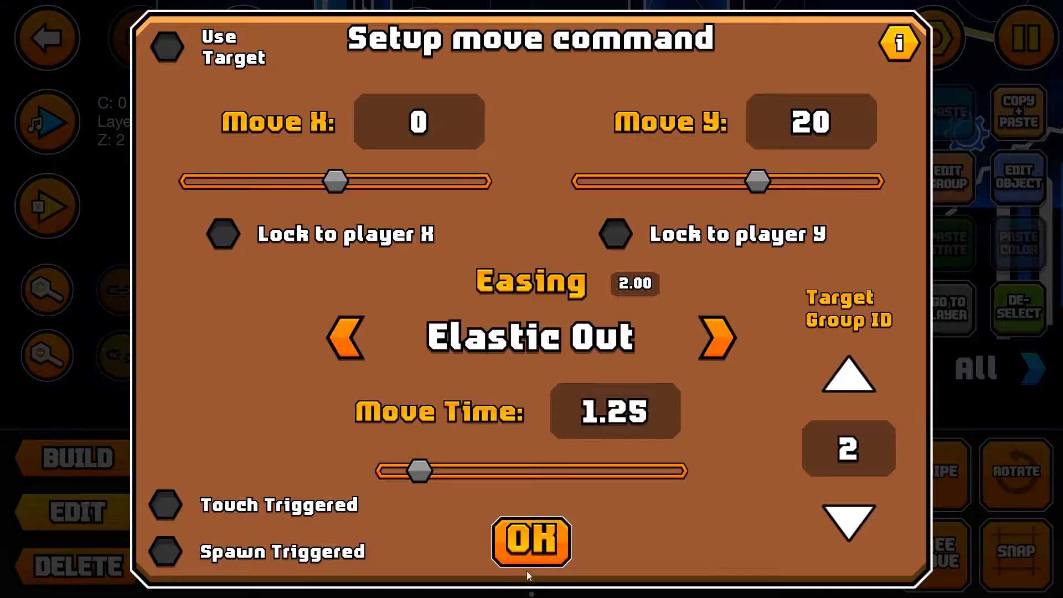
{"action": "left_click", "coordinate": [515, 536]}
{"action": "left_click", "coordinate": [48, 206]}
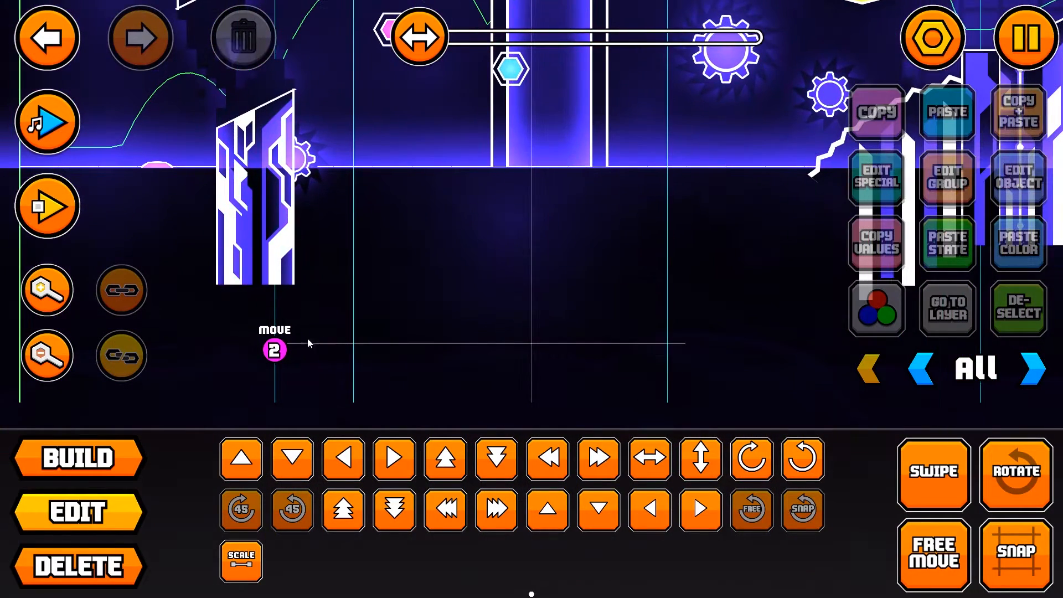
Step: Set the Move trigger's easing to Bounce Out and its Move Y value to 10
{"action": "left_click", "coordinate": [275, 349]}
{"action": "left_click", "coordinate": [1019, 178]}
{"action": "left_click", "coordinate": [700, 328]}
{"action": "left_click", "coordinate": [700, 327]}
{"action": "left_click", "coordinate": [703, 327]}
{"action": "left_click", "coordinate": [704, 326]}
{"action": "left_click", "coordinate": [704, 327]}
{"action": "left_click", "coordinate": [706, 327]}
{"action": "left_click", "coordinate": [705, 326]}
{"action": "left_click", "coordinate": [705, 326]}
{"action": "left_click", "coordinate": [705, 327]}
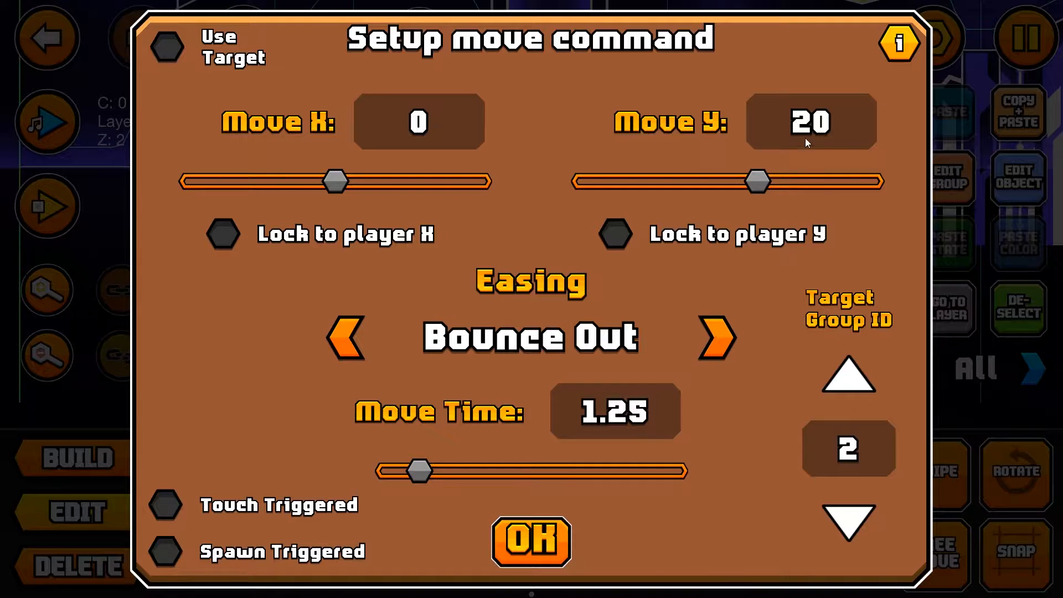
{"action": "key", "text": "BackSpace"}
{"action": "key", "text": "BackSpace"}
{"action": "type", "text": "10"}
{"action": "left_click", "coordinate": [525, 537]}
Step: Select the upper pillar's pieces on editor layers 1 through 4
{"action": "scroll", "coordinate": [668, 217], "scroll_direction": "up", "scroll_amount": 8}
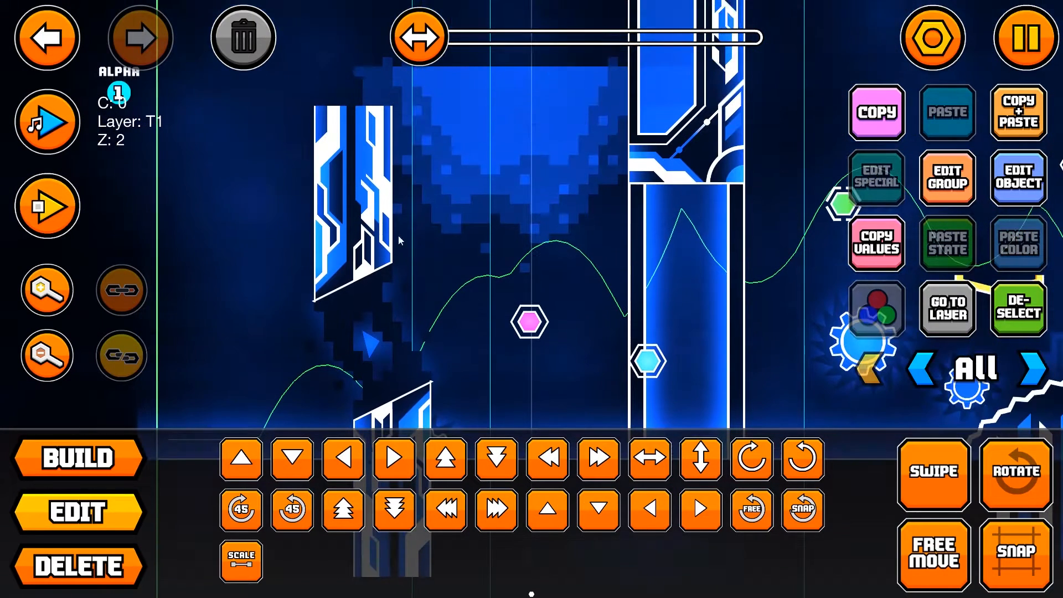
{"action": "left_click", "coordinate": [340, 118]}
{"action": "left_click", "coordinate": [341, 118]}
{"action": "left_click", "coordinate": [341, 118]}
{"action": "left_click", "coordinate": [60, 33]}
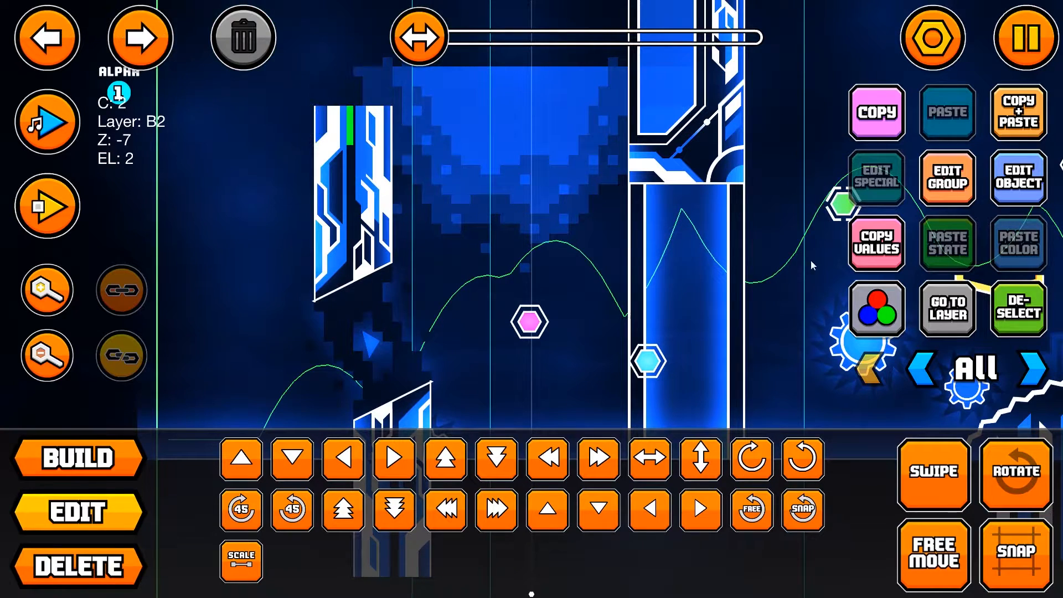
{"action": "left_click", "coordinate": [946, 308]}
{"action": "scroll", "coordinate": [554, 205], "scroll_direction": "up", "scroll_amount": 2}
{"action": "left_click_drag", "start_coordinate": [235, 118], "coordinate": [547, 325], "text": "shift"}
{"action": "left_click", "coordinate": [920, 366]}
{"action": "left_click_drag", "start_coordinate": [258, 119], "coordinate": [528, 352], "text": "shift"}
{"action": "left_click", "coordinate": [1024, 374]}
{"action": "left_click", "coordinate": [1024, 374]}
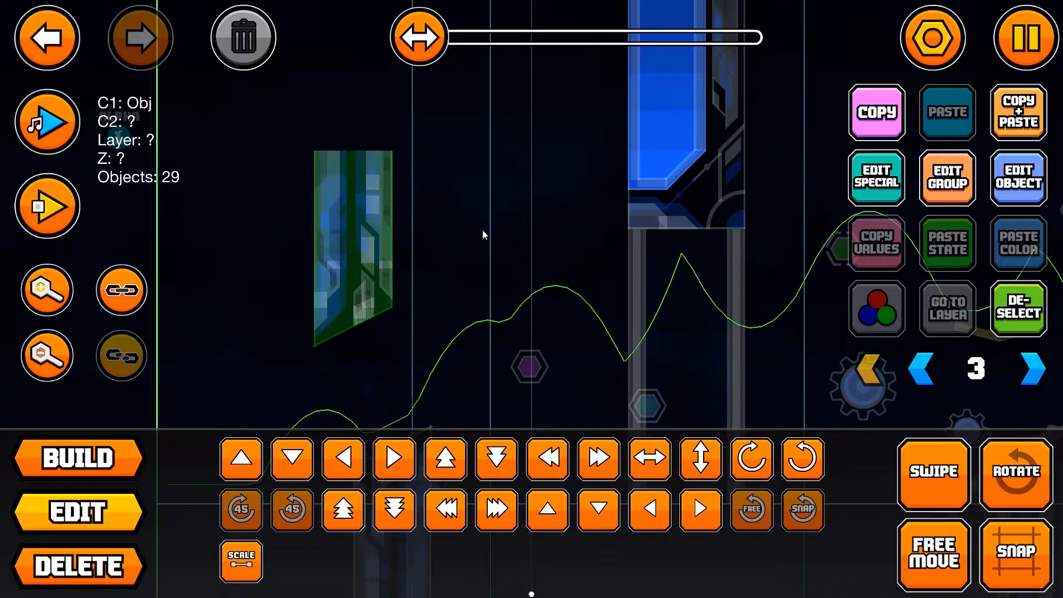
{"action": "left_click", "coordinate": [1017, 386]}
{"action": "left_click_drag", "start_coordinate": [330, 109], "coordinate": [562, 348], "text": "shift"}
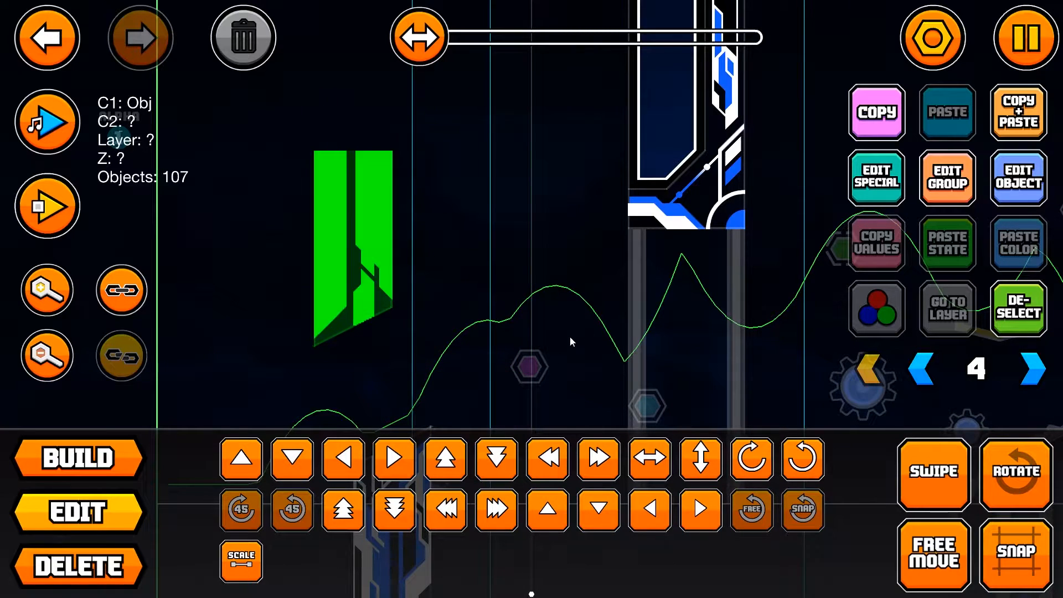
Step: Add the selected upper pillar pieces to group 3 and show all editor layers
{"action": "left_click", "coordinate": [932, 199]}
{"action": "left_click", "coordinate": [717, 222]}
{"action": "left_click", "coordinate": [305, 295]}
{"action": "left_click", "coordinate": [624, 220]}
{"action": "left_click", "coordinate": [736, 232]}
{"action": "left_click", "coordinate": [554, 540]}
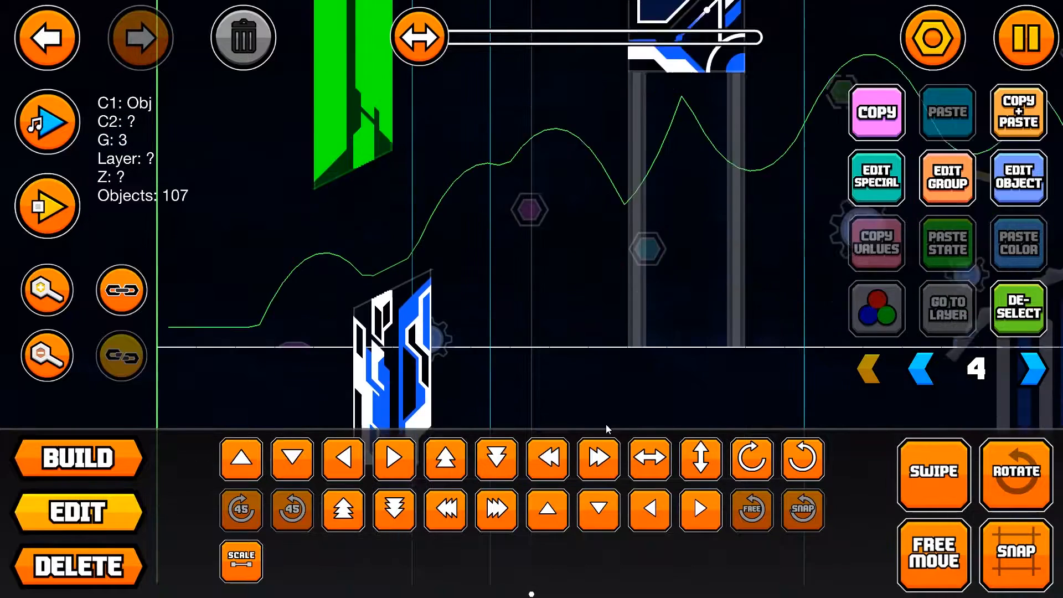
{"action": "left_click", "coordinate": [884, 368]}
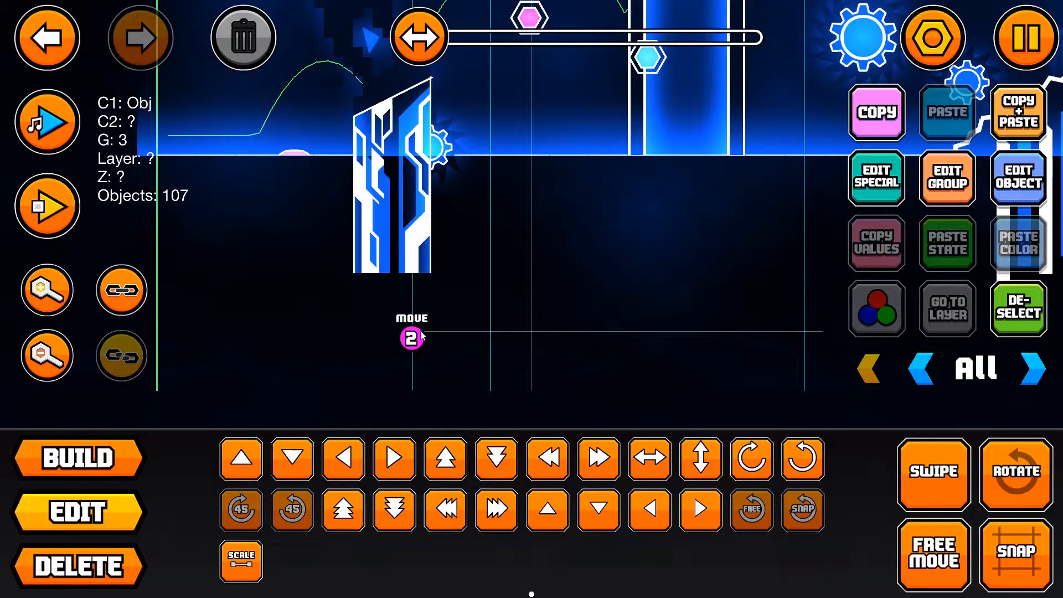
Step: Duplicate the group 2 Move trigger and shift the copy one grid square left and one up
{"action": "left_click", "coordinate": [411, 330]}
{"action": "left_click", "coordinate": [411, 331]}
{"action": "left_click", "coordinate": [411, 330]}
{"action": "left_click", "coordinate": [58, 40]}
{"action": "left_click", "coordinate": [999, 123]}
{"action": "key", "text": "a"}
{"action": "key", "text": "w"}
Step: Set the duplicated Move trigger's target group ID to 3 and its Move Y value to -10
{"action": "left_click", "coordinate": [1023, 165]}
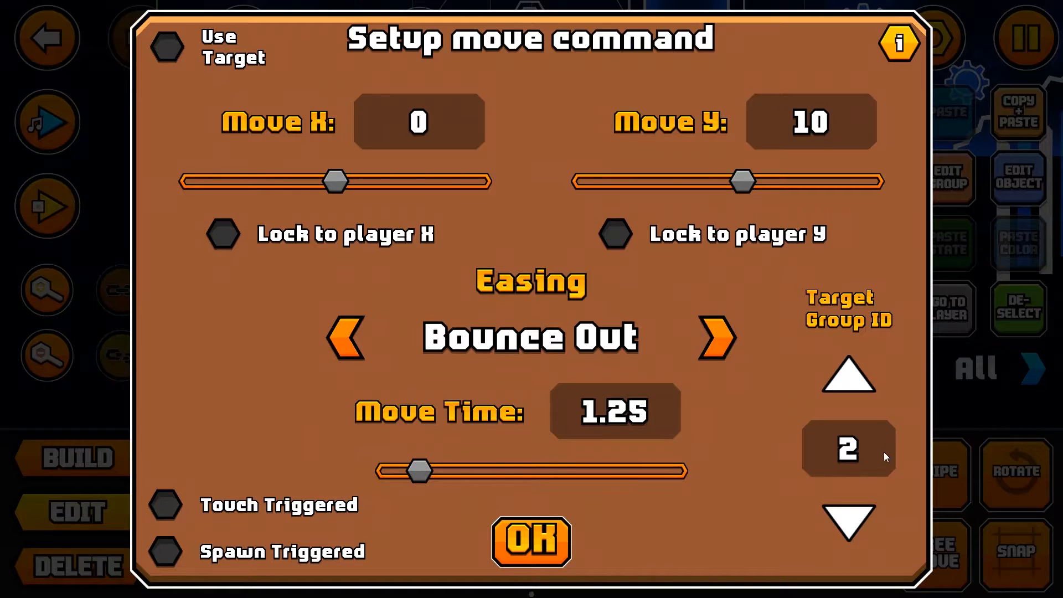
{"action": "left_click", "coordinate": [856, 386]}
{"action": "left_click", "coordinate": [815, 119]}
{"action": "key", "text": "BackSpace"}
{"action": "key", "text": "BackSpace"}
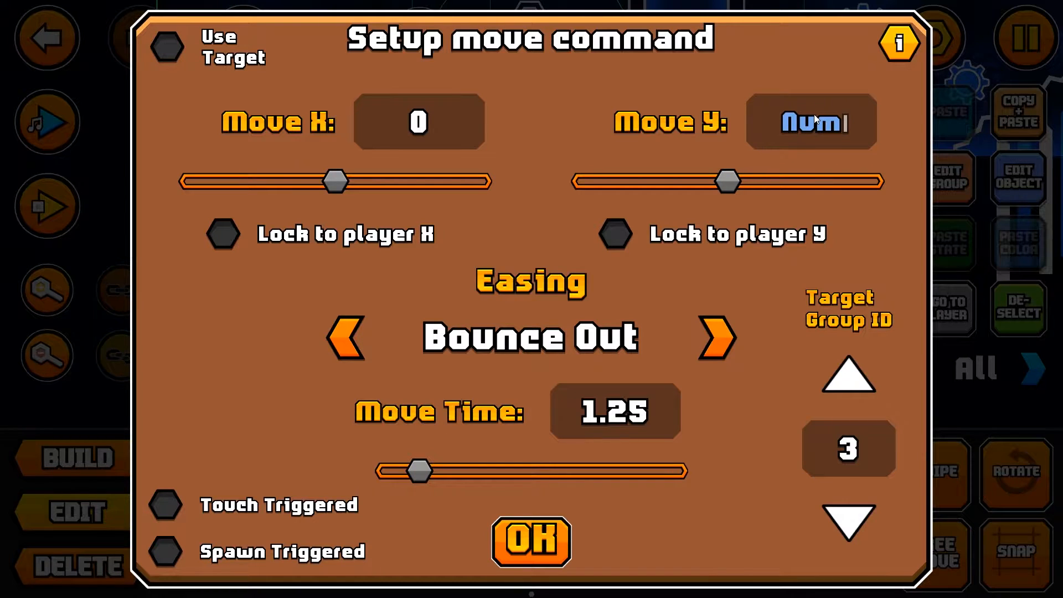
{"action": "type", "text": "-10"}
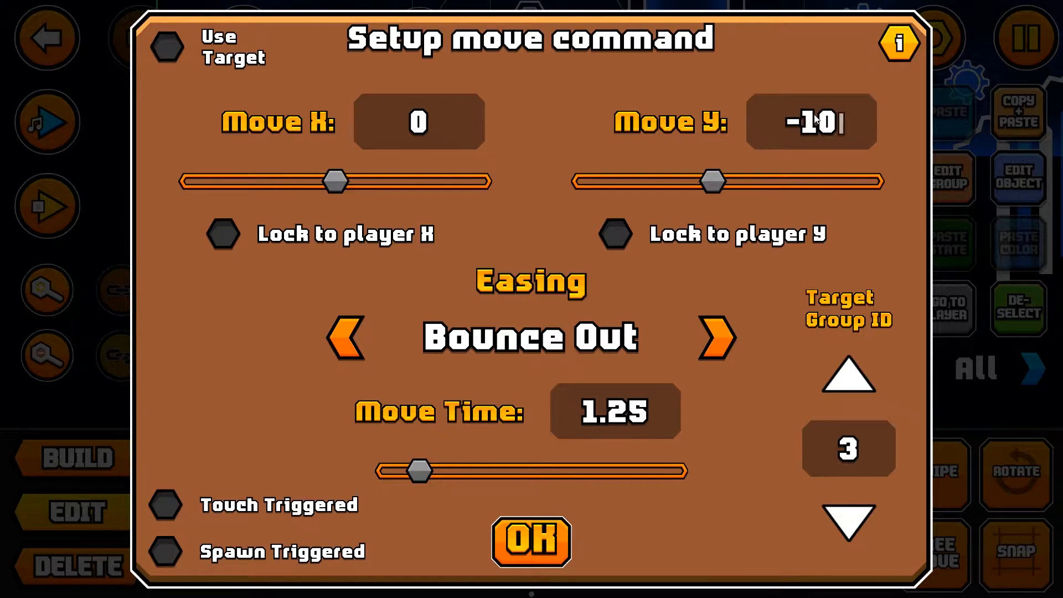
{"action": "left_click", "coordinate": [557, 533]}
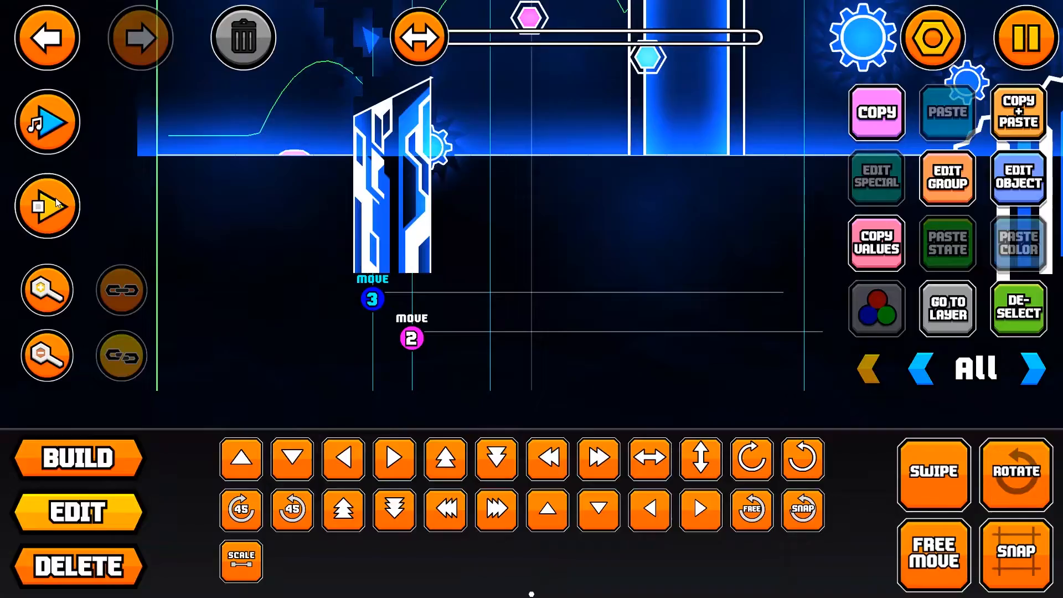
Step: Playtest the level to check both pillars' movement, and stop the playtest
{"action": "left_click", "coordinate": [48, 206]}
{"action": "left_click", "coordinate": [436, 299]}
{"action": "left_click", "coordinate": [436, 299]}
{"action": "left_click", "coordinate": [413, 294]}
{"action": "left_click", "coordinate": [413, 295]}
{"action": "left_click", "coordinate": [141, 206]}
Step: Place a Pulse trigger directly below the group 3 Move trigger
{"action": "left_click_drag", "start_coordinate": [315, 265], "coordinate": [692, 88]}
{"action": "left_click_drag", "start_coordinate": [400, 237], "coordinate": [407, 193]}
{"action": "scroll", "coordinate": [518, 166], "scroll_direction": "down", "scroll_amount": 5}
{"action": "key", "text": "1"}
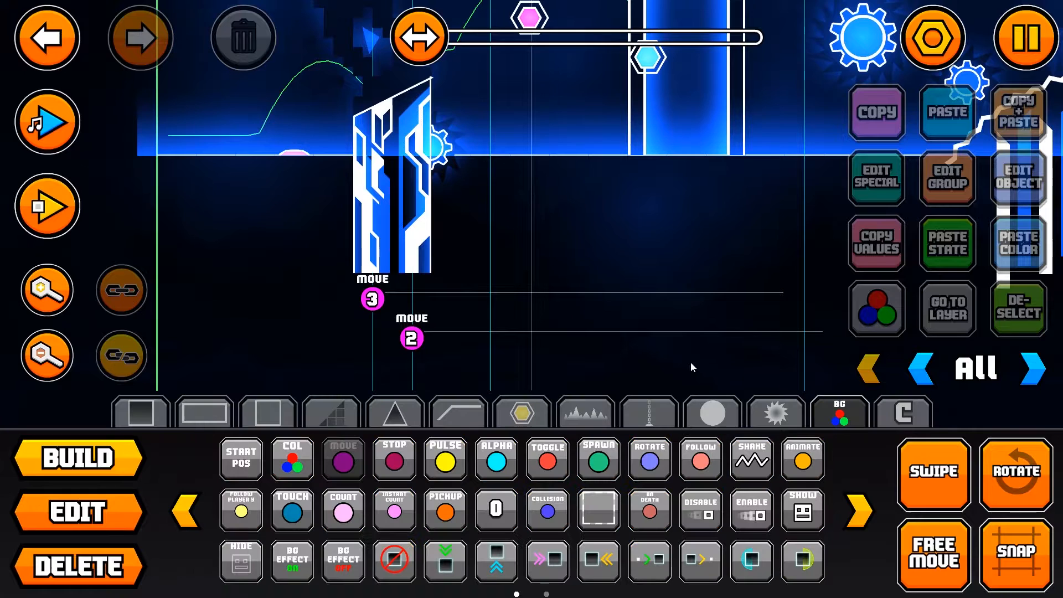
{"action": "left_click", "coordinate": [448, 460]}
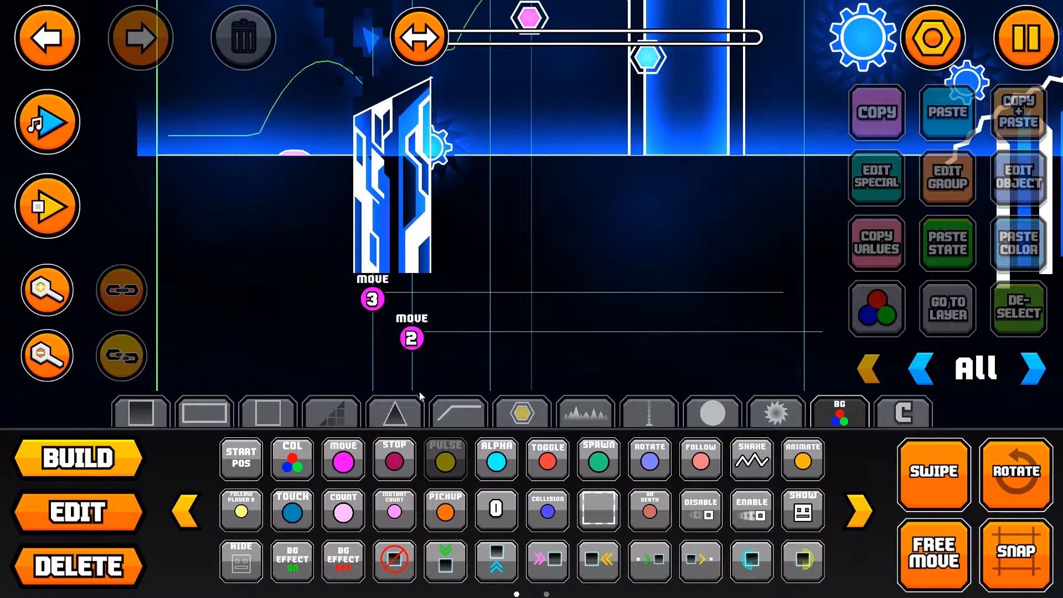
{"action": "left_click", "coordinate": [377, 331]}
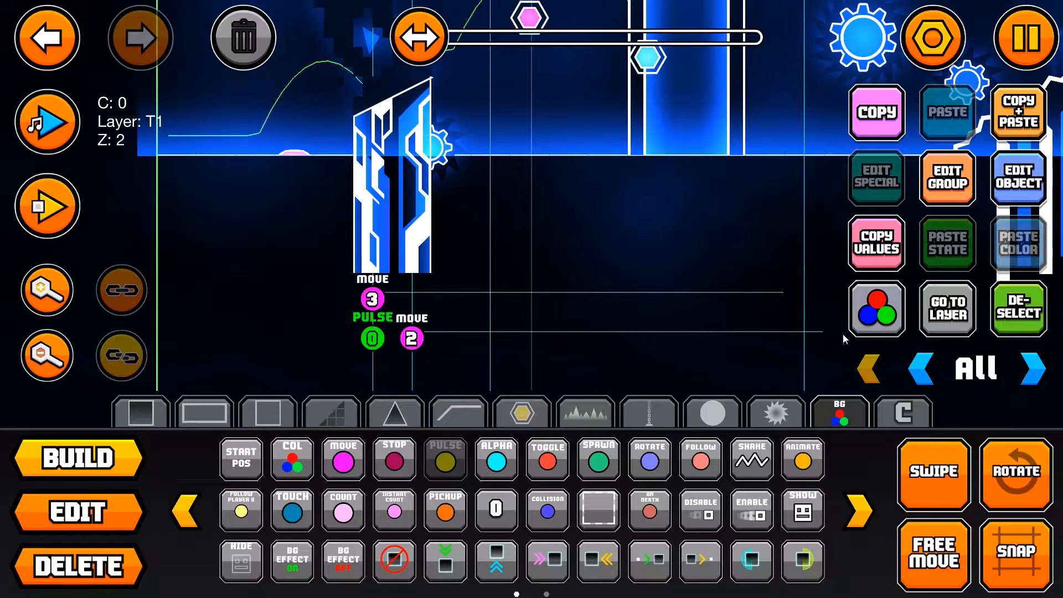
Step: Set the new Pulse trigger's target type to Group with group ID 3
{"action": "left_click", "coordinate": [1019, 184]}
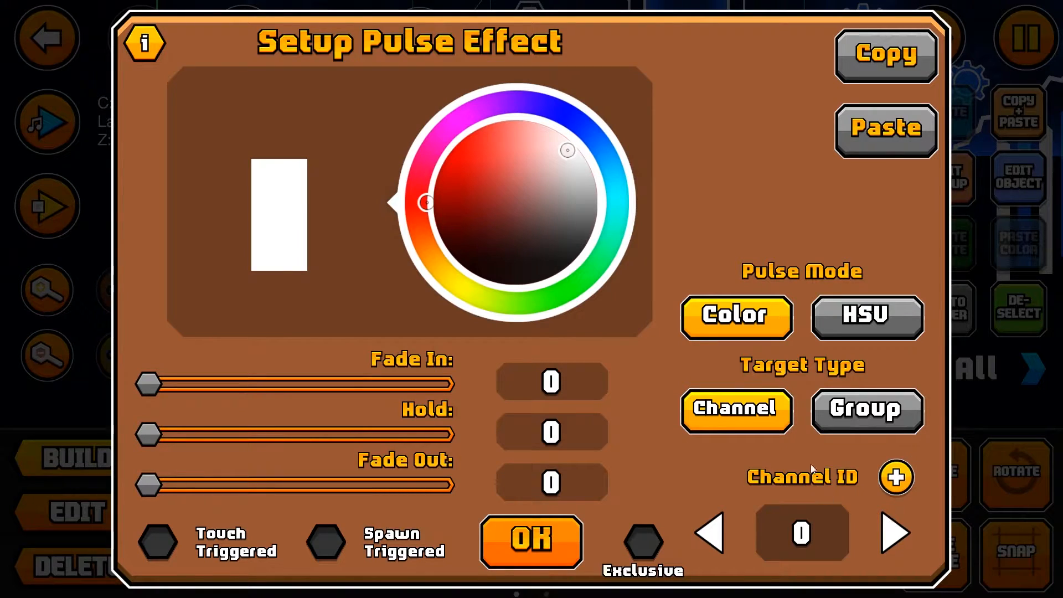
{"action": "left_click", "coordinate": [867, 409]}
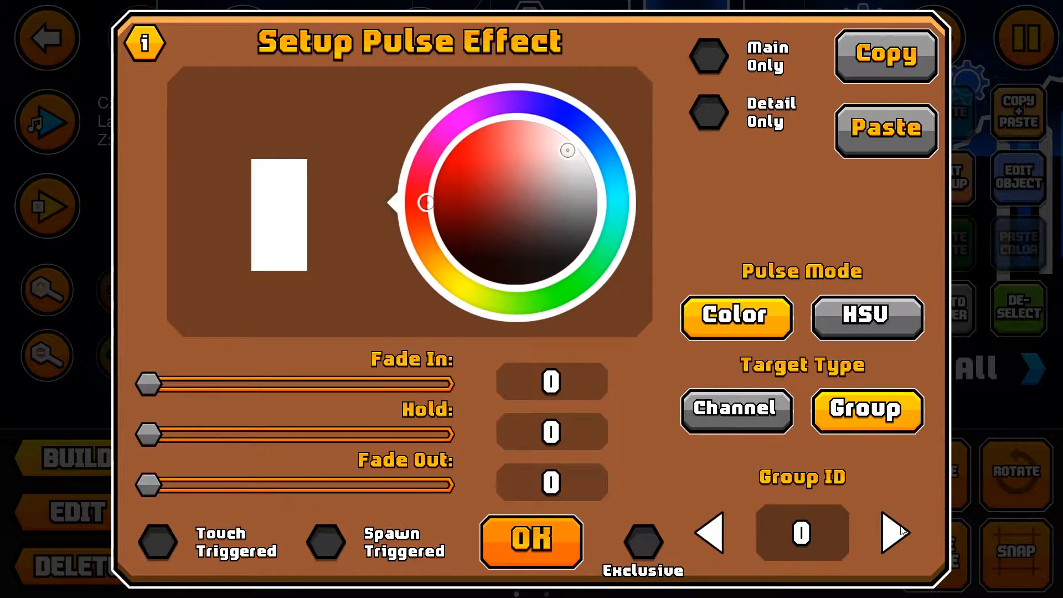
{"action": "left_click", "coordinate": [531, 541]}
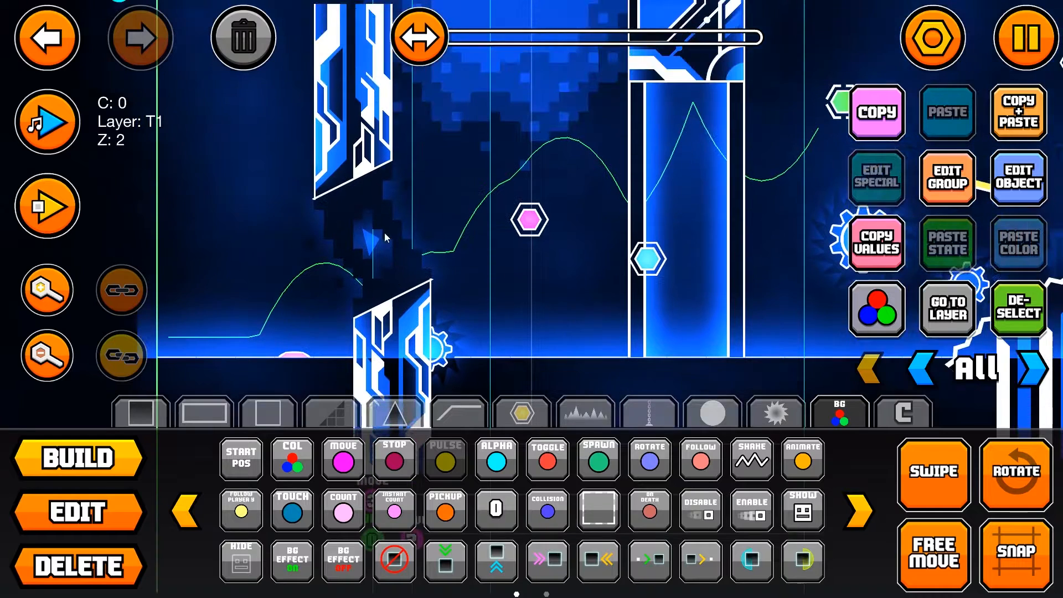
{"action": "scroll", "coordinate": [356, 107], "scroll_direction": "up", "scroll_amount": 2}
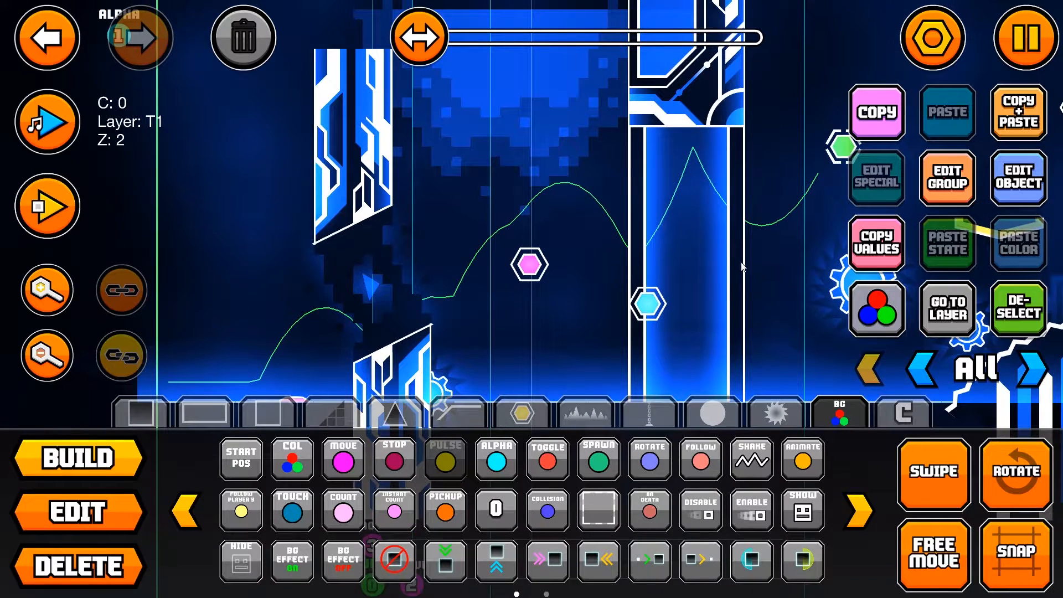
{"action": "scroll", "coordinate": [696, 247], "scroll_direction": "down", "scroll_amount": 8}
{"action": "left_click", "coordinate": [1019, 177]}
{"action": "left_click", "coordinate": [897, 535]}
{"action": "left_click", "coordinate": [897, 536]}
{"action": "left_click", "coordinate": [895, 534]}
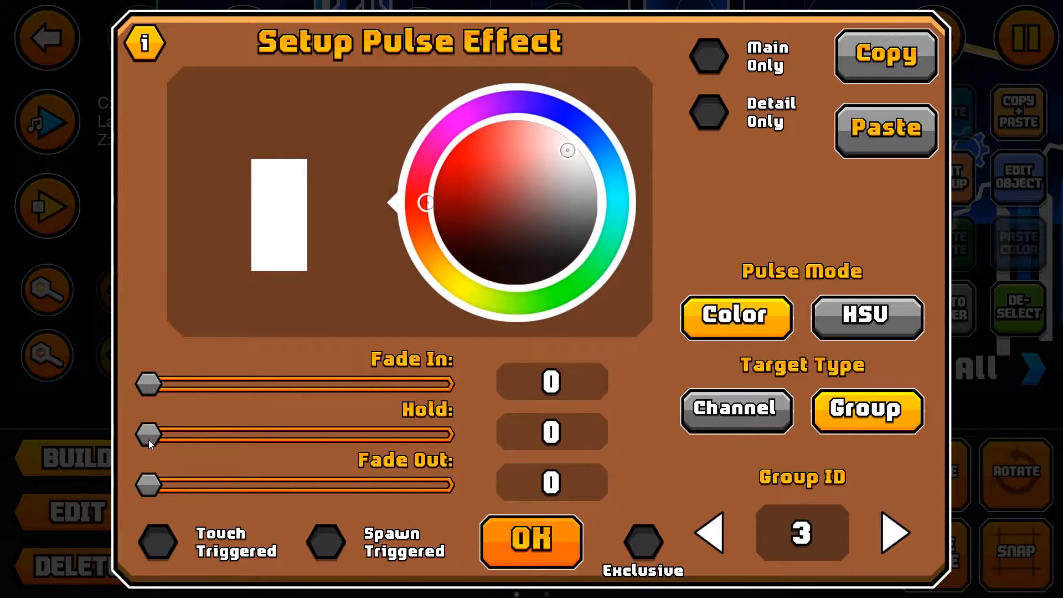
Step: Give the Pulse trigger a 0.10 hold and a 0.60 fade out, and switch its pulse mode to HSV
{"action": "left_click_drag", "start_coordinate": [146, 437], "coordinate": [148, 436]}
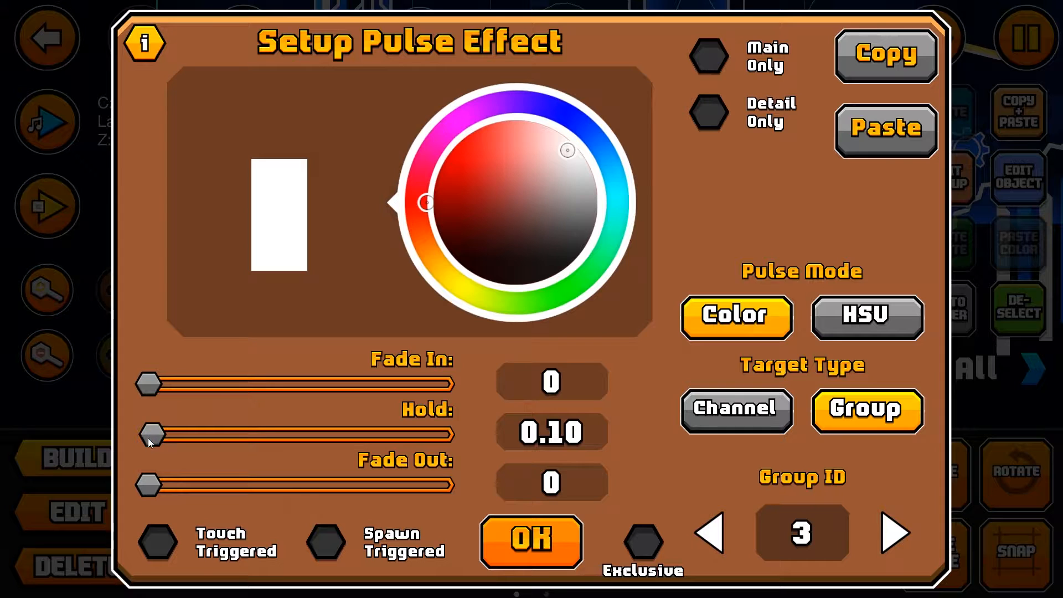
{"action": "left_click_drag", "start_coordinate": [142, 473], "coordinate": [166, 472]}
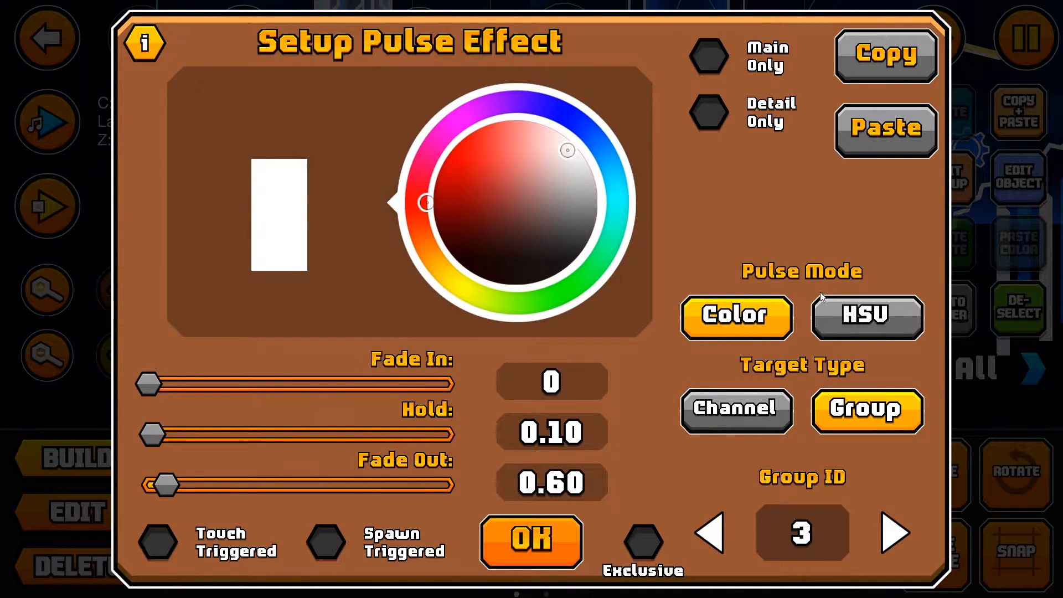
{"action": "left_click", "coordinate": [877, 313]}
{"action": "left_click", "coordinate": [891, 210]}
{"action": "left_click", "coordinate": [890, 210]}
{"action": "left_click", "coordinate": [889, 210]}
{"action": "left_click", "coordinate": [502, 544]}
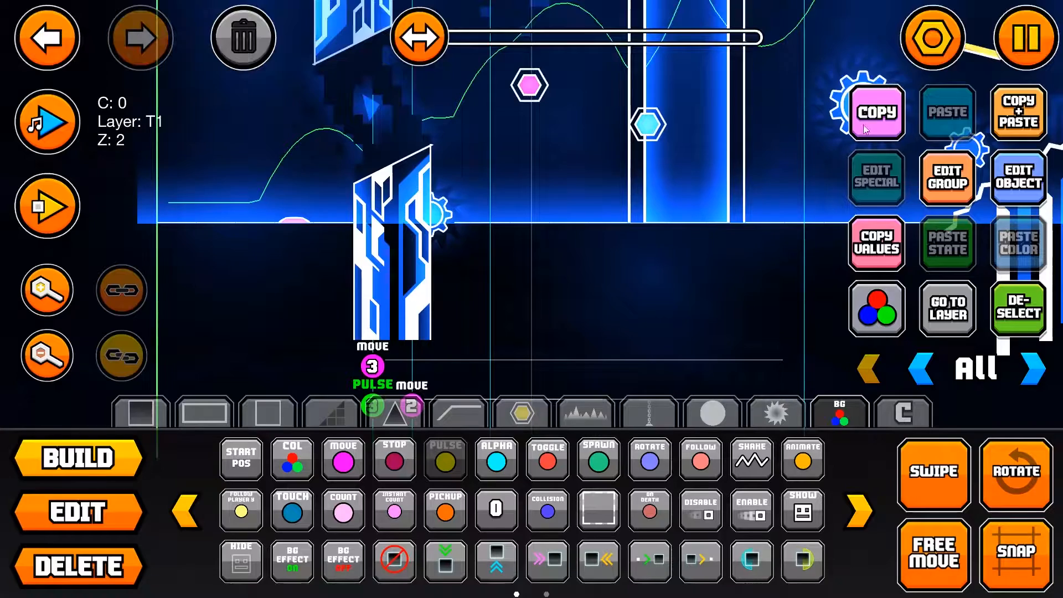
Step: Look through the level's color channels in the level settings, and close them
{"action": "left_click", "coordinate": [1022, 42]}
{"action": "left_click", "coordinate": [963, 85]}
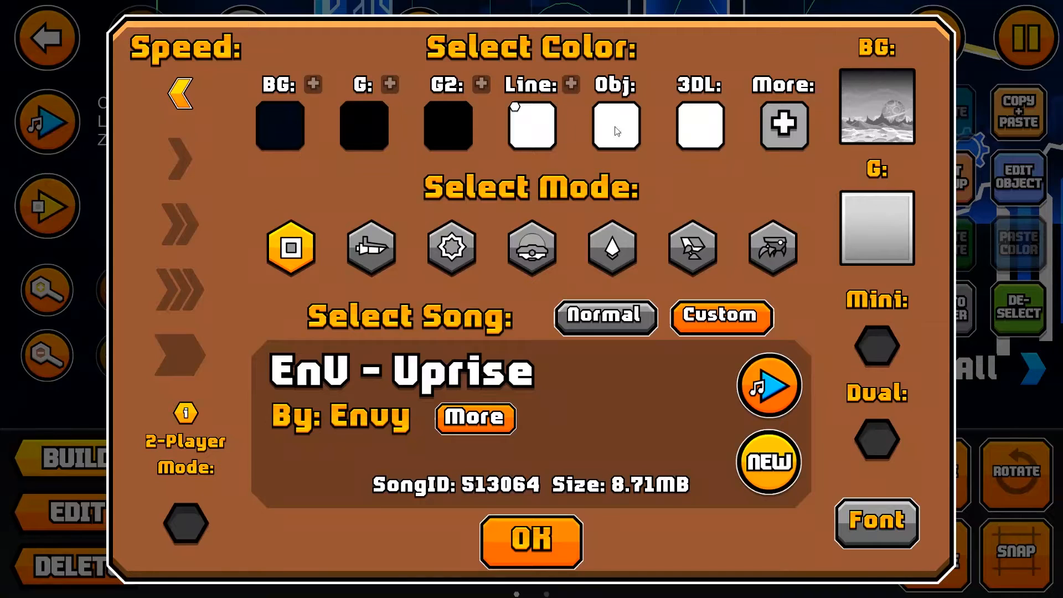
{"action": "left_click", "coordinate": [783, 124]}
{"action": "left_click", "coordinate": [579, 532]}
{"action": "left_click", "coordinate": [576, 536]}
{"action": "scroll", "coordinate": [836, 305], "scroll_direction": "down", "scroll_amount": 1}
{"action": "scroll", "coordinate": [636, 299], "scroll_direction": "up", "scroll_amount": 1}
{"action": "scroll", "coordinate": [27, 129], "scroll_direction": "up", "scroll_amount": 4}
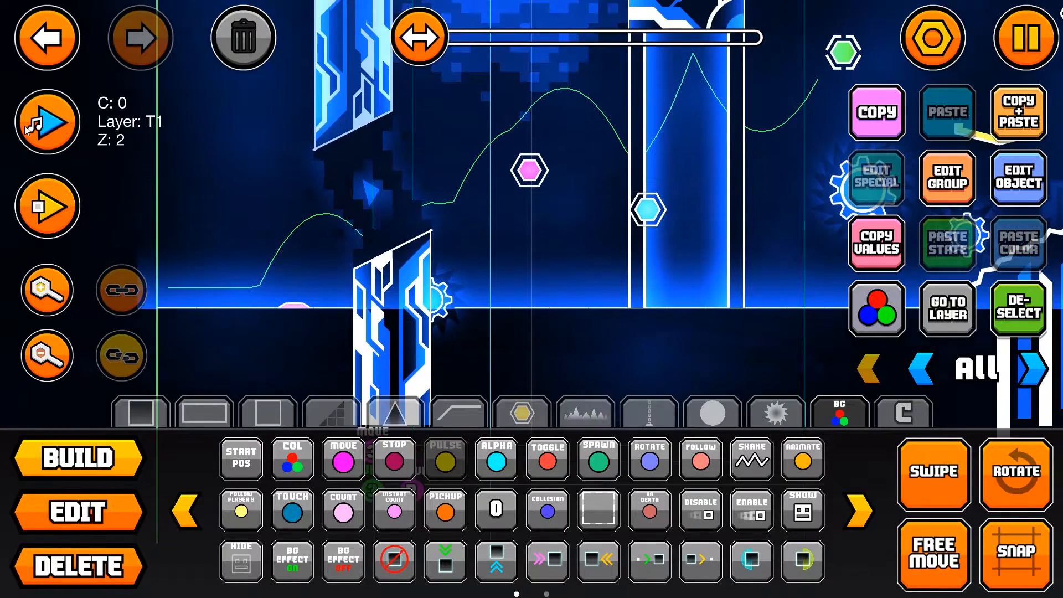
Step: Play the level's song briefly to check the trigger timing, and stop the playback
{"action": "left_click", "coordinate": [27, 129]}
{"action": "scroll", "coordinate": [27, 128], "scroll_direction": "up", "scroll_amount": 3}
{"action": "left_click", "coordinate": [26, 129]}
{"action": "scroll", "coordinate": [333, 265], "scroll_direction": "down", "scroll_amount": 5}
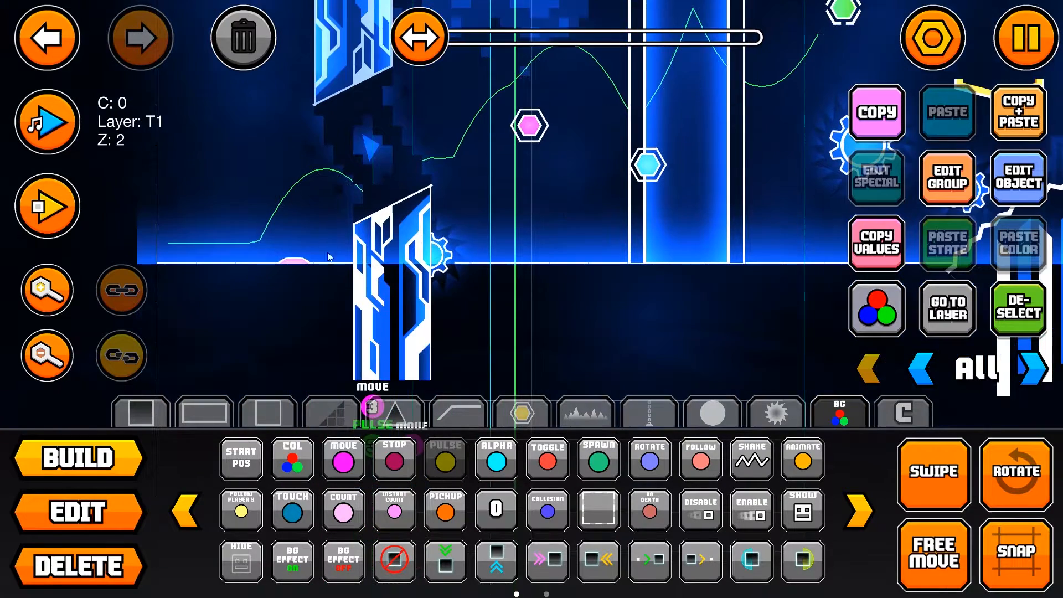
Step: Duplicate the Pulse trigger to just below the group 2 Move trigger and set the copy's group ID to 2
{"action": "scroll", "coordinate": [334, 265], "scroll_direction": "down", "scroll_amount": 5}
{"action": "key", "text": "2"}
{"action": "left_click", "coordinate": [1010, 119]}
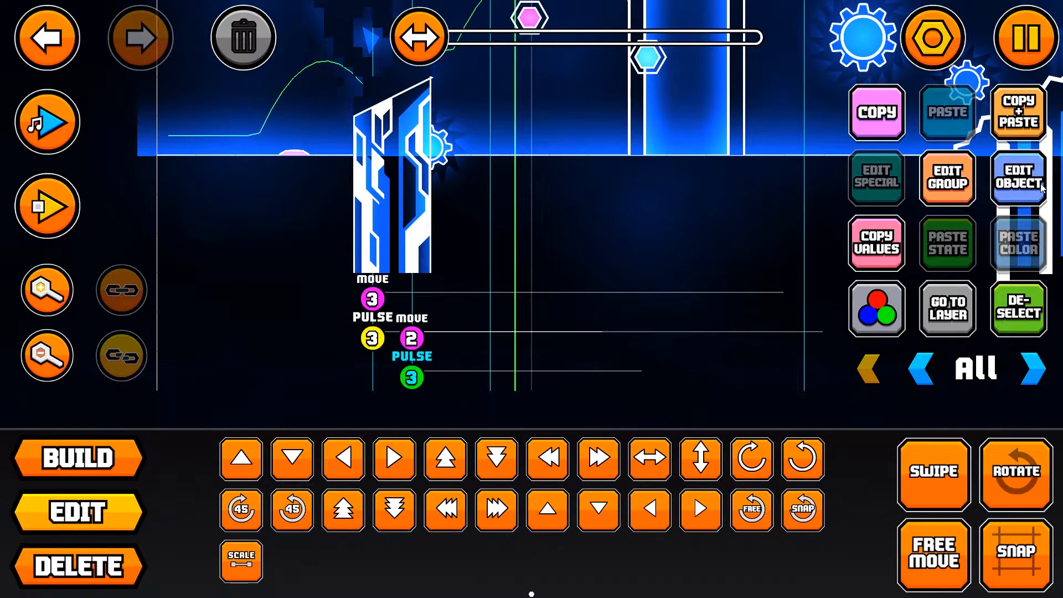
{"action": "left_click", "coordinate": [1018, 180]}
{"action": "left_click", "coordinate": [719, 533]}
{"action": "key", "text": "Escape"}
{"action": "left_click", "coordinate": [1017, 311]}
Step: Playtest the level to check the pillars' movement and pulses, and stop the playtest
{"action": "scroll", "coordinate": [543, 288], "scroll_direction": "up", "scroll_amount": 4}
{"action": "left_click", "coordinate": [49, 206]}
{"action": "left_click", "coordinate": [472, 178]}
{"action": "left_click", "coordinate": [474, 178]}
{"action": "key", "text": "Return"}
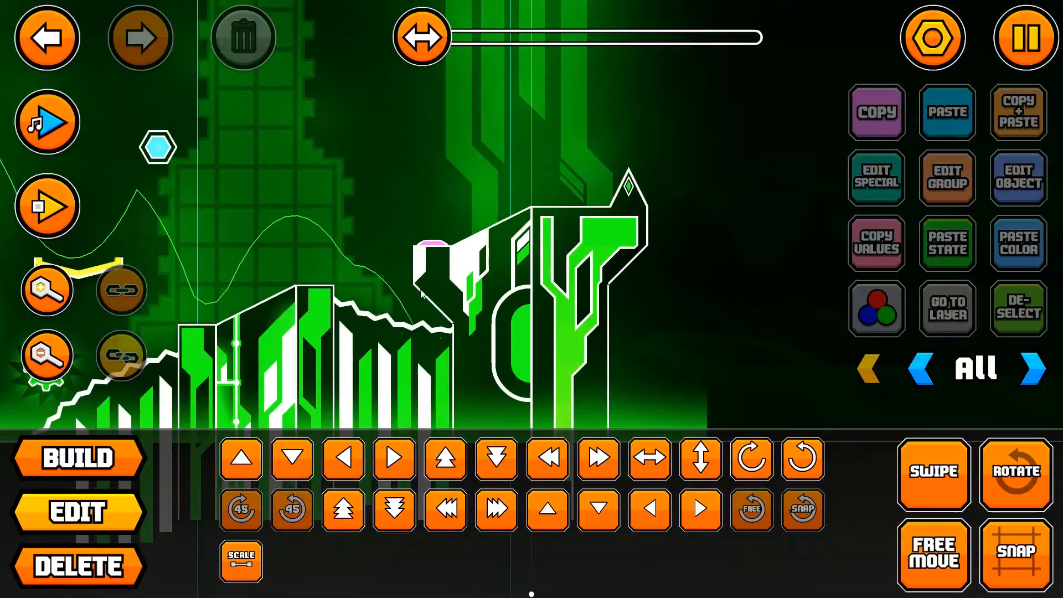
Step: Place a thin horizontal outline piece in the empty area beyond the level's end and shift it one grid square up and right
{"action": "left_click_drag", "start_coordinate": [421, 291], "coordinate": [719, 213]}
{"action": "left_click_drag", "start_coordinate": [387, 278], "coordinate": [692, 190]}
{"action": "left_click_drag", "start_coordinate": [285, 172], "coordinate": [511, 269]}
{"action": "left_click_drag", "start_coordinate": [580, 264], "coordinate": [170, 244]}
{"action": "left_click_drag", "start_coordinate": [620, 244], "coordinate": [154, 273]}
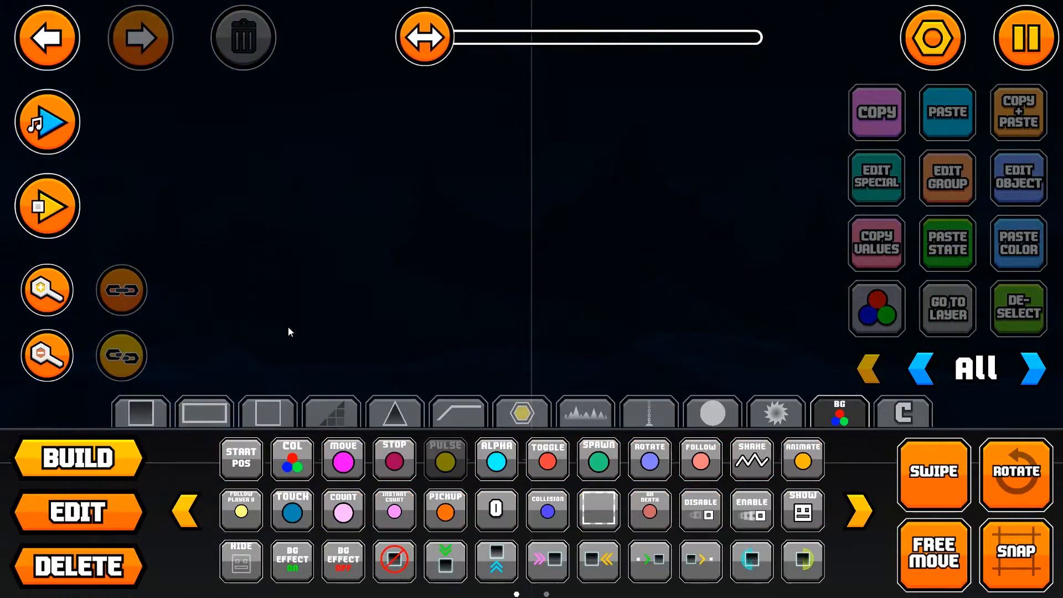
{"action": "left_click", "coordinate": [380, 409]}
{"action": "left_click", "coordinate": [270, 422]}
{"action": "left_click", "coordinate": [292, 458]}
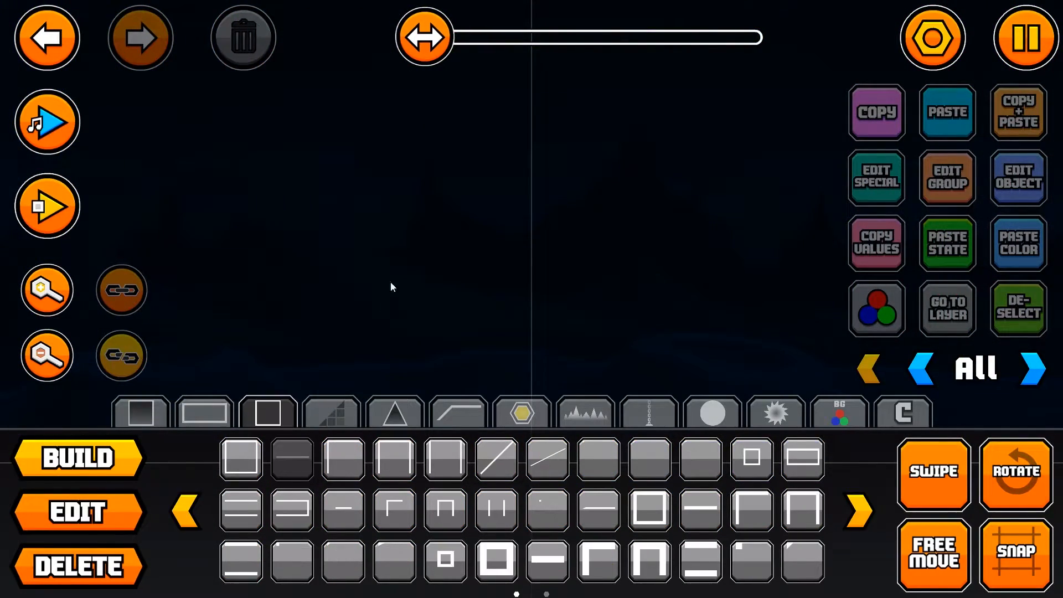
{"action": "left_click", "coordinate": [407, 294]}
{"action": "key", "text": "w"}
{"action": "key", "text": "d"}
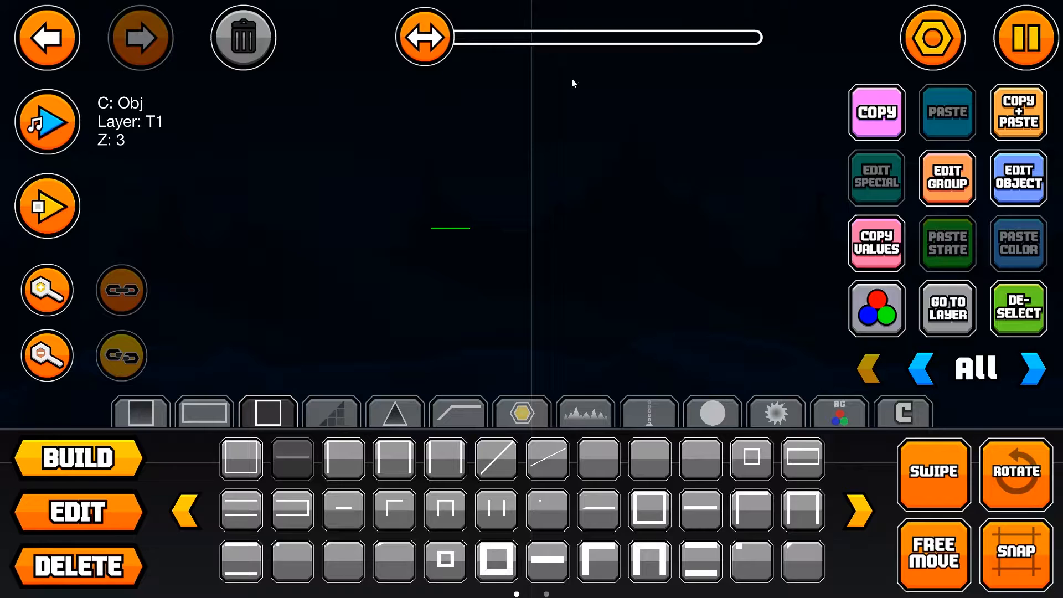
{"action": "left_click", "coordinate": [88, 35]}
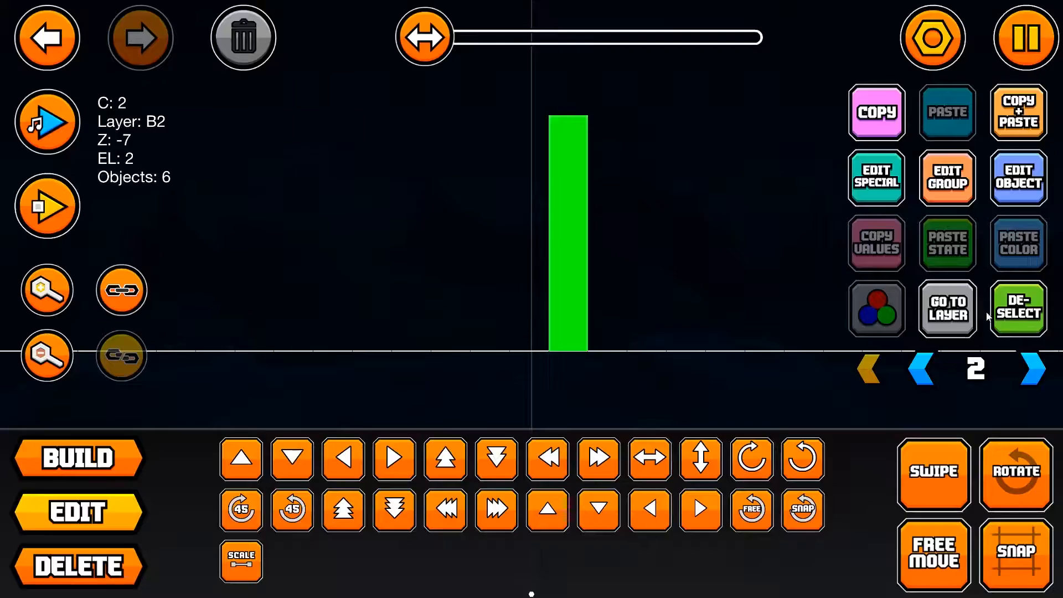
Step: Edit the color settings of the six selected blocks that form the tall column
{"action": "left_click", "coordinate": [1019, 178]}
{"action": "left_click", "coordinate": [526, 328]}
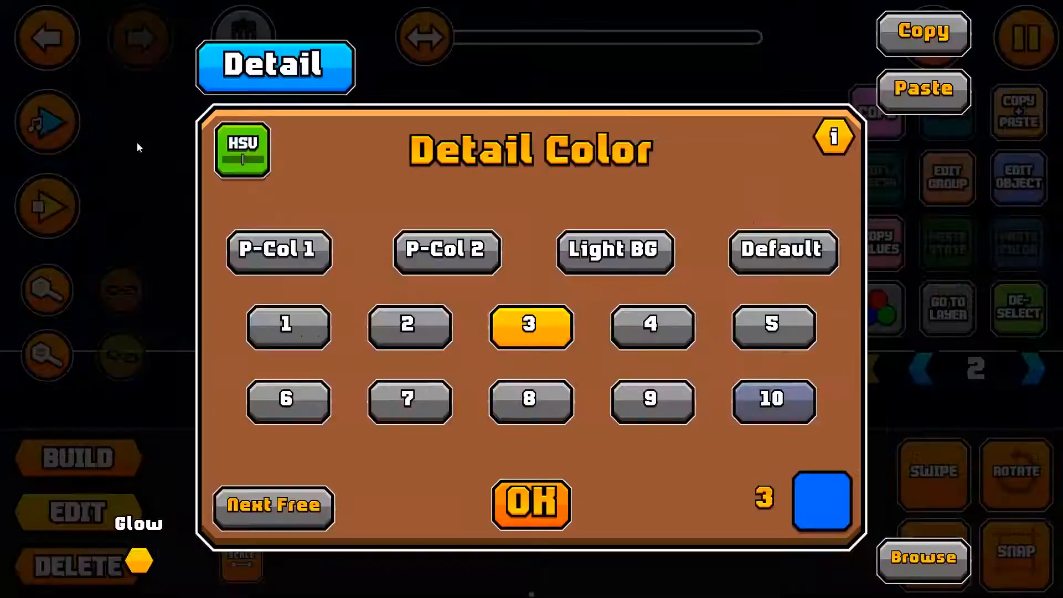
{"action": "left_click", "coordinate": [244, 150]}
{"action": "left_click_drag", "start_coordinate": [531, 411], "coordinate": [506, 430]}
{"action": "left_click_drag", "start_coordinate": [528, 411], "coordinate": [474, 411]}
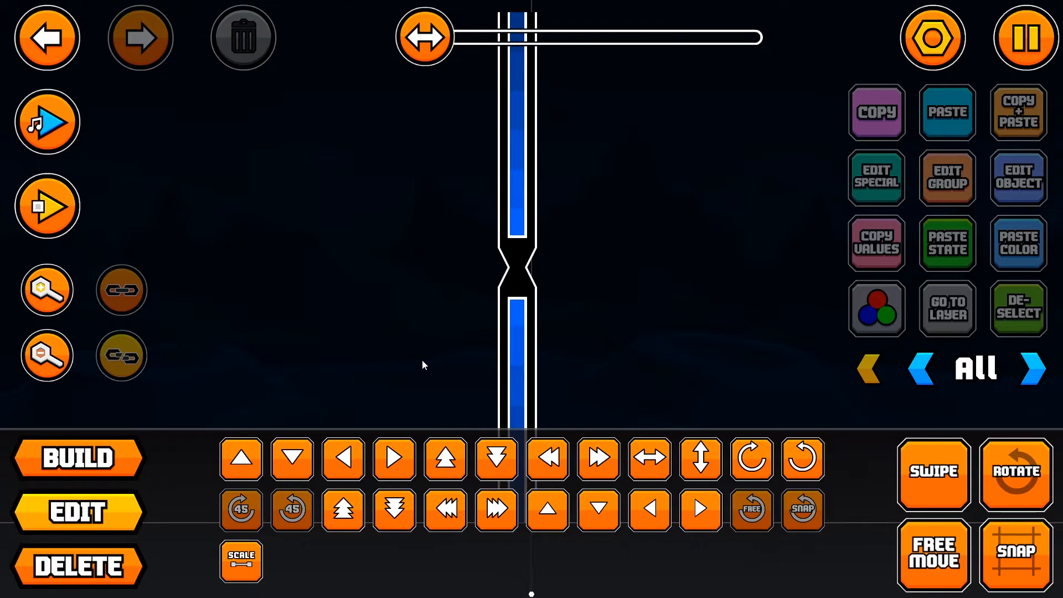
Step: Select both halves of the finished narrow pillar and move it left until it stands just past the slanted pillars
{"action": "scroll", "coordinate": [535, 288], "scroll_direction": "down", "scroll_amount": 2}
{"action": "scroll", "coordinate": [481, 264], "scroll_direction": "down", "scroll_amount": 2}
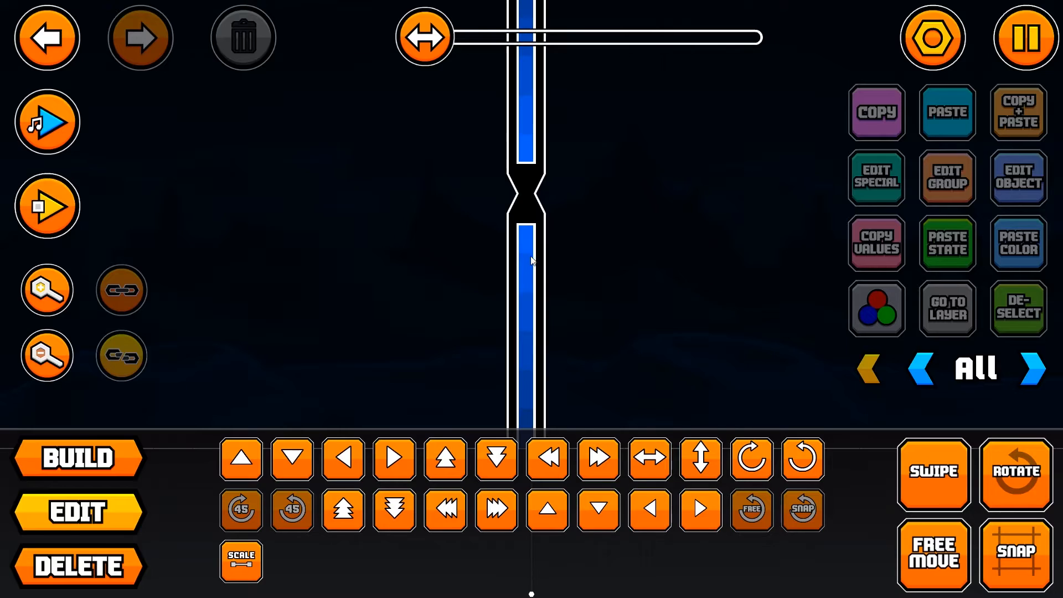
{"action": "key", "text": "s"}
{"action": "left_click", "coordinate": [521, 215]}
{"action": "left_click_drag", "start_coordinate": [662, 347], "coordinate": [937, 345]}
{"action": "left_click", "coordinate": [459, 519]}
{"action": "left_click", "coordinate": [452, 520]}
{"action": "left_click", "coordinate": [444, 521]}
{"action": "left_click", "coordinate": [444, 521]}
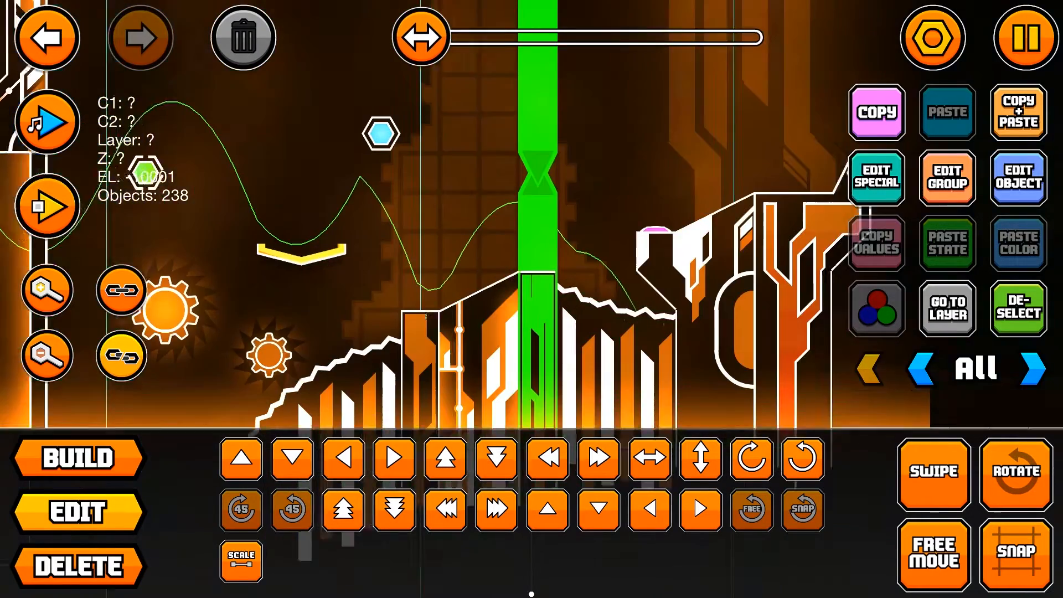
{"action": "left_click_drag", "start_coordinate": [426, 317], "coordinate": [862, 292]}
{"action": "left_click", "coordinate": [533, 450]}
{"action": "left_click", "coordinate": [532, 451]}
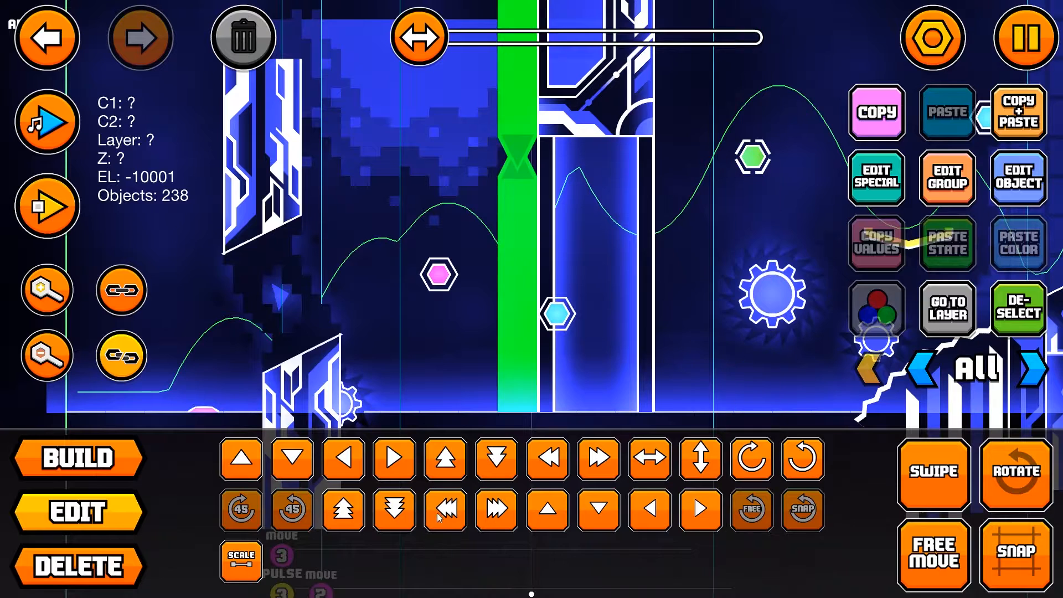
{"action": "left_click", "coordinate": [532, 451]}
{"action": "left_click", "coordinate": [531, 450]}
{"action": "left_click", "coordinate": [533, 452]}
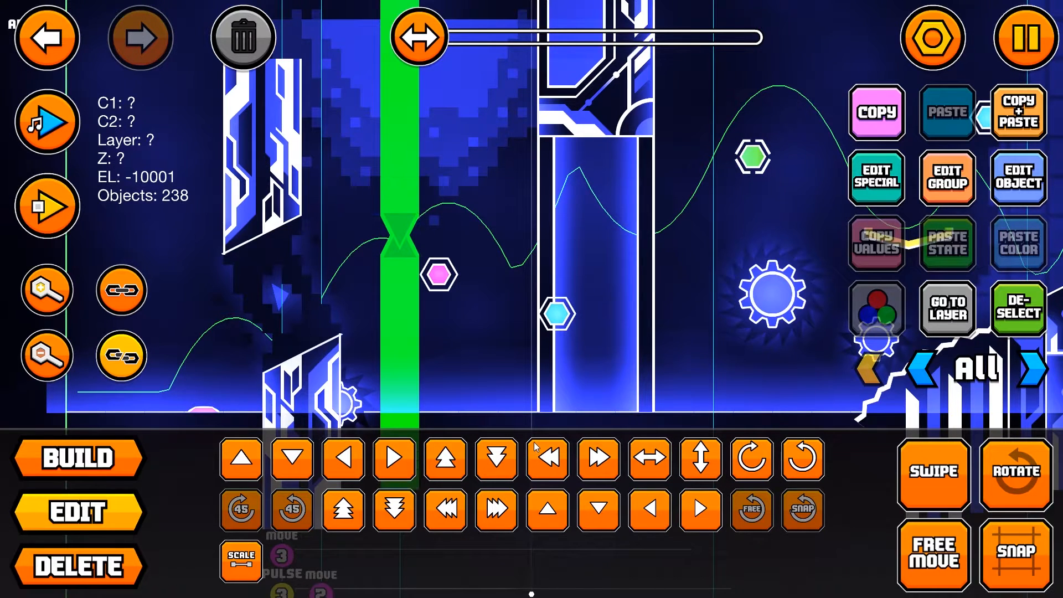
{"action": "left_click", "coordinate": [1000, 317]}
Step: Reselect the narrow pillar by undoing the deselection, and shift it one grid square left
{"action": "left_click_drag", "start_coordinate": [629, 296], "coordinate": [720, 289]}
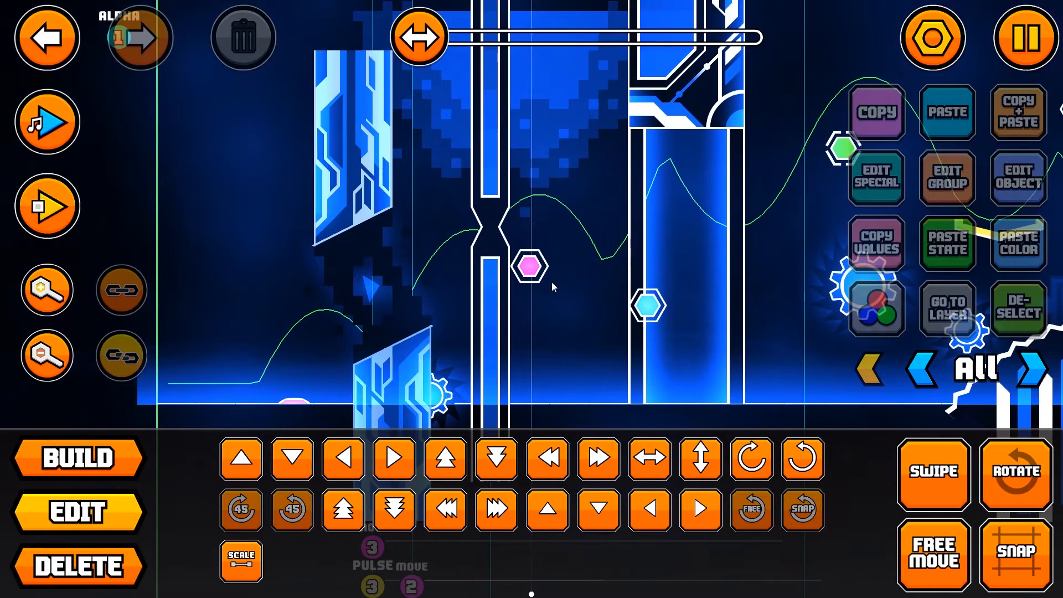
{"action": "left_click", "coordinate": [55, 50]}
{"action": "key", "text": "a"}
{"action": "left_click", "coordinate": [992, 306]}
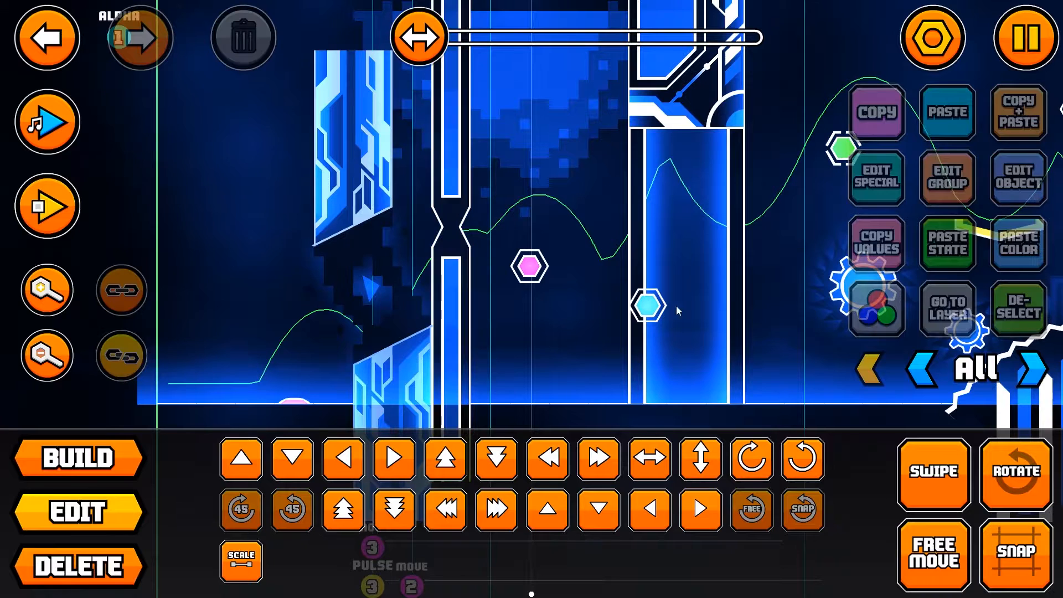
Step: Try moving the upper half of the narrow pillar up three grid squares, and move it back down
{"action": "scroll", "coordinate": [637, 282], "scroll_direction": "down", "scroll_amount": 1}
{"action": "scroll", "coordinate": [553, 255], "scroll_direction": "up", "scroll_amount": 8}
{"action": "left_click", "coordinate": [449, 153]}
{"action": "left_click", "coordinate": [454, 159]}
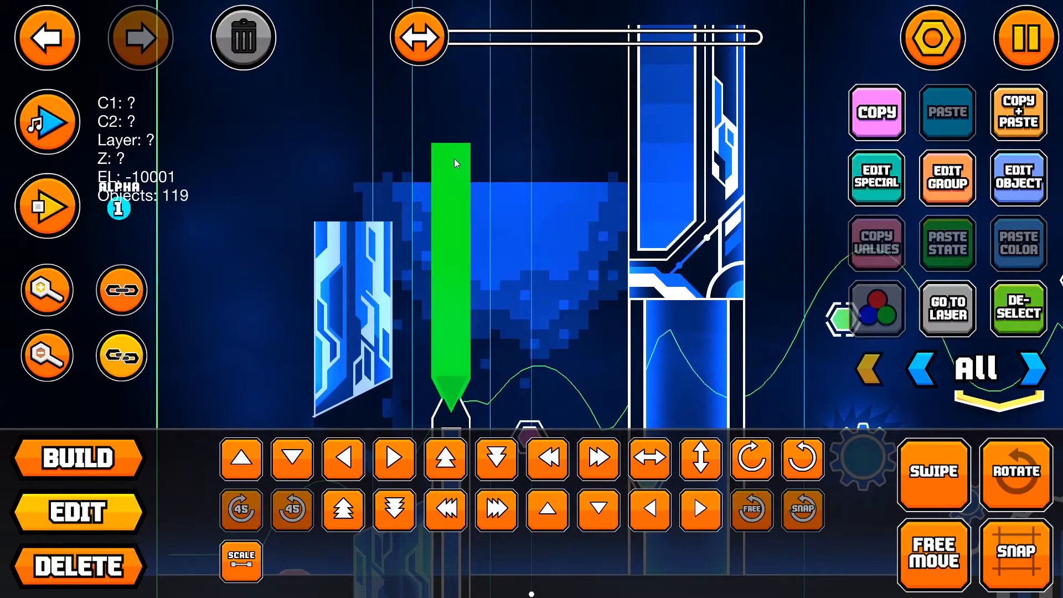
{"action": "scroll", "coordinate": [646, 334], "scroll_direction": "down", "scroll_amount": 5}
{"action": "key", "text": "w"}
{"action": "key", "text": "w"}
{"action": "key", "text": "w"}
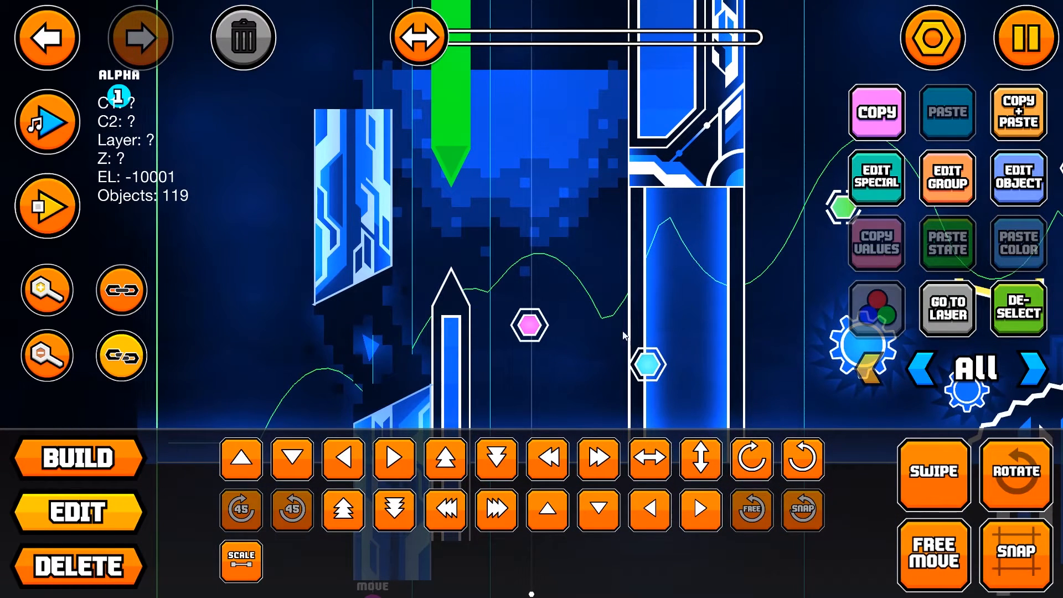
{"action": "key", "text": "s"}
{"action": "key", "text": "s"}
{"action": "key", "text": "s"}
{"action": "scroll", "coordinate": [601, 318], "scroll_direction": "down", "scroll_amount": 6}
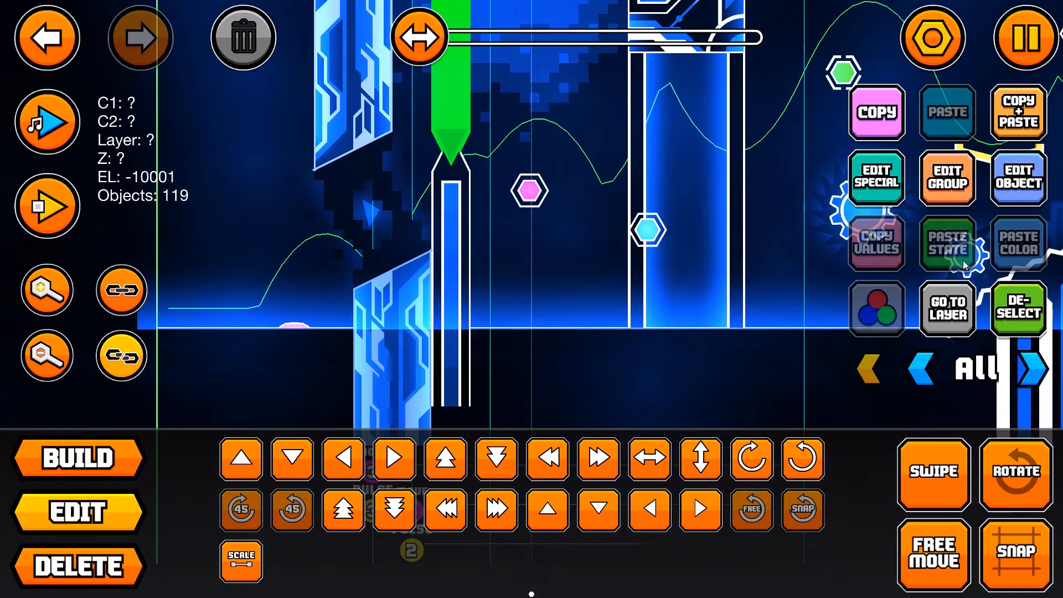
{"action": "scroll", "coordinate": [958, 346], "scroll_direction": "up", "scroll_amount": 2}
Step: Isolate the narrow pillar's editor layer and add the pillar's lower half to group 4
{"action": "left_click", "coordinate": [951, 323]}
{"action": "left_click", "coordinate": [464, 270]}
{"action": "left_click", "coordinate": [941, 185]}
{"action": "left_click", "coordinate": [330, 225]}
{"action": "left_click", "coordinate": [764, 219]}
{"action": "left_click", "coordinate": [531, 546]}
Step: Add the narrow pillar's upper half to group 5
{"action": "left_click", "coordinate": [449, 83]}
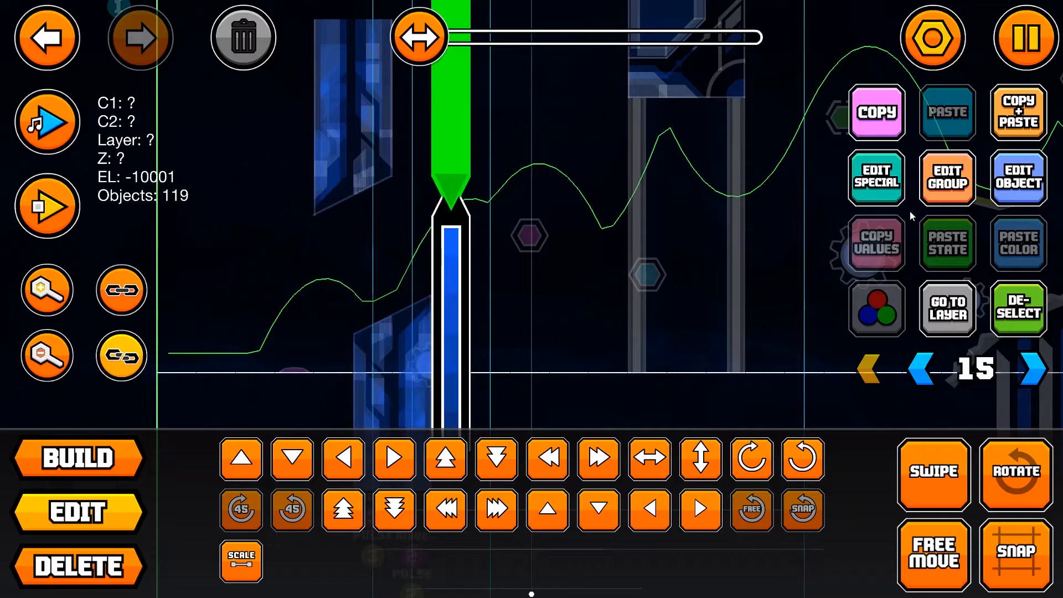
{"action": "left_click", "coordinate": [948, 177]}
{"action": "left_click", "coordinate": [298, 219]}
{"action": "left_click", "coordinate": [764, 218]}
{"action": "left_click", "coordinate": [530, 546]}
Step: Show all editor layers and place a Move trigger above and to the left of the slanted pillars
{"action": "left_click", "coordinate": [78, 457]}
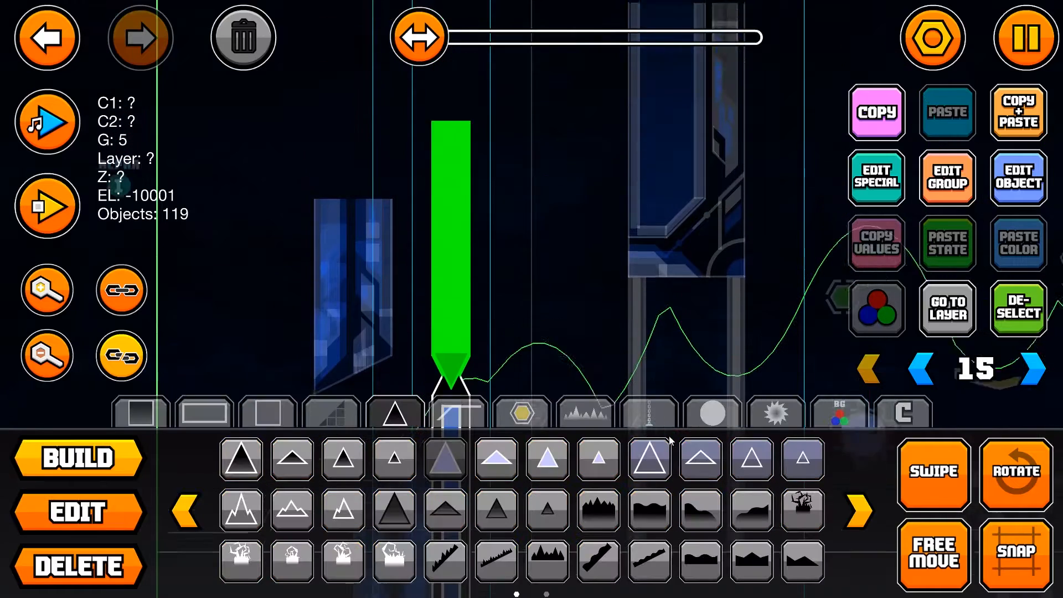
{"action": "left_click", "coordinate": [1002, 313]}
{"action": "left_click", "coordinate": [842, 365]}
{"action": "left_click", "coordinate": [840, 413]}
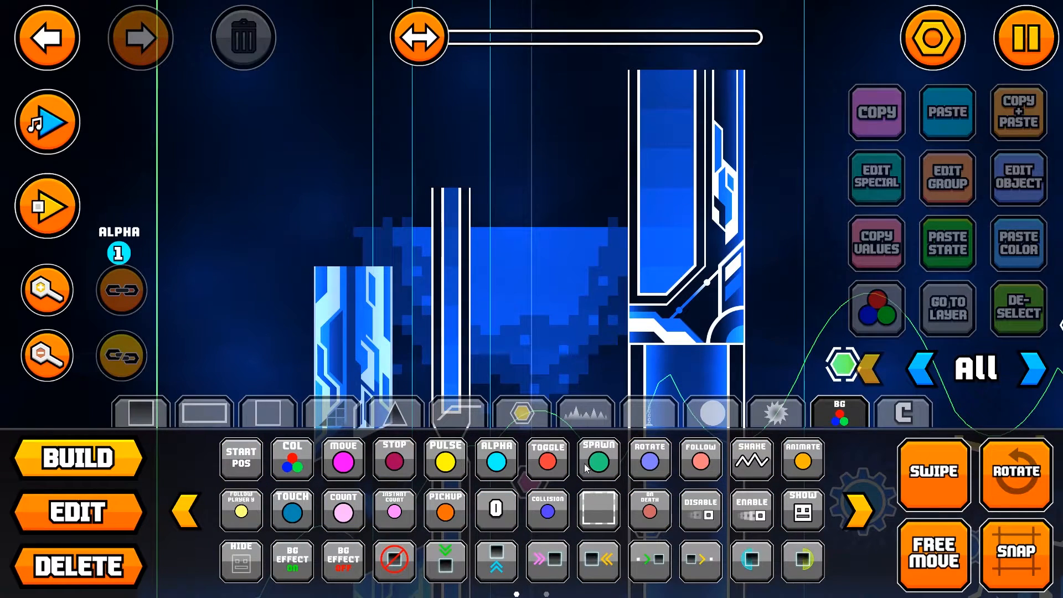
{"action": "left_click", "coordinate": [336, 466]}
{"action": "scroll", "coordinate": [299, 310], "scroll_direction": "up", "scroll_amount": 5}
{"action": "left_click", "coordinate": [254, 168]}
{"action": "key", "text": "w"}
{"action": "key", "text": "d"}
{"action": "key", "text": "s"}
Step: Set the new Move trigger's target group ID to 4
{"action": "left_click", "coordinate": [1023, 191]}
{"action": "double_click", "coordinate": [848, 374]}
{"action": "left_click", "coordinate": [849, 375]}
{"action": "left_click", "coordinate": [848, 374]}
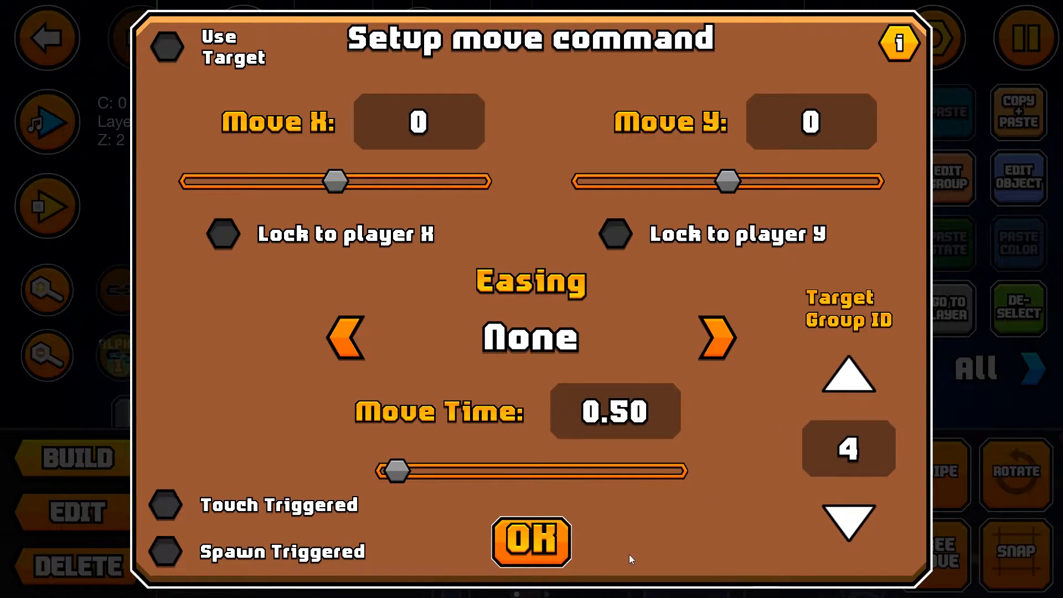
{"action": "left_click", "coordinate": [552, 547]}
Step: Check the group assignment of the narrow pillar's lower half
{"action": "left_click", "coordinate": [78, 512]}
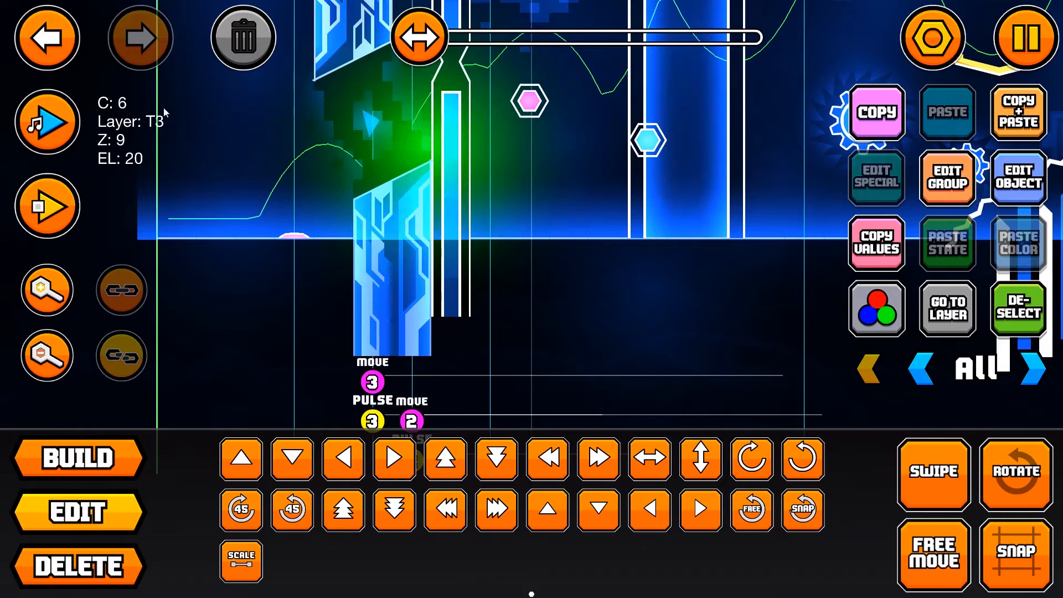
{"action": "left_click", "coordinate": [966, 174]}
{"action": "left_click", "coordinate": [530, 545]}
{"action": "scroll", "coordinate": [412, 344], "scroll_direction": "up", "scroll_amount": 4}
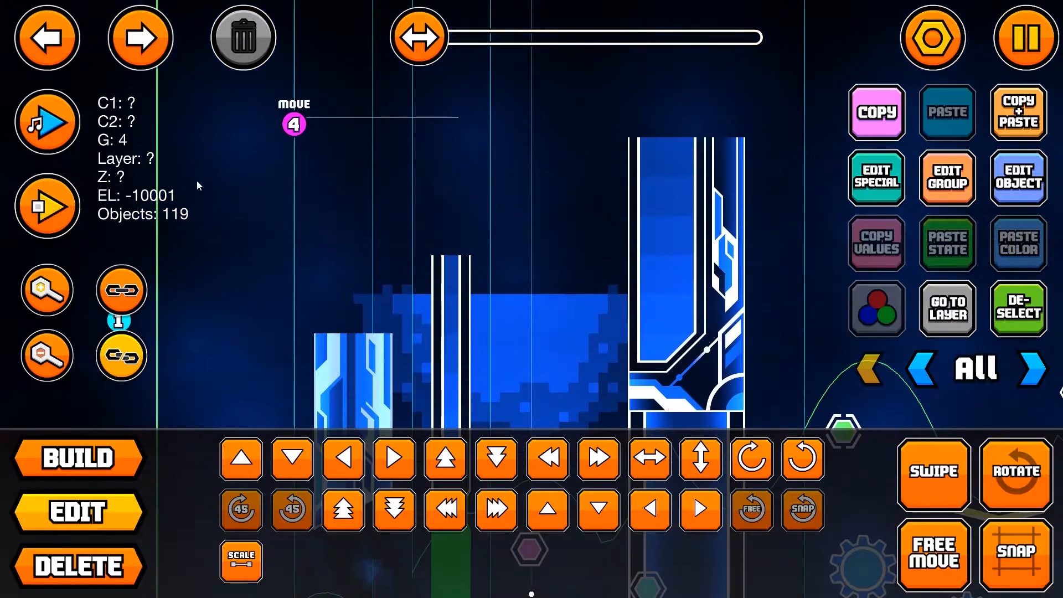
Step: Set the group 4 Move trigger's Move Y value to -30
{"action": "left_click", "coordinate": [294, 123]}
{"action": "left_click", "coordinate": [298, 129]}
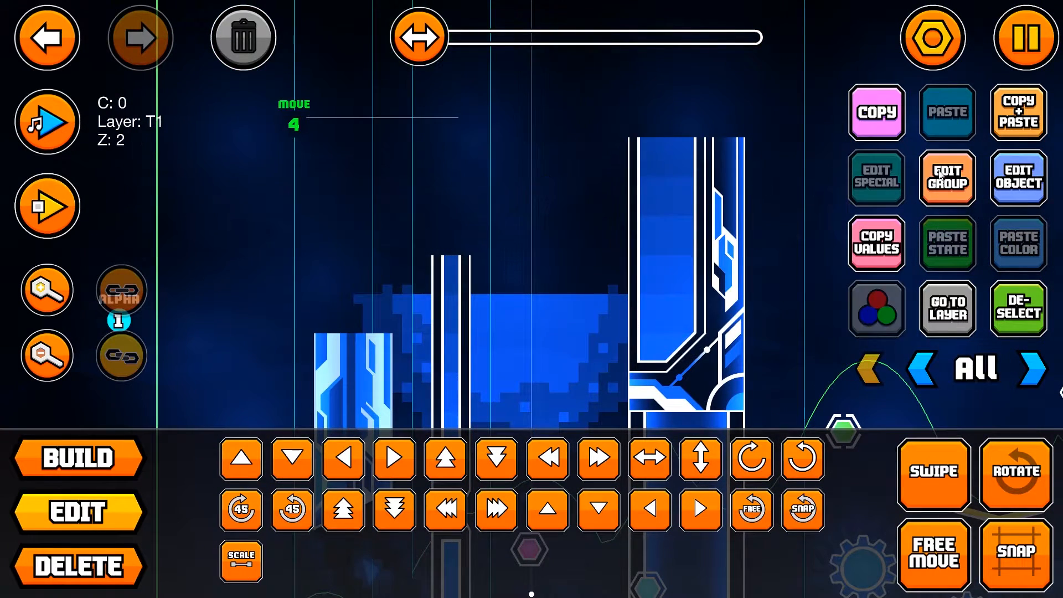
{"action": "left_click", "coordinate": [1019, 177]}
{"action": "left_click", "coordinate": [825, 116]}
{"action": "type", "text": "-30"}
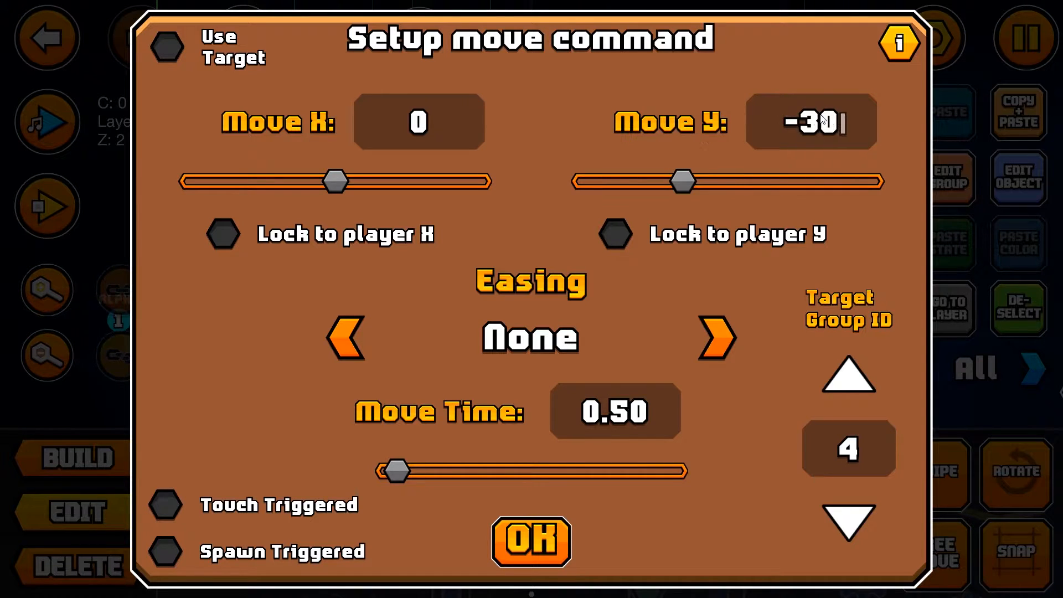
Step: Cycle through the group 4 Move trigger's easing options, including Elastic In, and apply the chosen easing
{"action": "left_click", "coordinate": [728, 338]}
{"action": "left_click", "coordinate": [729, 338]}
{"action": "left_click", "coordinate": [726, 335]}
{"action": "left_click", "coordinate": [727, 339]}
{"action": "left_click", "coordinate": [726, 339]}
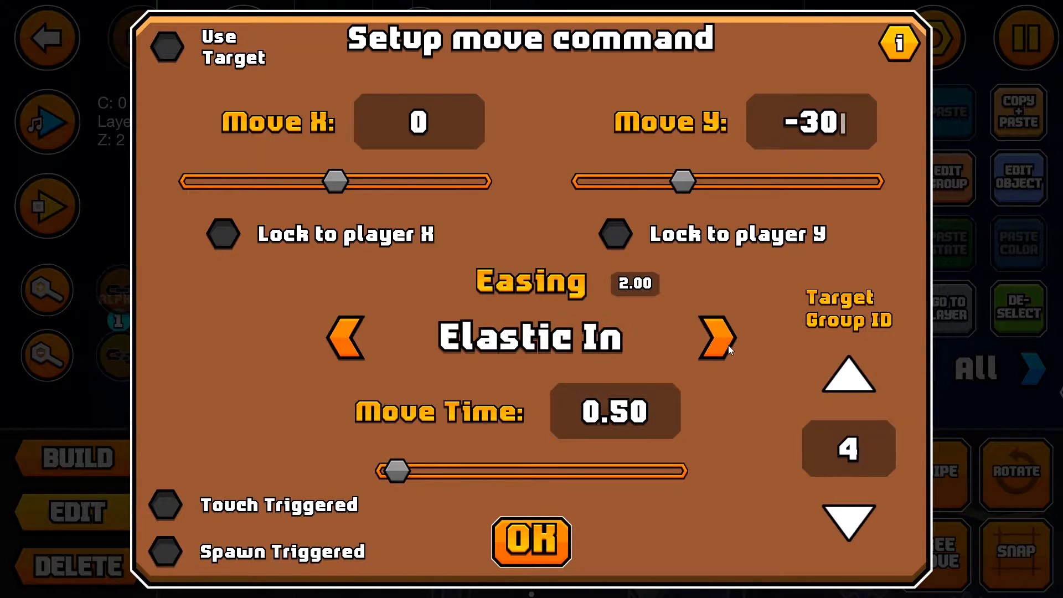
{"action": "left_click", "coordinate": [726, 341]}
{"action": "left_click", "coordinate": [1019, 177]}
{"action": "left_click", "coordinate": [349, 339]}
{"action": "left_click", "coordinate": [349, 339]}
{"action": "left_click", "coordinate": [531, 542]}
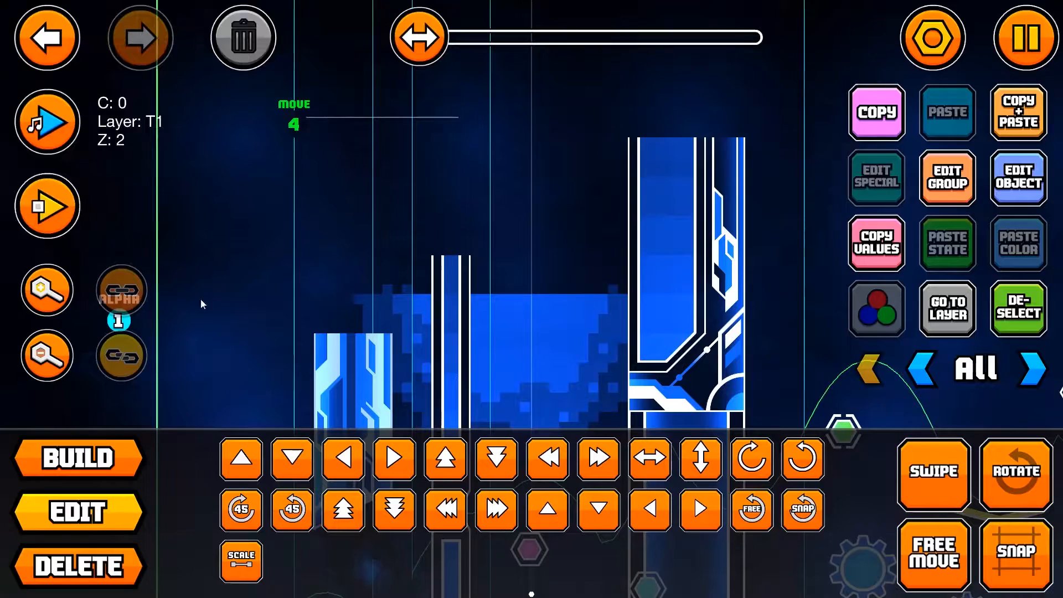
Step: Playtest the level to check the narrow pillar's lower half moving, and stop the playtest
{"action": "left_click", "coordinate": [52, 210]}
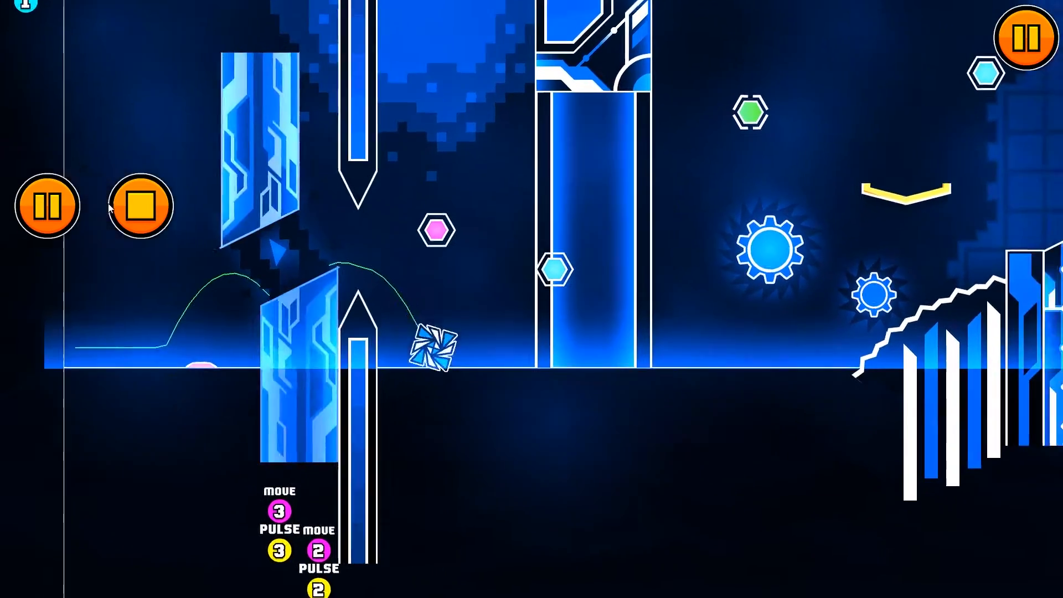
{"action": "left_click", "coordinate": [124, 210]}
{"action": "scroll", "coordinate": [102, 303], "scroll_direction": "up", "scroll_amount": 15}
Step: Reopen the group 4 Move trigger's setup and choose a different easing
{"action": "left_click", "coordinate": [299, 158]}
{"action": "left_click", "coordinate": [299, 158]}
{"action": "left_click", "coordinate": [294, 153]}
{"action": "left_click", "coordinate": [294, 153]}
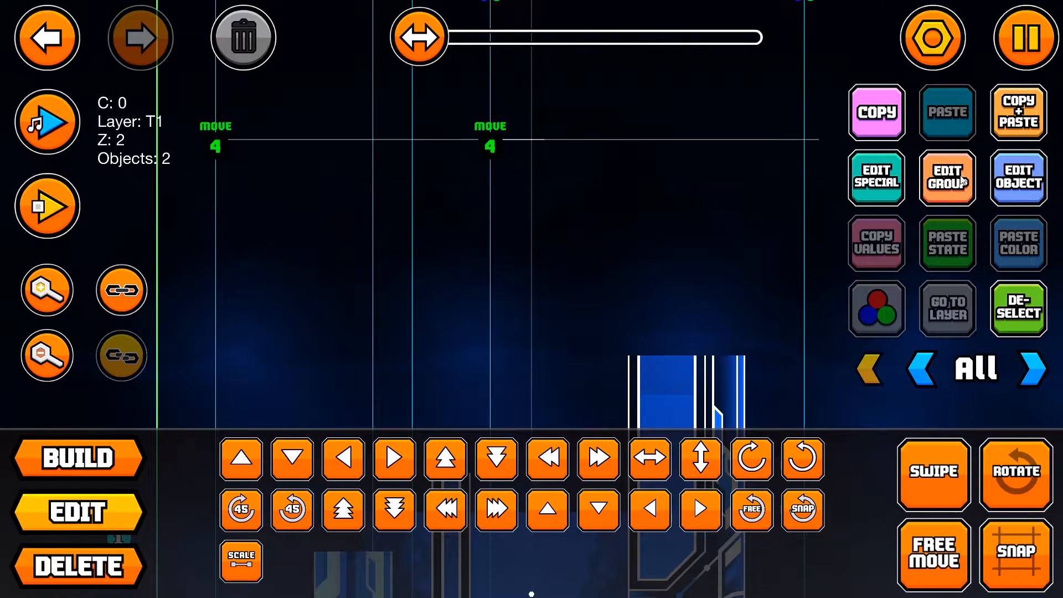
{"action": "left_click", "coordinate": [1011, 189]}
{"action": "left_click", "coordinate": [703, 324]}
{"action": "left_click", "coordinate": [703, 324]}
{"action": "left_click", "coordinate": [704, 325]}
{"action": "left_click", "coordinate": [703, 324]}
{"action": "left_click", "coordinate": [704, 324]}
{"action": "left_click", "coordinate": [703, 325]}
{"action": "left_click", "coordinate": [703, 327]}
{"action": "left_click", "coordinate": [348, 338]}
{"action": "left_click", "coordinate": [530, 541]}
Step: Playtest the level to check the narrow pillar's movement with the newly chosen easing
{"action": "left_click", "coordinate": [47, 206]}
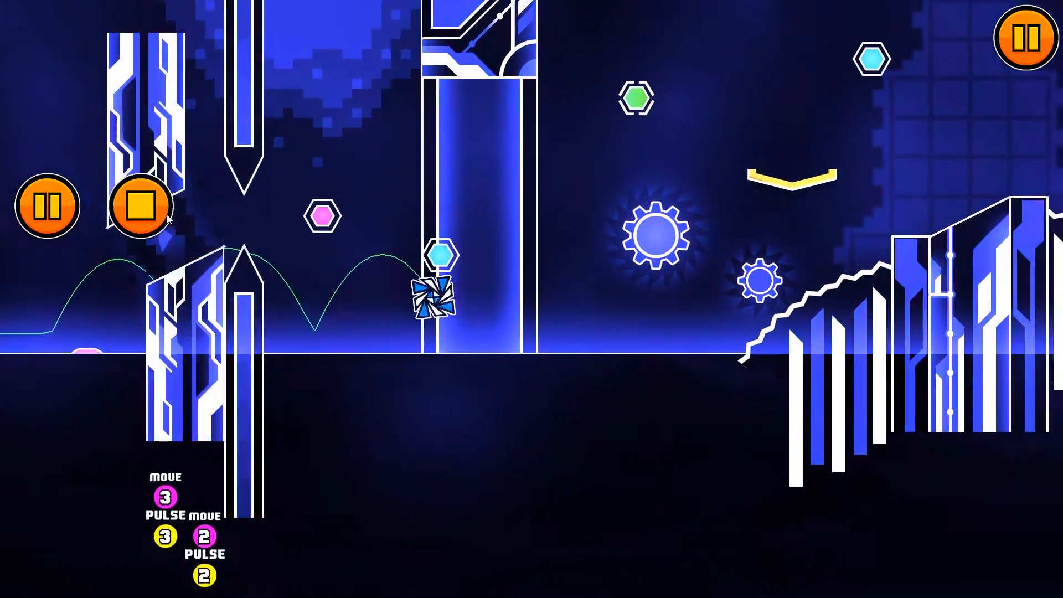
{"action": "left_click", "coordinate": [140, 206]}
{"action": "left_click", "coordinate": [48, 202]}
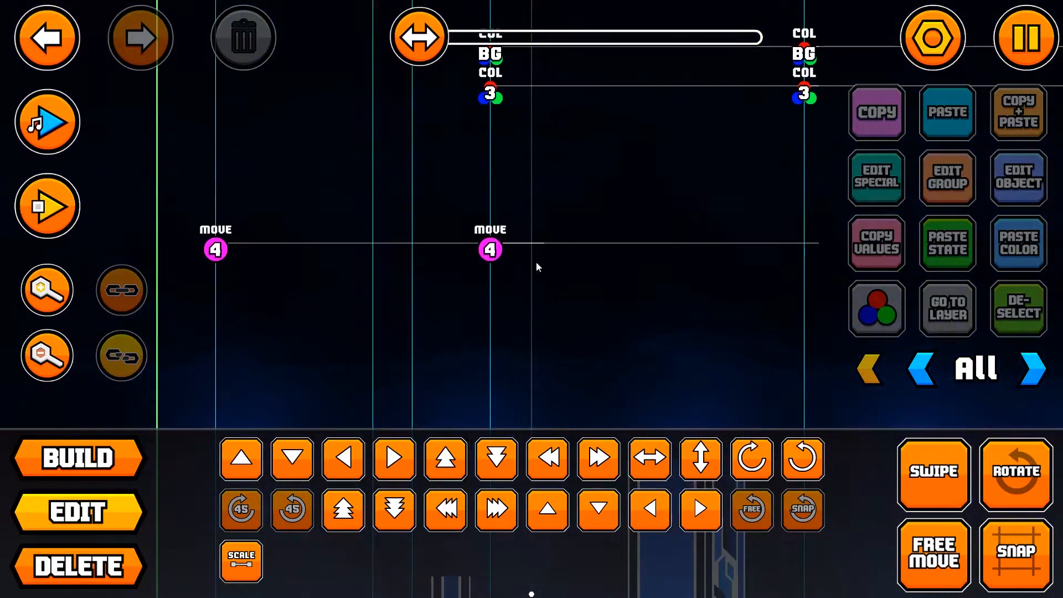
Step: Playtest the level twice to check the pillar moving with both group 4 Move triggers
{"action": "left_click", "coordinate": [47, 206]}
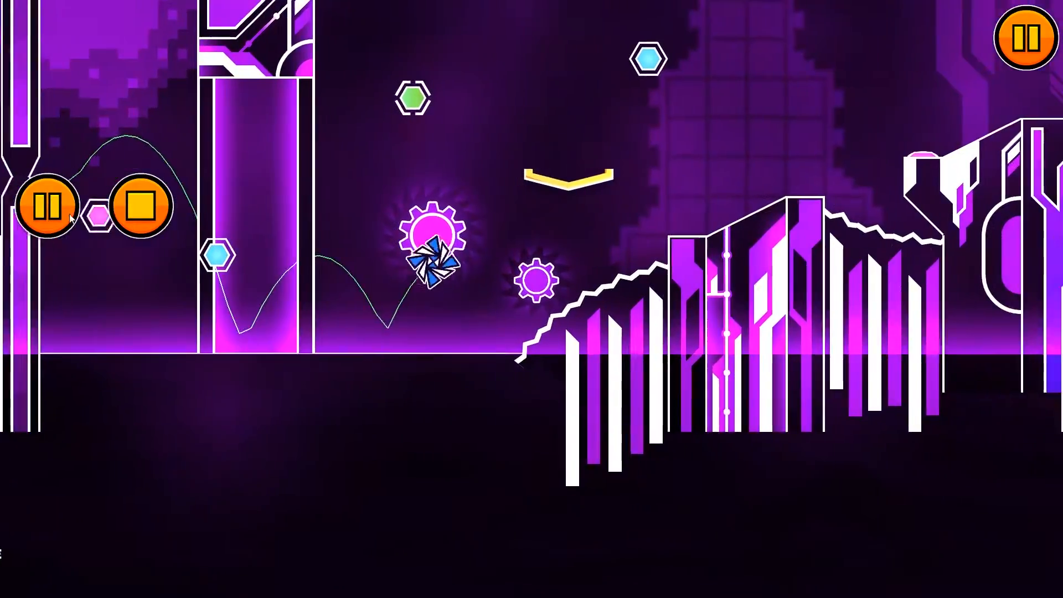
{"action": "left_click", "coordinate": [140, 206]}
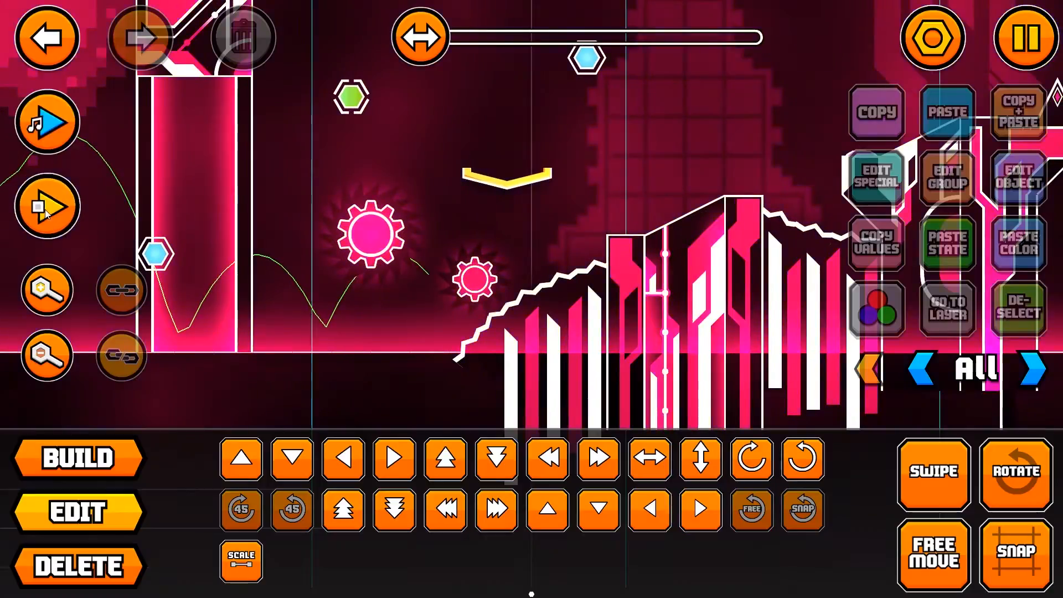
{"action": "left_click", "coordinate": [48, 206]}
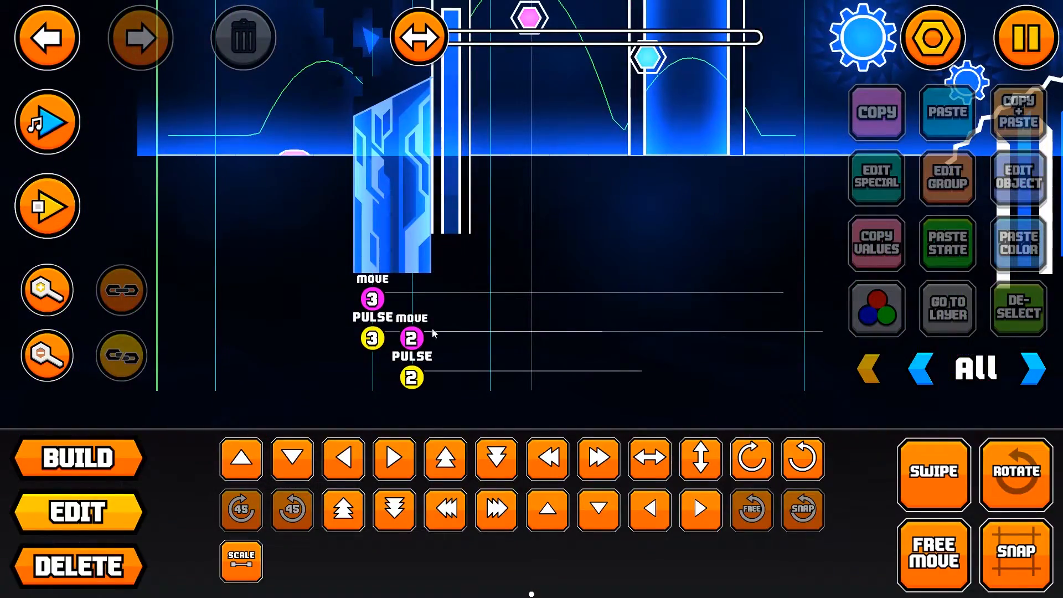
Step: Shift the group 2 Move and Pulse triggers one grid unit to the right and playtest the level
{"action": "left_click", "coordinate": [417, 335]}
{"action": "left_click", "coordinate": [414, 377], "text": "shift"}
{"action": "key", "text": "d"}
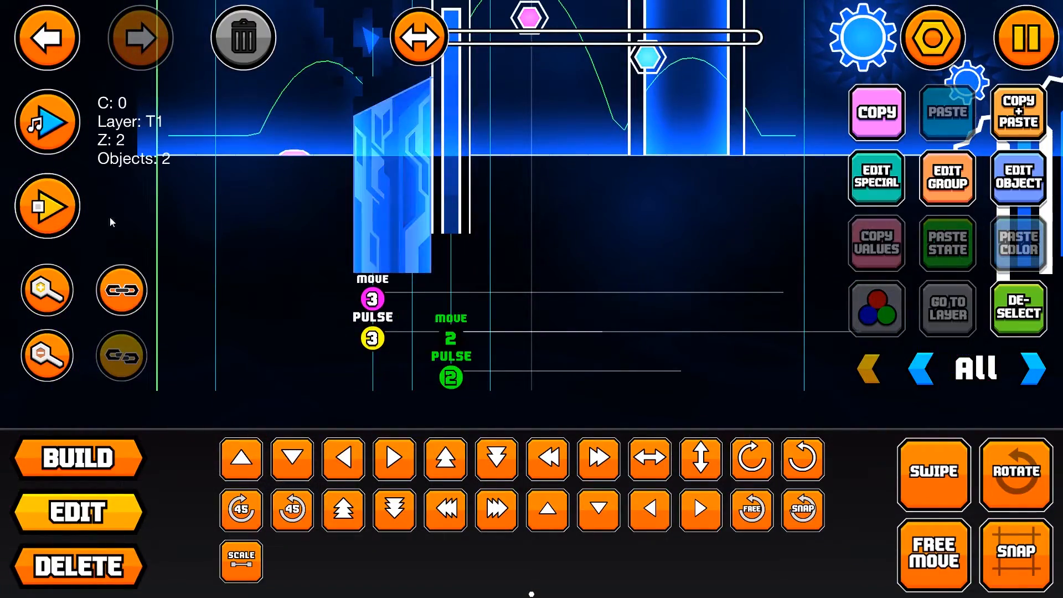
{"action": "left_click", "coordinate": [51, 208]}
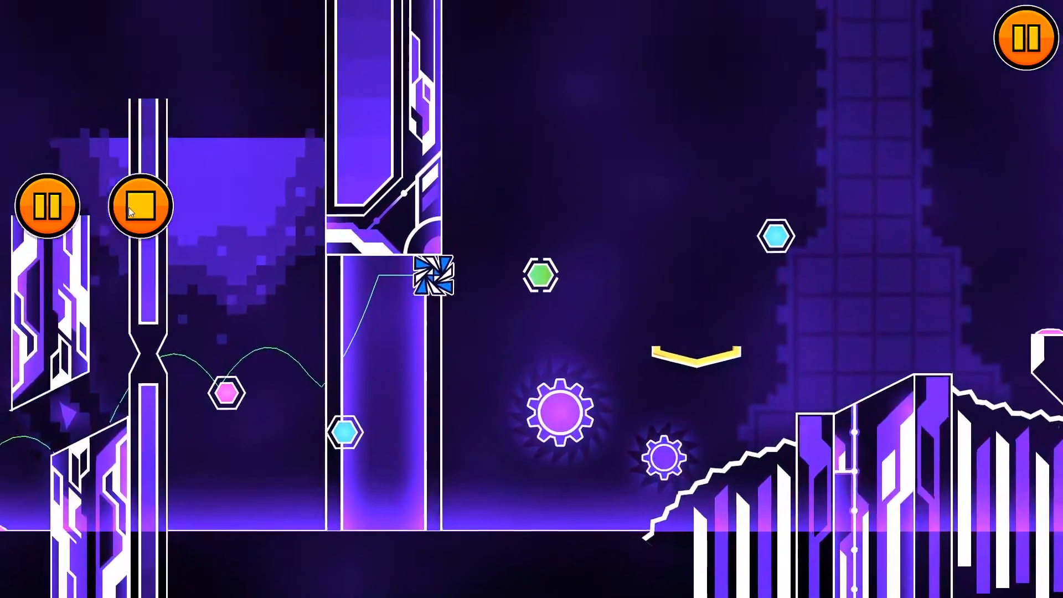
{"action": "left_click", "coordinate": [141, 206]}
Step: Shift the second group 4 Move trigger about three grid units to the left and playtest the level
{"action": "left_click", "coordinate": [403, 211]}
{"action": "left_click", "coordinate": [412, 204]}
{"action": "key", "text": "a"}
{"action": "left_click", "coordinate": [67, 226]}
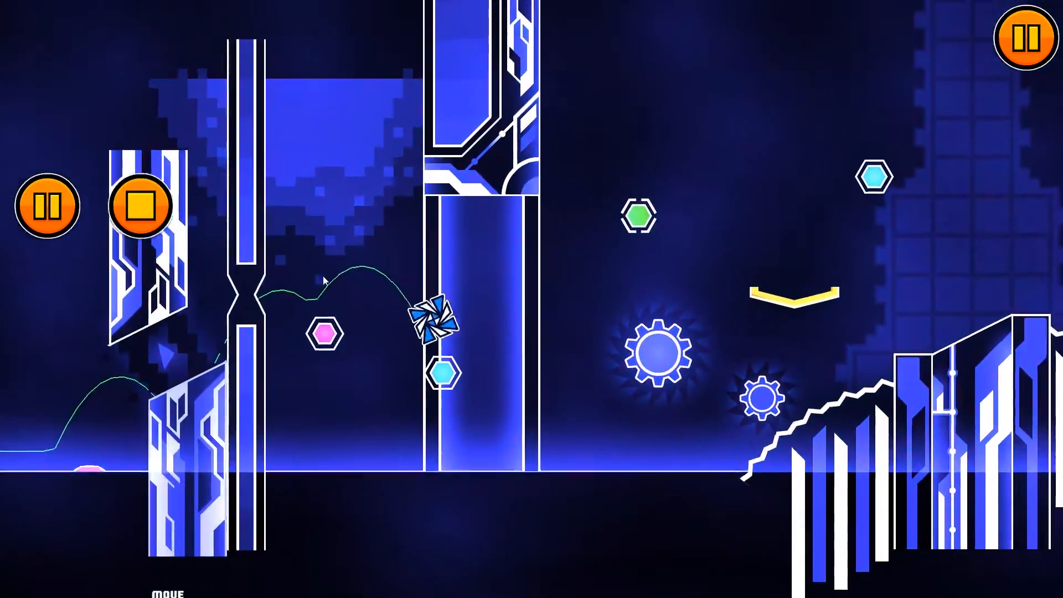
{"action": "left_click", "coordinate": [141, 206]}
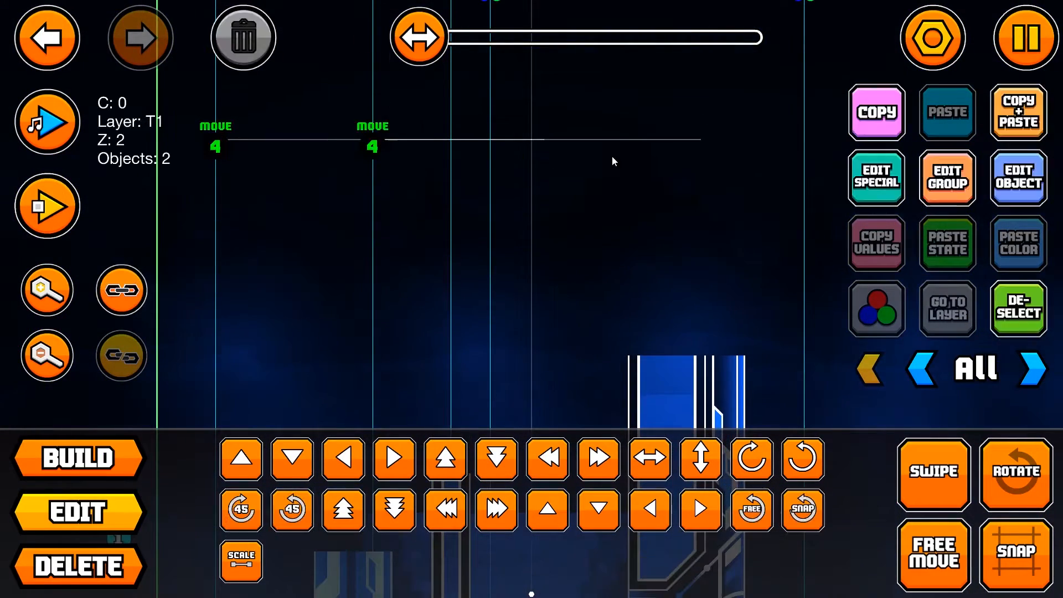
Step: Duplicate the two group 4 Move triggers above the originals and set the copies' target group ID to 5
{"action": "left_click", "coordinate": [1008, 173]}
{"action": "left_click", "coordinate": [541, 549]}
{"action": "left_click", "coordinate": [1000, 305]}
Step: Set Move Y to 30 for the first group 5 Move trigger and to a negative value for the second
{"action": "left_click", "coordinate": [221, 108]}
{"action": "left_click", "coordinate": [1014, 176]}
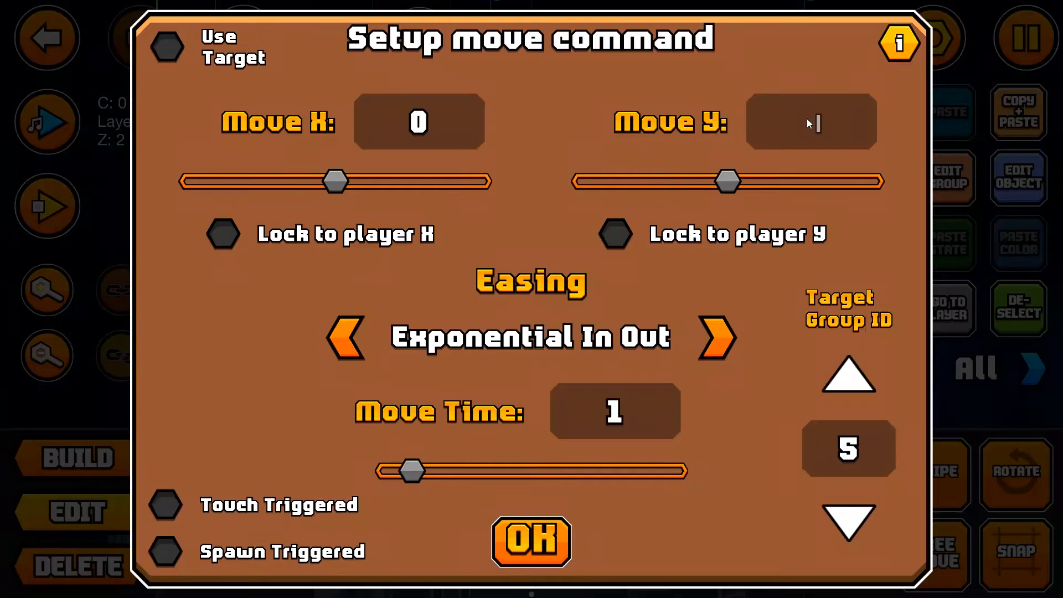
{"action": "type", "text": "30"}
{"action": "left_click", "coordinate": [531, 541]}
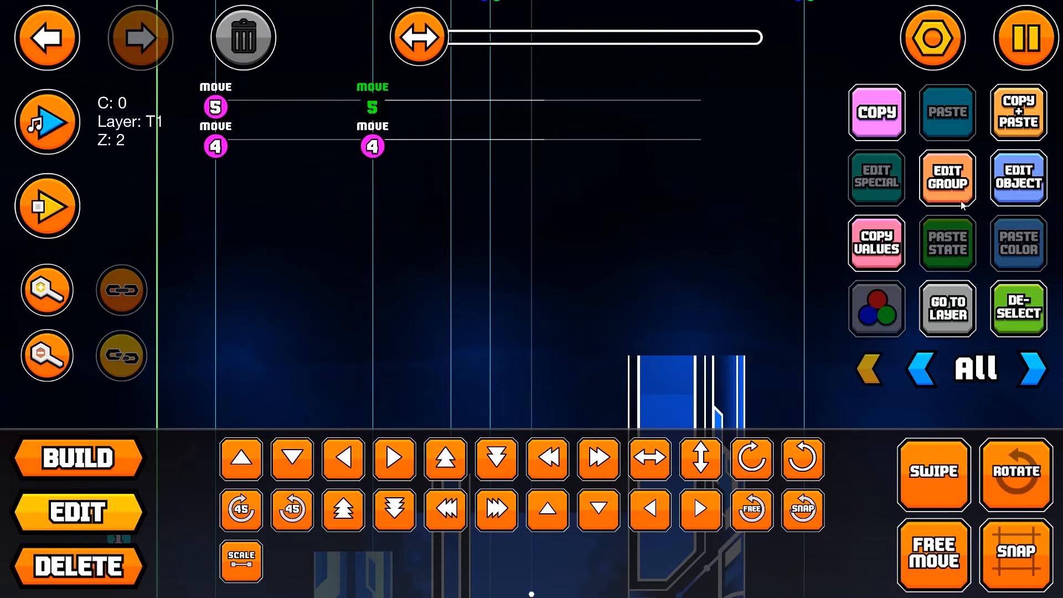
{"action": "left_click", "coordinate": [1017, 177]}
{"action": "left_click", "coordinate": [807, 123]}
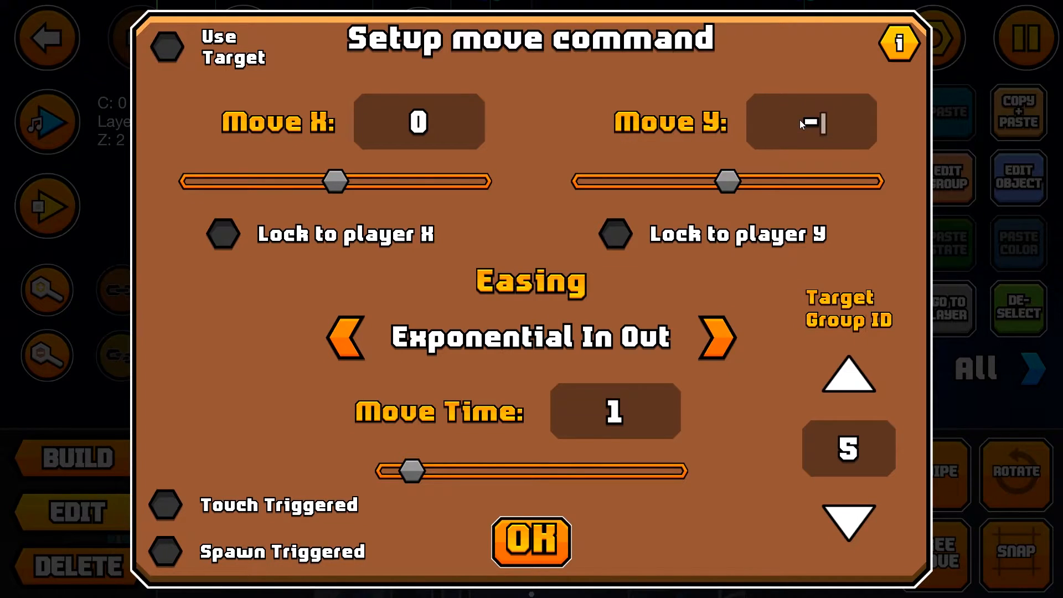
{"action": "left_click", "coordinate": [495, 537]}
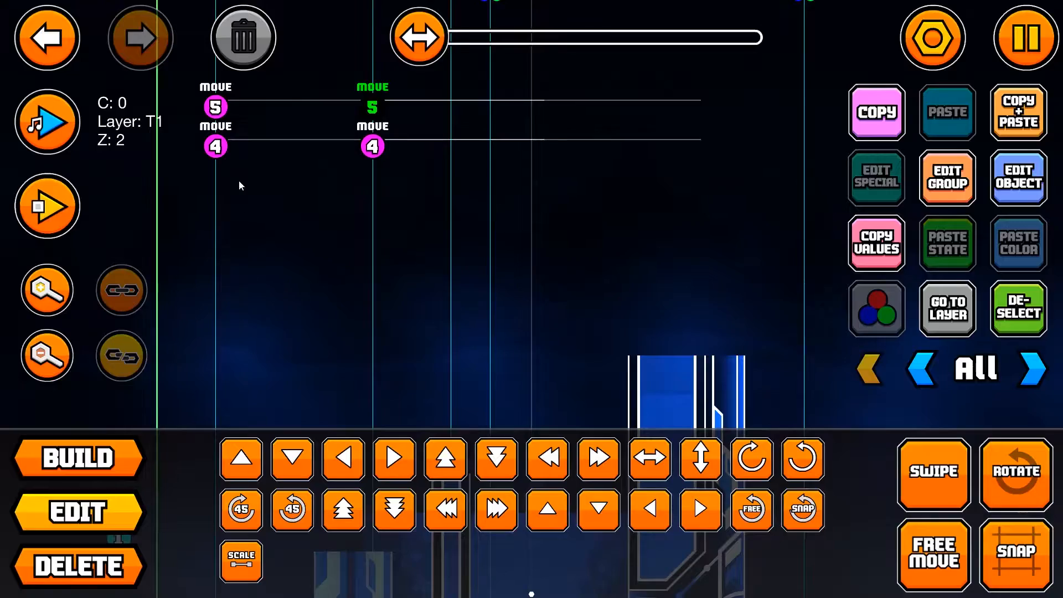
Step: Playtest the level to check both halves of the narrow pillar moving, and stop the playtest
{"action": "left_click", "coordinate": [55, 228]}
{"action": "left_click", "coordinate": [510, 270]}
{"action": "left_click", "coordinate": [514, 274]}
{"action": "left_click", "coordinate": [513, 274]}
{"action": "left_click", "coordinate": [161, 217]}
Step: Swipe-select the four Move triggers of groups 4 and 5
{"action": "left_click_drag", "start_coordinate": [159, 221], "coordinate": [494, 398]}
{"action": "scroll", "coordinate": [506, 333], "scroll_direction": "up", "scroll_amount": 11}
{"action": "left_click_drag", "start_coordinate": [215, 135], "coordinate": [388, 219], "text": "shift"}
{"action": "scroll", "coordinate": [617, 285], "scroll_direction": "down", "scroll_amount": 10}
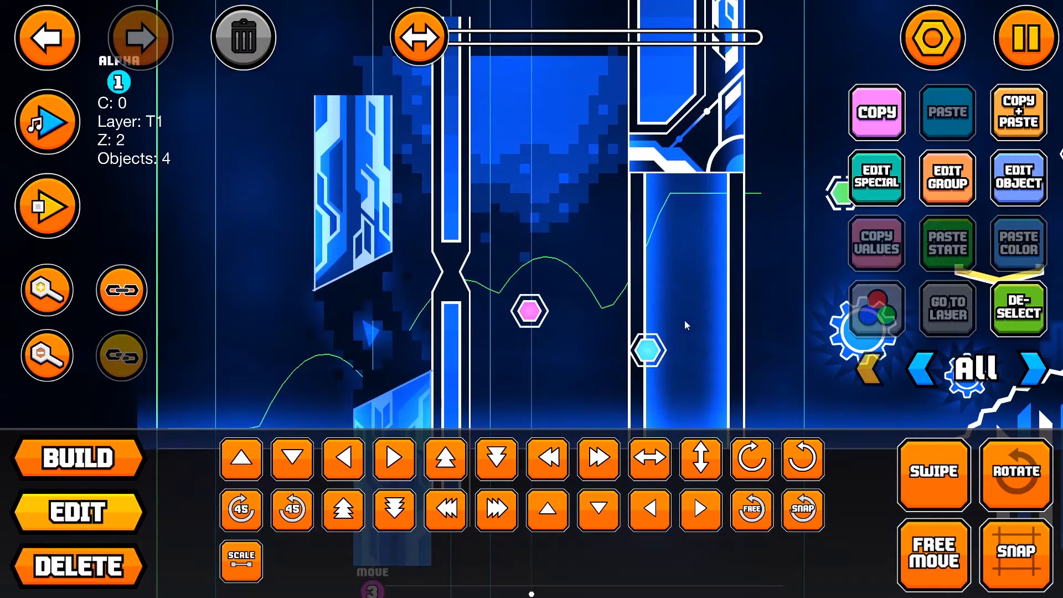
Step: Add the upper and lower halves of the narrow pillar to the selected Move triggers, undoing any wrong selections
{"action": "left_click", "coordinate": [443, 262], "text": "shift"}
{"action": "left_click", "coordinate": [441, 294], "text": "shift"}
{"action": "left_click", "coordinate": [66, 34]}
{"action": "scroll", "coordinate": [297, 277], "scroll_direction": "down", "scroll_amount": 7}
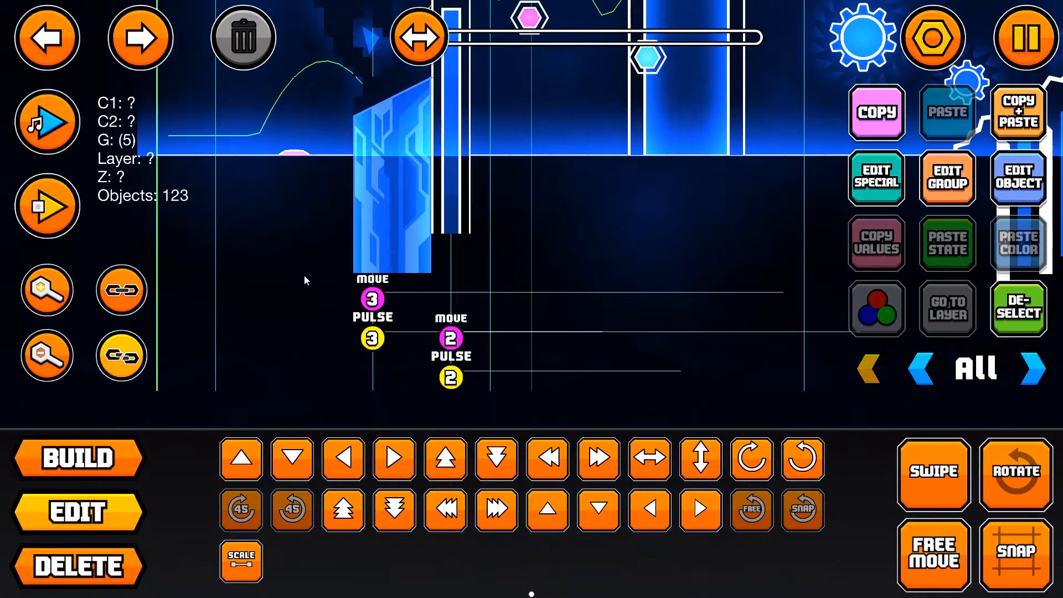
{"action": "scroll", "coordinate": [464, 207], "scroll_direction": "up", "scroll_amount": 9}
{"action": "left_click", "coordinate": [370, 219], "text": "shift"}
{"action": "left_click", "coordinate": [38, 23]}
{"action": "scroll", "coordinate": [386, 211], "scroll_direction": "down", "scroll_amount": 5}
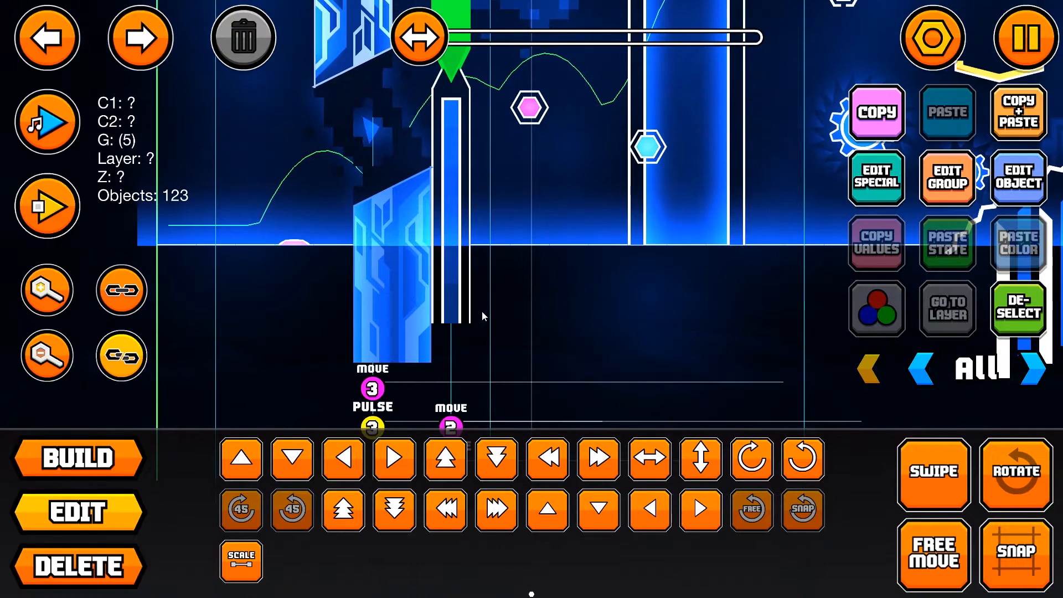
{"action": "left_click", "coordinate": [459, 296], "text": "shift"}
{"action": "scroll", "coordinate": [579, 330], "scroll_direction": "up", "scroll_amount": 1}
{"action": "scroll", "coordinate": [579, 330], "scroll_direction": "up", "scroll_amount": 3}
Step: Duplicate the narrow pillar with its Move triggers one grid unit to the right, slightly lower, and assign new groups with Build Helper
{"action": "left_click", "coordinate": [996, 117]}
{"action": "key", "text": "d"}
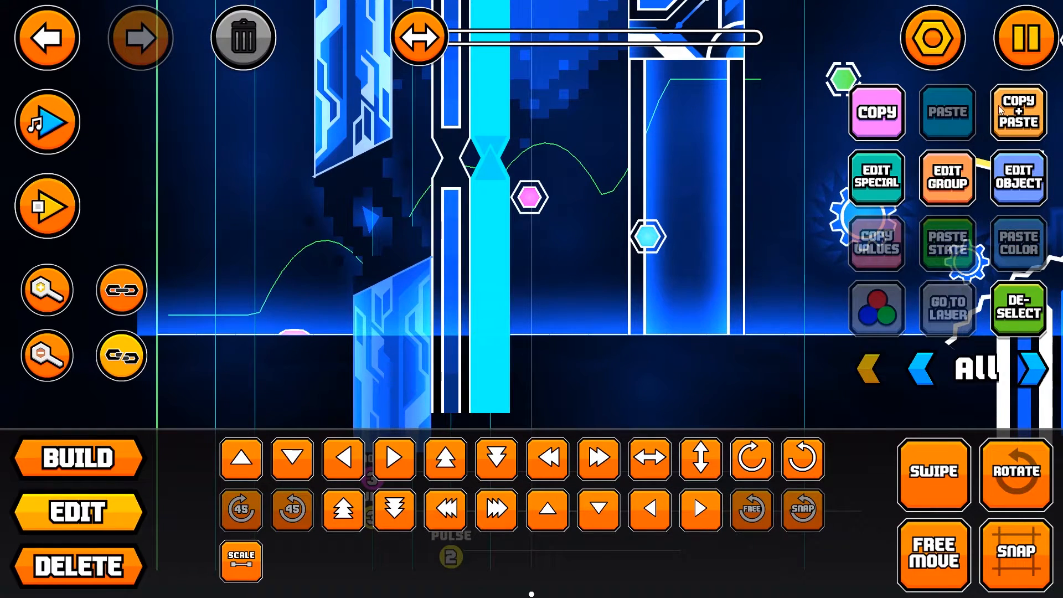
{"action": "left_click", "coordinate": [1017, 56]}
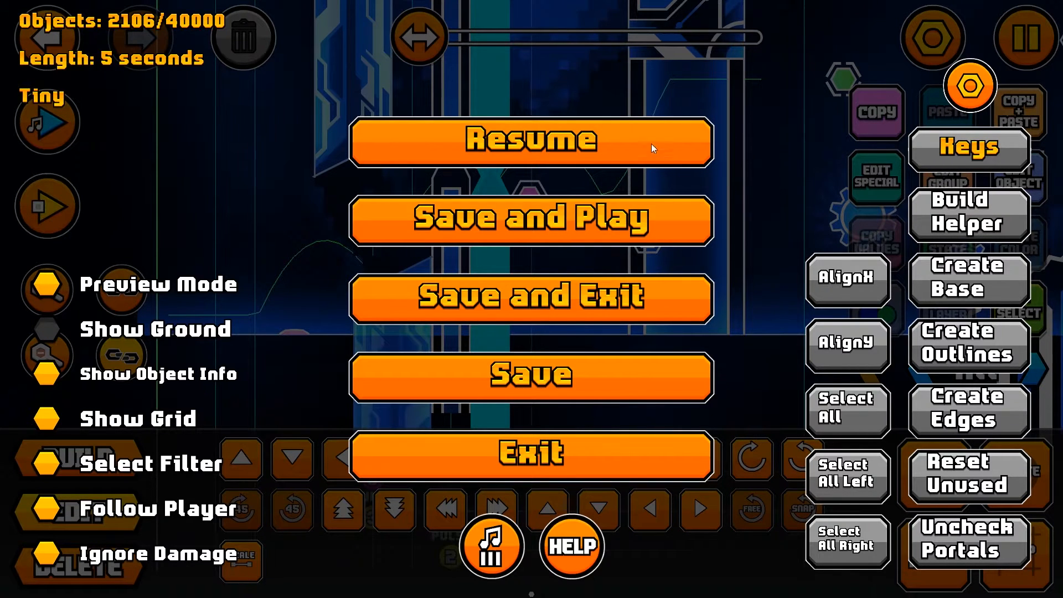
{"action": "left_click", "coordinate": [609, 142]}
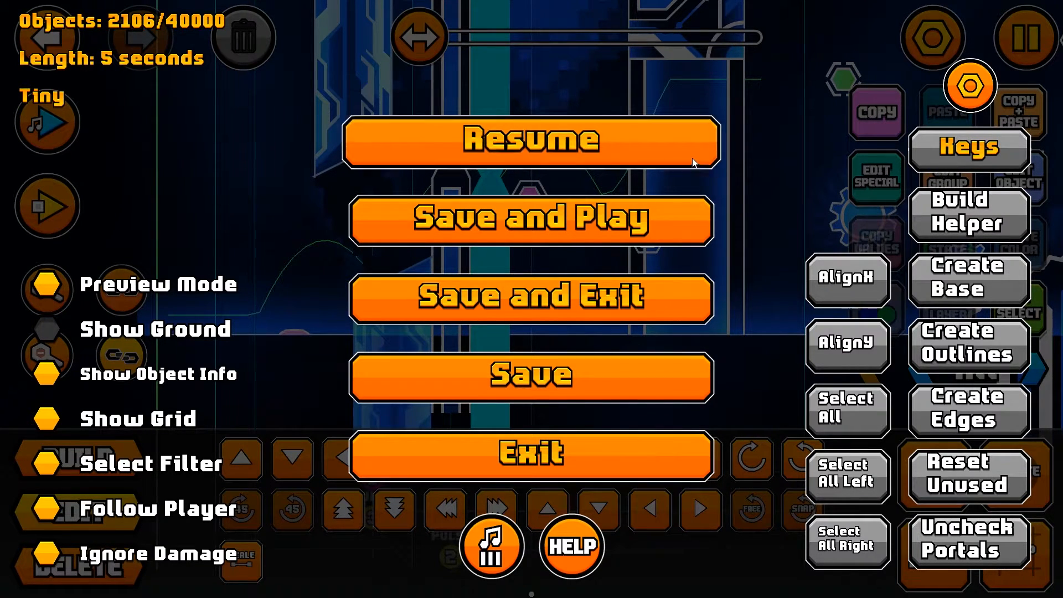
{"action": "scroll", "coordinate": [507, 280], "scroll_direction": "up", "scroll_amount": 5}
{"action": "scroll", "coordinate": [472, 304], "scroll_direction": "up", "scroll_amount": 5}
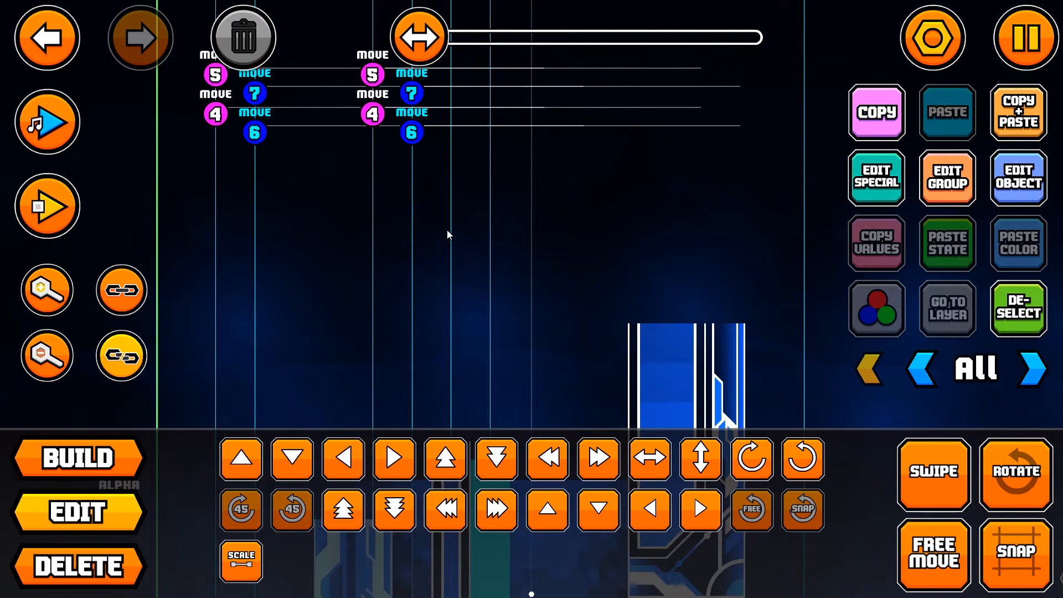
{"action": "scroll", "coordinate": [423, 104], "scroll_direction": "up", "scroll_amount": 8}
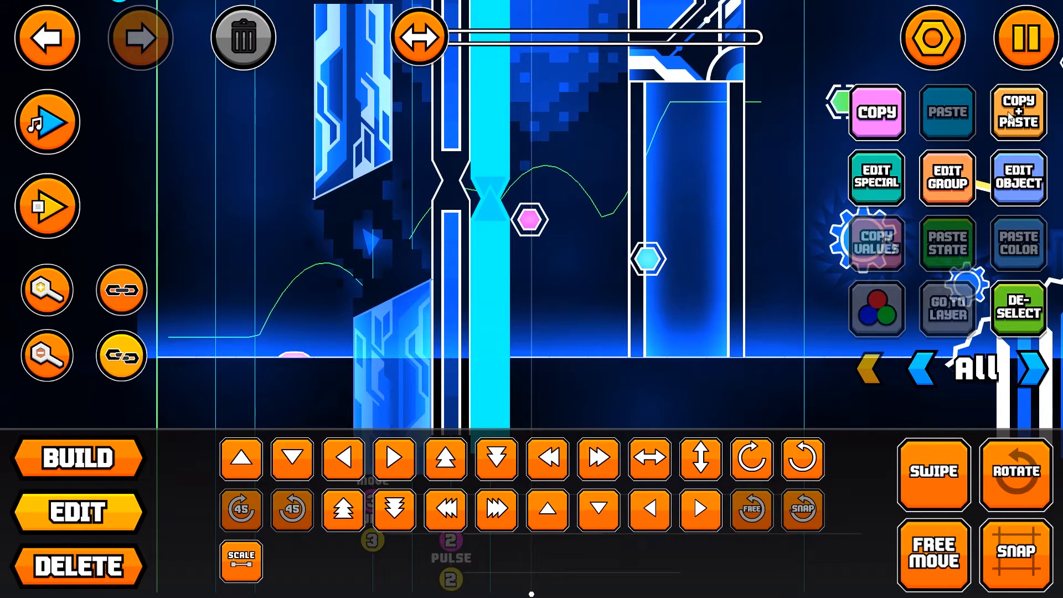
Step: Add a third narrow pillar with its Move triggers beside the second, slightly higher, and regroup it with Build Helper
{"action": "left_click", "coordinate": [1009, 117]}
{"action": "key", "text": "d"}
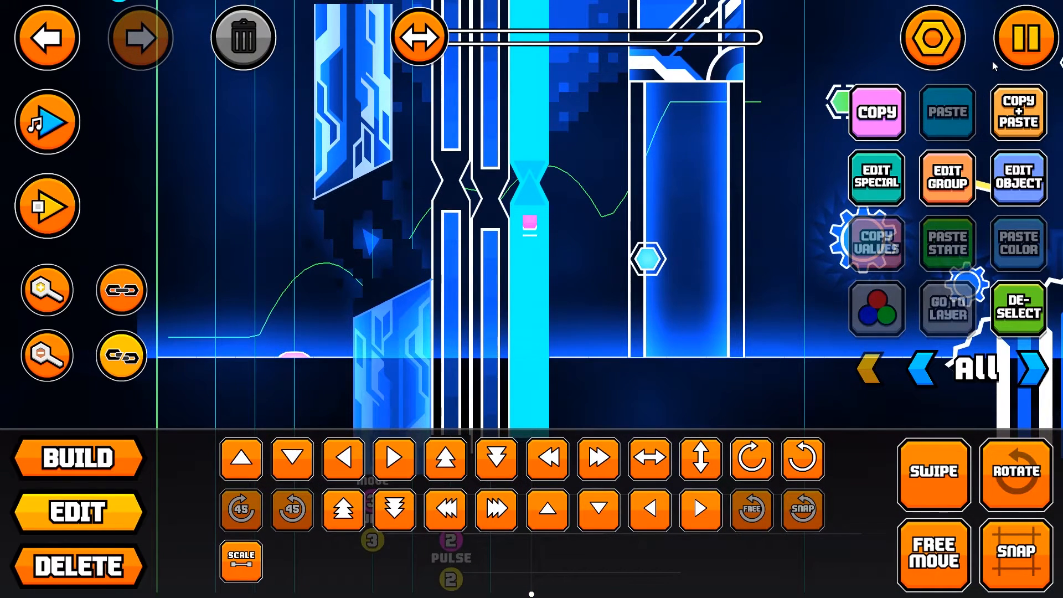
{"action": "left_click", "coordinate": [1031, 39]}
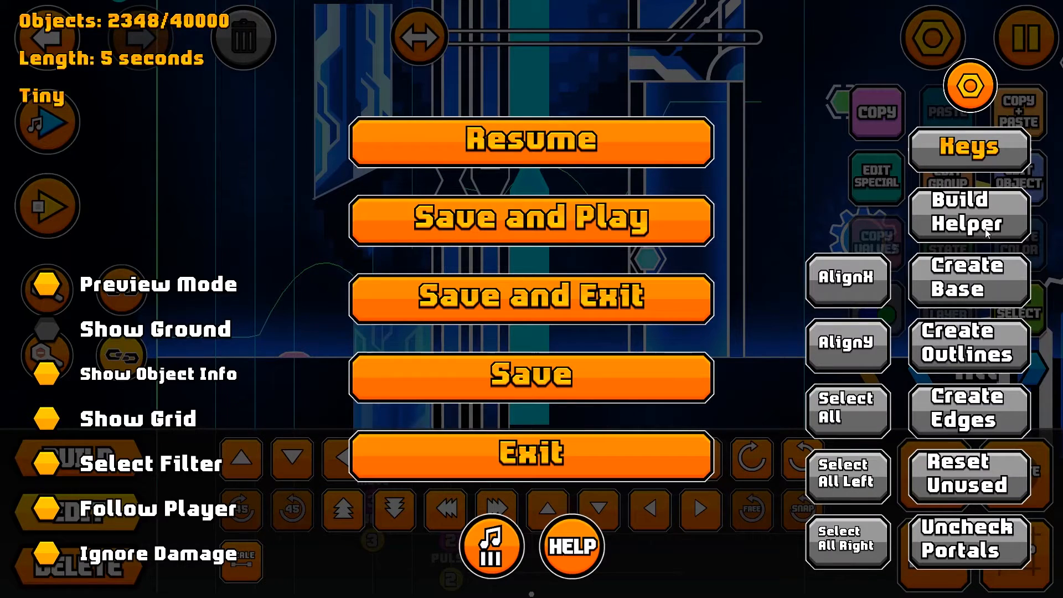
{"action": "left_click", "coordinate": [612, 147]}
Step: Add a fourth narrow pillar with its Move triggers to the right of the third and regroup it with Build Helper
{"action": "left_click", "coordinate": [1024, 103]}
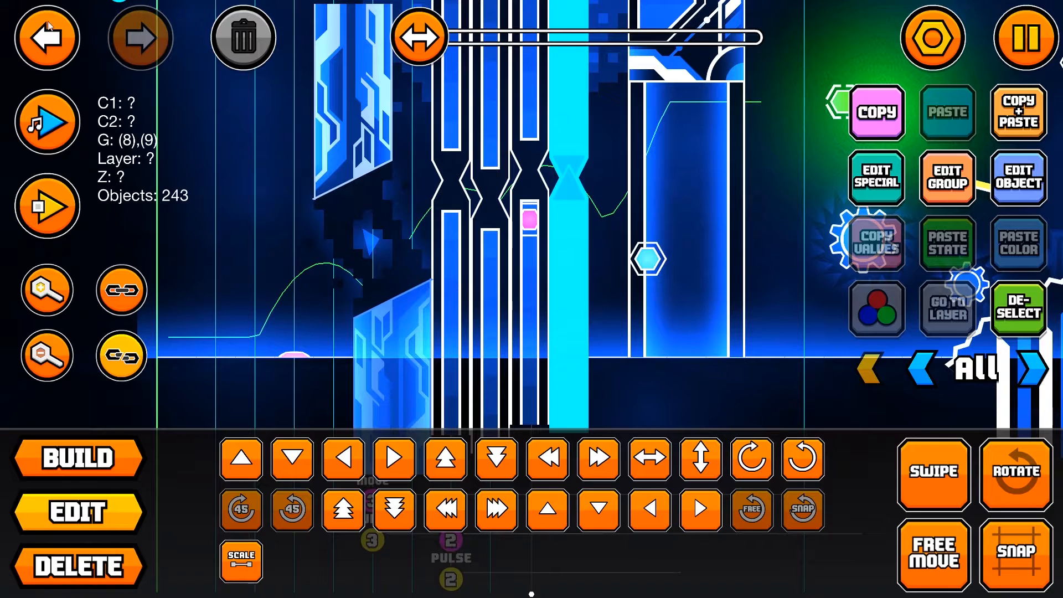
{"action": "left_click", "coordinate": [55, 25]}
{"action": "left_click", "coordinate": [1026, 38]}
{"action": "left_click", "coordinate": [608, 138]}
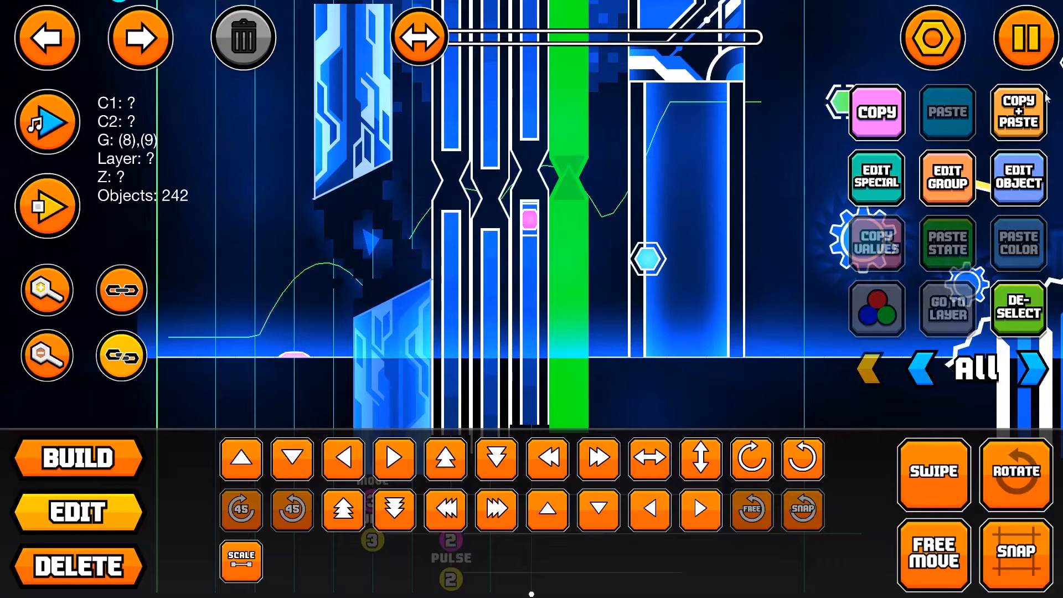
Step: Add a fifth narrow pillar with its triggers beside the large pillar, regroup it with Build Helper, and deselect it
{"action": "left_click", "coordinate": [1024, 105]}
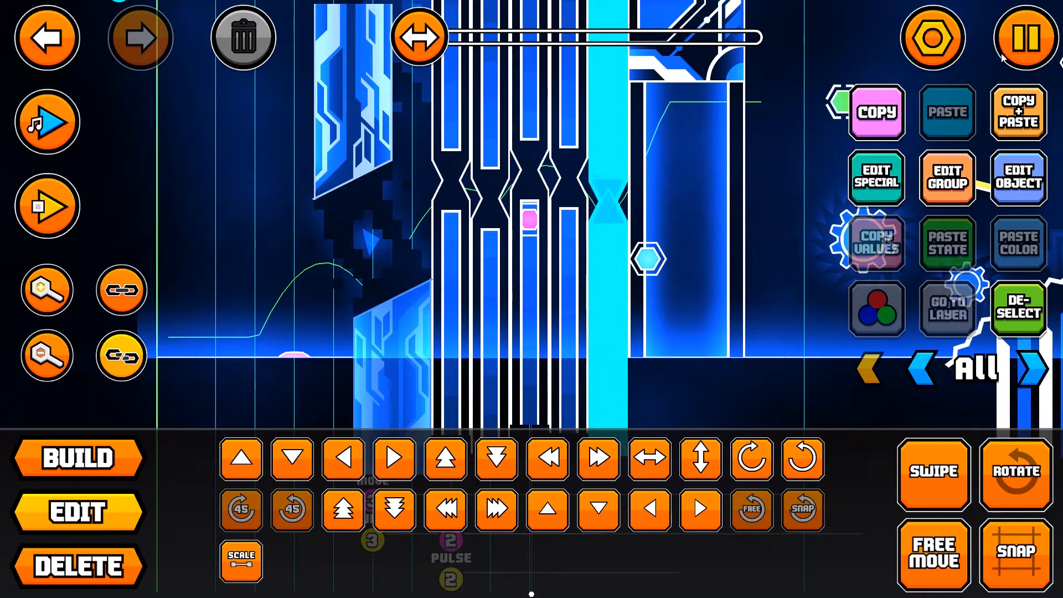
{"action": "left_click", "coordinate": [1017, 27]}
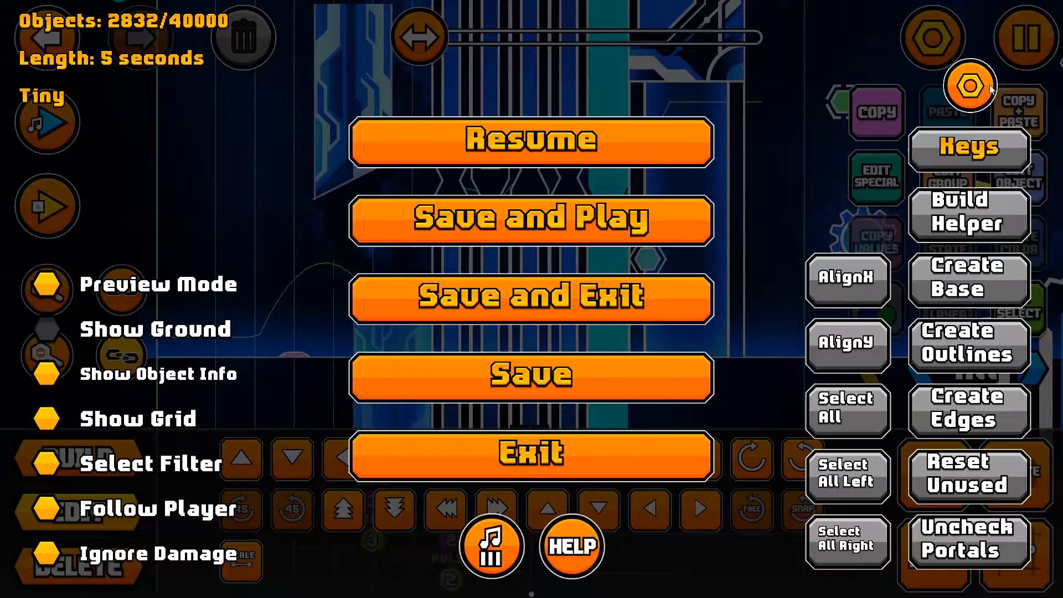
{"action": "left_click", "coordinate": [926, 210]}
{"action": "left_click", "coordinate": [1016, 308]}
{"action": "scroll", "coordinate": [781, 299], "scroll_direction": "up", "scroll_amount": 5}
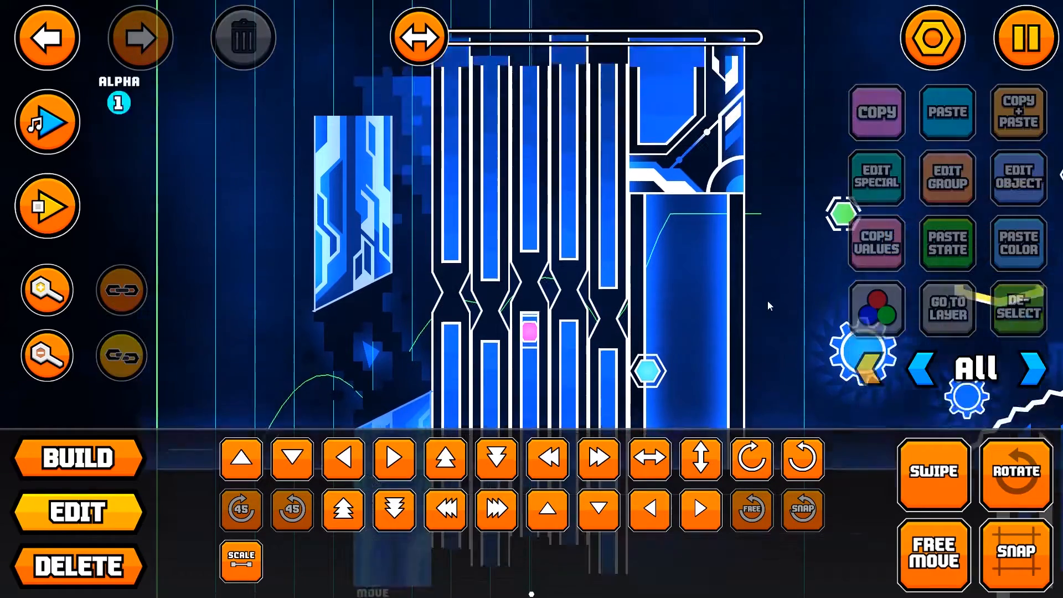
Step: Select the upper half of the first narrow pillar together with its group 5 Move trigger
{"action": "left_click", "coordinate": [623, 259]}
{"action": "scroll", "coordinate": [623, 258], "scroll_direction": "down", "scroll_amount": 3}
{"action": "left_click", "coordinate": [447, 203]}
{"action": "left_click", "coordinate": [447, 202]}
{"action": "left_click", "coordinate": [448, 202]}
{"action": "left_click", "coordinate": [450, 202]}
{"action": "left_click", "coordinate": [450, 201]}
{"action": "left_click", "coordinate": [52, 43]}
{"action": "scroll", "coordinate": [306, 233], "scroll_direction": "up", "scroll_amount": 6}
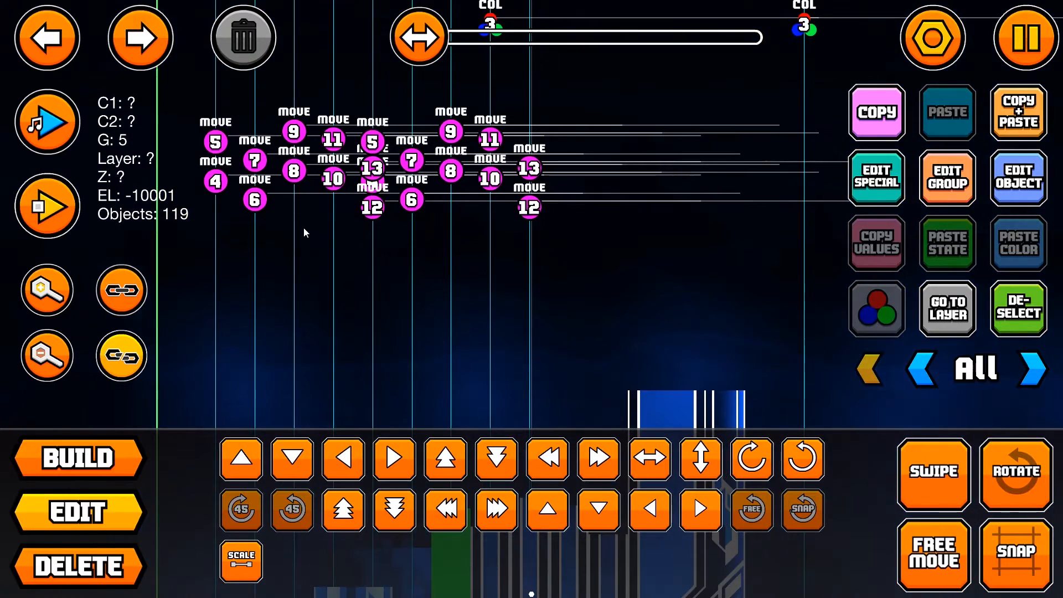
{"action": "left_click", "coordinate": [215, 153], "text": "shift"}
{"action": "scroll", "coordinate": [214, 155], "scroll_direction": "down", "scroll_amount": 9}
Step: Duplicate the upper pillar half and its Move trigger one grid unit to the left and regroup the copy with Build Helper
{"action": "left_click", "coordinate": [1018, 120]}
{"action": "key", "text": "a"}
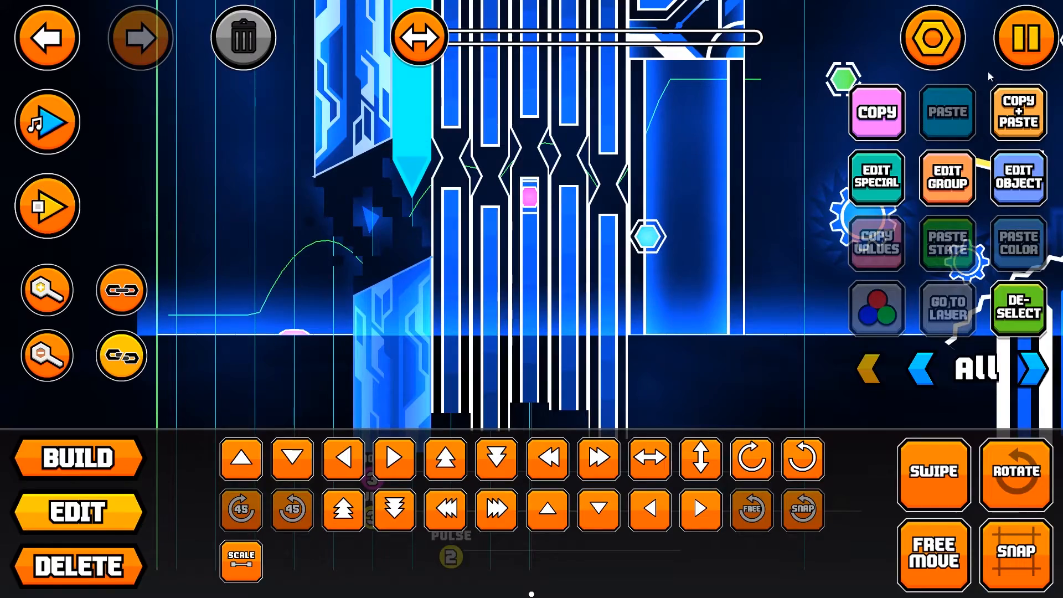
{"action": "key", "text": "Escape"}
{"action": "left_click", "coordinate": [558, 147]}
Step: Playtest the row of narrow pillars in the editor and stop the playtest
{"action": "left_click", "coordinate": [64, 223]}
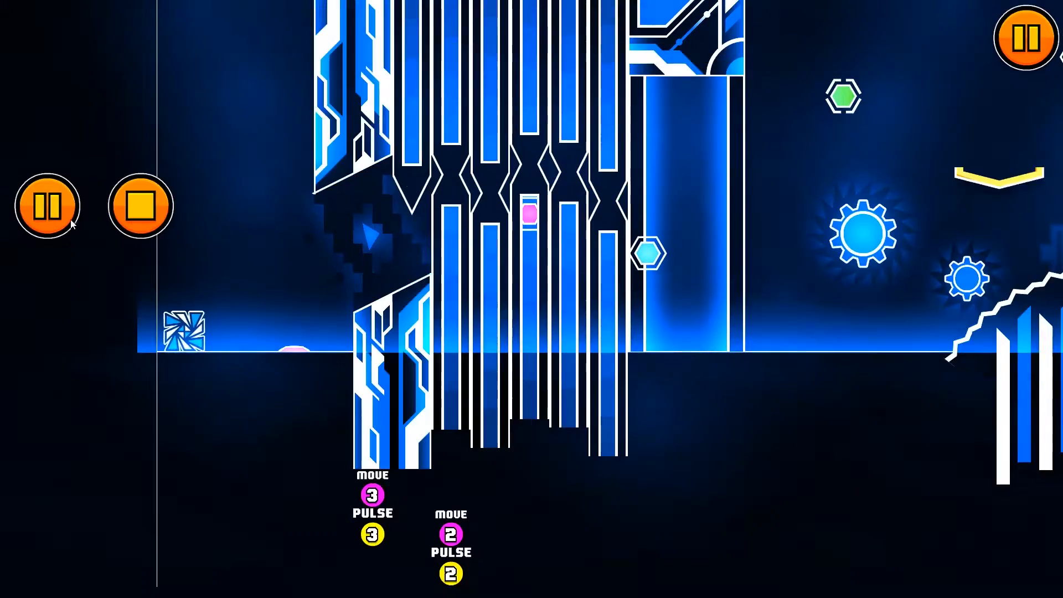
{"action": "left_click", "coordinate": [543, 220]}
{"action": "left_click", "coordinate": [541, 222]}
{"action": "left_click", "coordinate": [525, 229]}
{"action": "left_click", "coordinate": [503, 242]}
{"action": "left_click", "coordinate": [465, 260]}
{"action": "left_click", "coordinate": [141, 207]}
Step: Save and play the level from the beginning to check the moving pillars, and return to the editor
{"action": "left_click", "coordinate": [1025, 40]}
{"action": "left_click", "coordinate": [655, 209]}
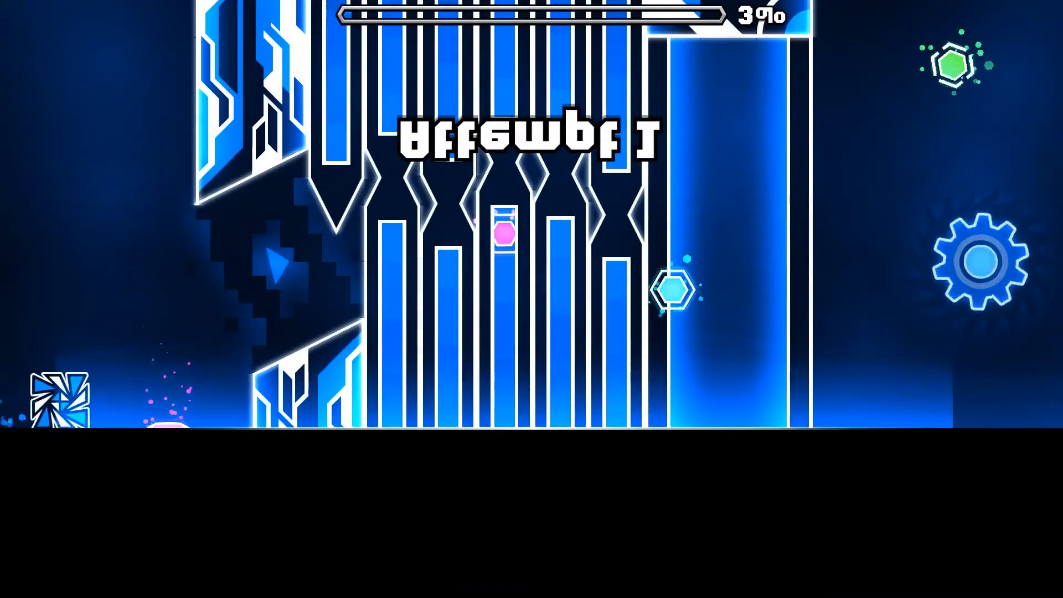
{"action": "key", "text": "space"}
{"action": "key", "text": "space"}
{"action": "key", "text": "space"}
{"action": "key", "text": "space"}
{"action": "key", "text": "space"}
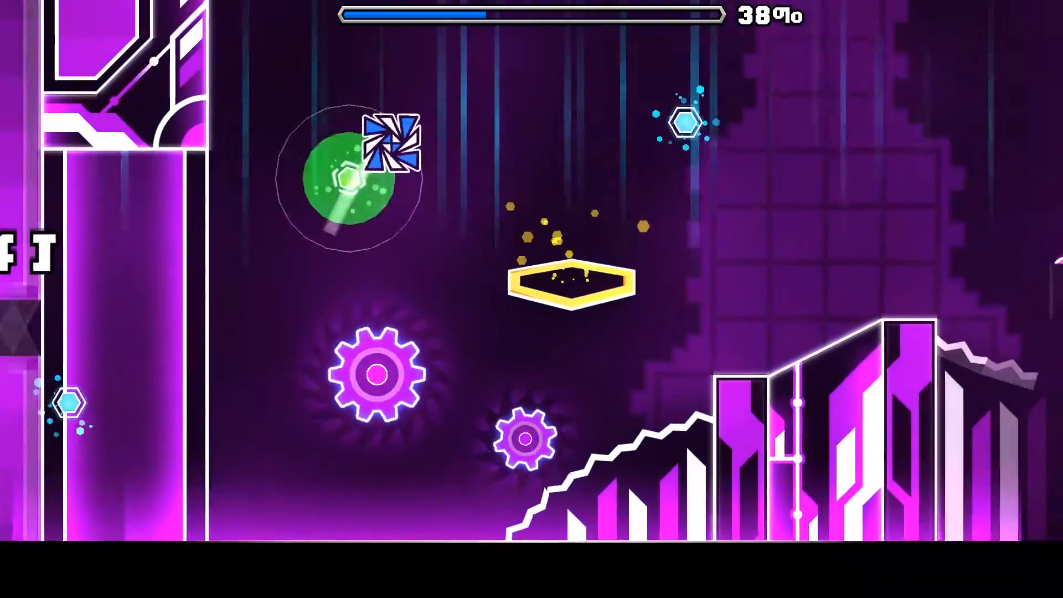
{"action": "key", "text": "Escape"}
{"action": "left_click", "coordinate": [249, 333]}
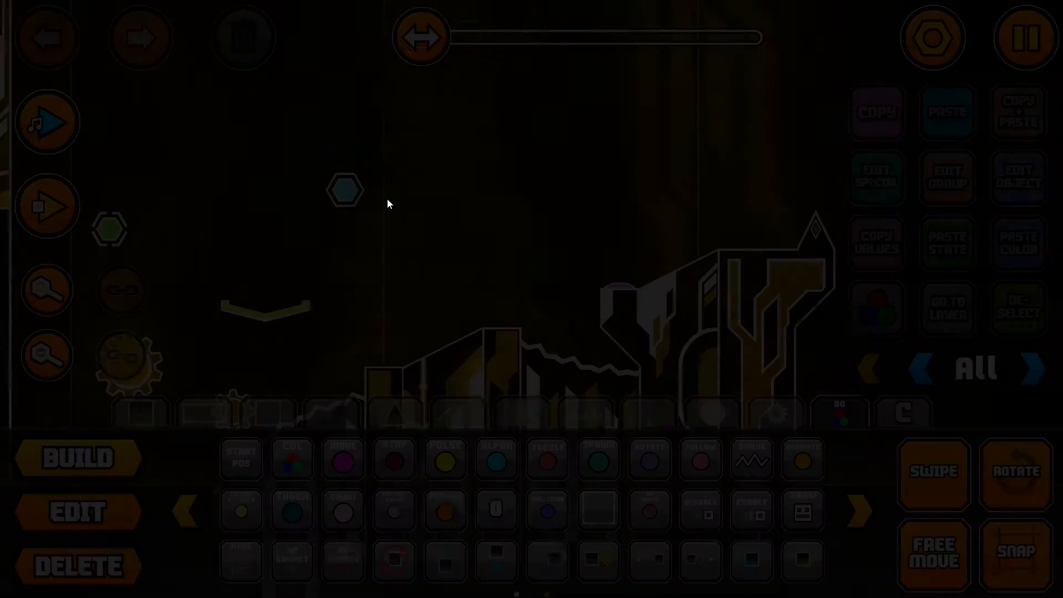
Step: Delete the group 14 Move trigger near the start of the level
{"action": "left_click_drag", "start_coordinate": [520, 171], "coordinate": [936, 39]}
{"action": "left_click_drag", "start_coordinate": [349, 45], "coordinate": [657, 277]}
{"action": "scroll", "coordinate": [657, 277], "scroll_direction": "up", "scroll_amount": 7}
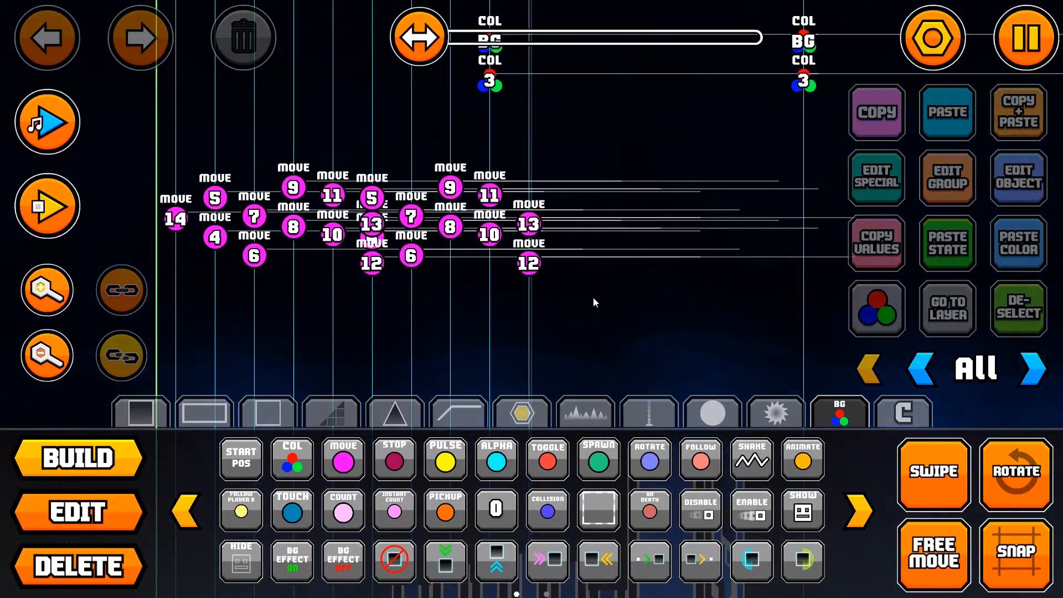
{"action": "scroll", "coordinate": [562, 288], "scroll_direction": "down", "scroll_amount": 6}
{"action": "scroll", "coordinate": [610, 299], "scroll_direction": "down", "scroll_amount": 6}
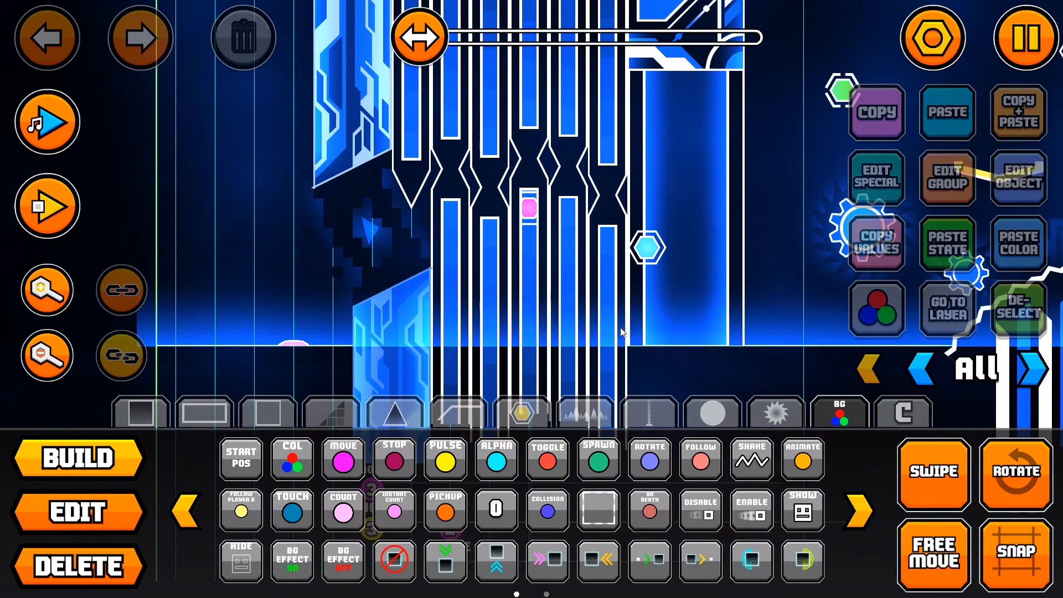
{"action": "scroll", "coordinate": [622, 331], "scroll_direction": "up", "scroll_amount": 12}
{"action": "key", "text": "2"}
{"action": "scroll", "coordinate": [168, 316], "scroll_direction": "down", "scroll_amount": 3}
{"action": "left_click", "coordinate": [175, 217]}
{"action": "left_click", "coordinate": [221, 50]}
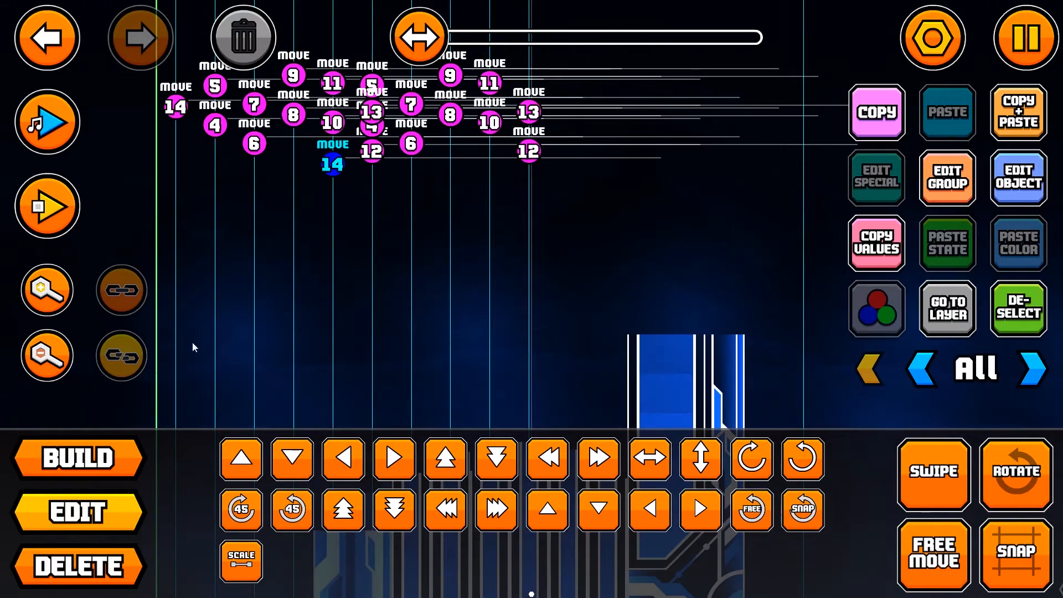
Step: Playtest the level in the editor to check the moving narrow pillars, and stop the playtest
{"action": "left_click", "coordinate": [67, 229]}
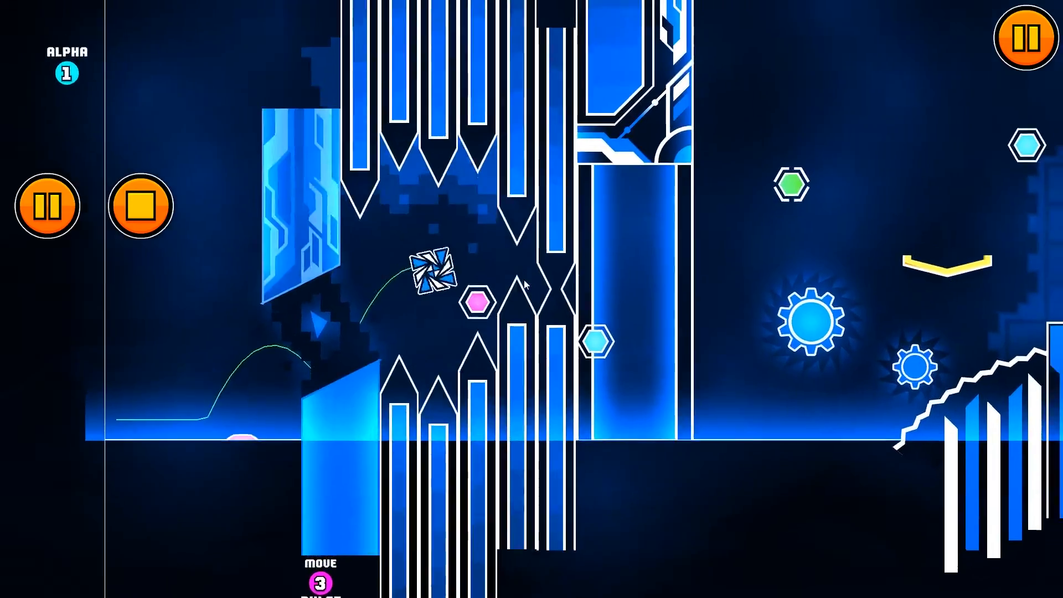
{"action": "left_click", "coordinate": [525, 281]}
{"action": "left_click", "coordinate": [524, 281]}
{"action": "left_click", "coordinate": [515, 283]}
{"action": "left_click", "coordinate": [508, 282]}
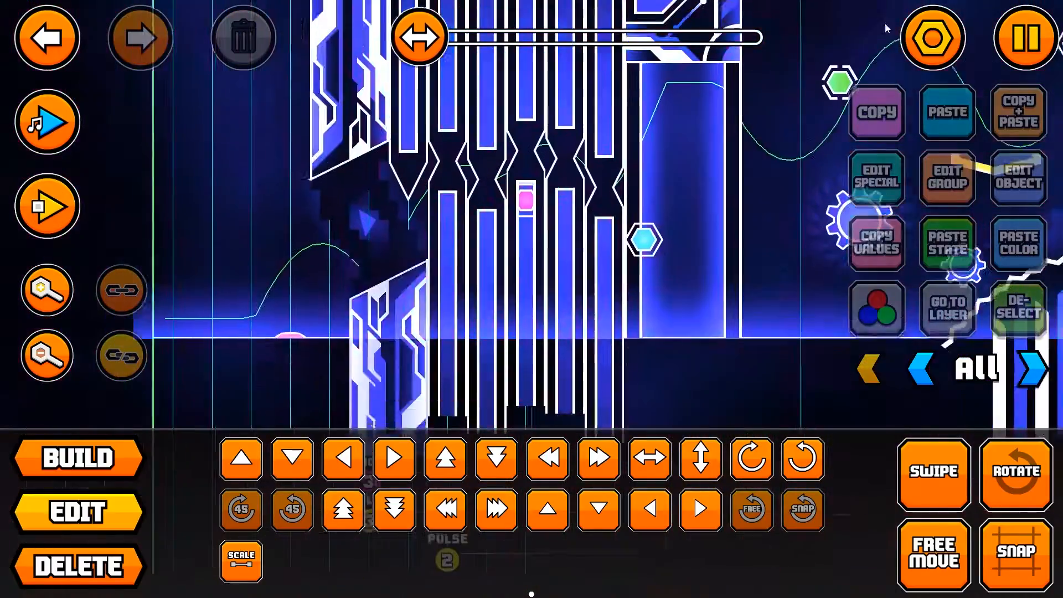
{"action": "left_click_drag", "start_coordinate": [569, 238], "coordinate": [573, 345]}
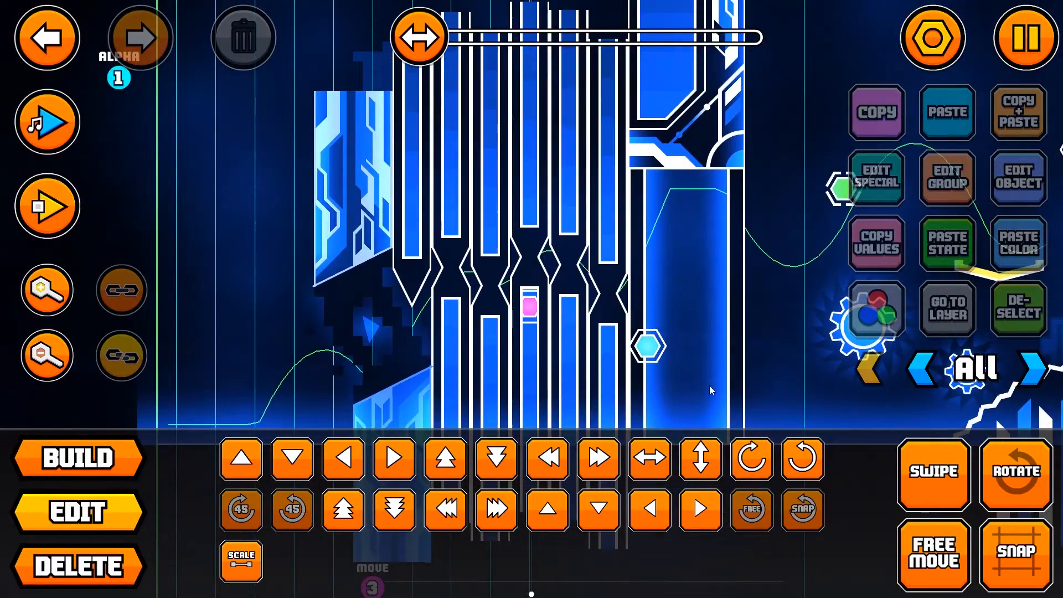
{"action": "left_click_drag", "start_coordinate": [756, 354], "coordinate": [685, 310]}
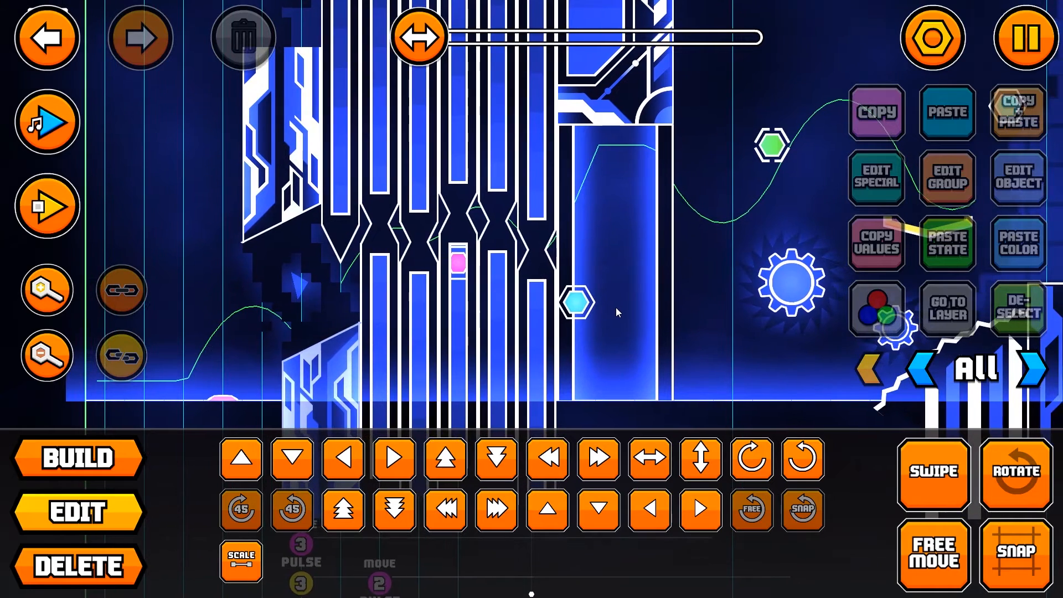
{"action": "left_click_drag", "start_coordinate": [616, 308], "coordinate": [617, 357]}
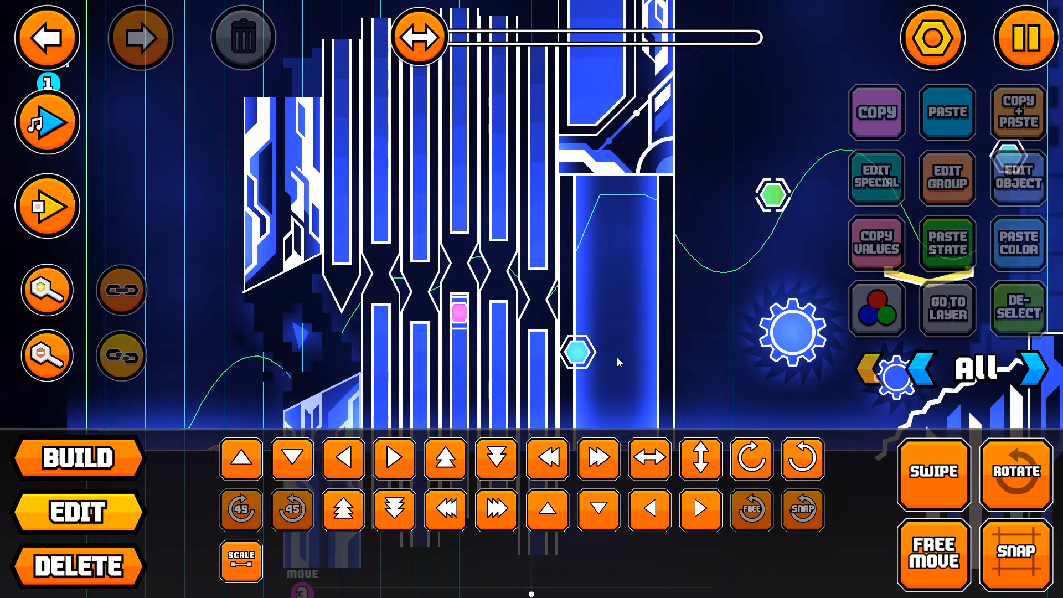
{"action": "left_click_drag", "start_coordinate": [616, 357], "coordinate": [654, 347]}
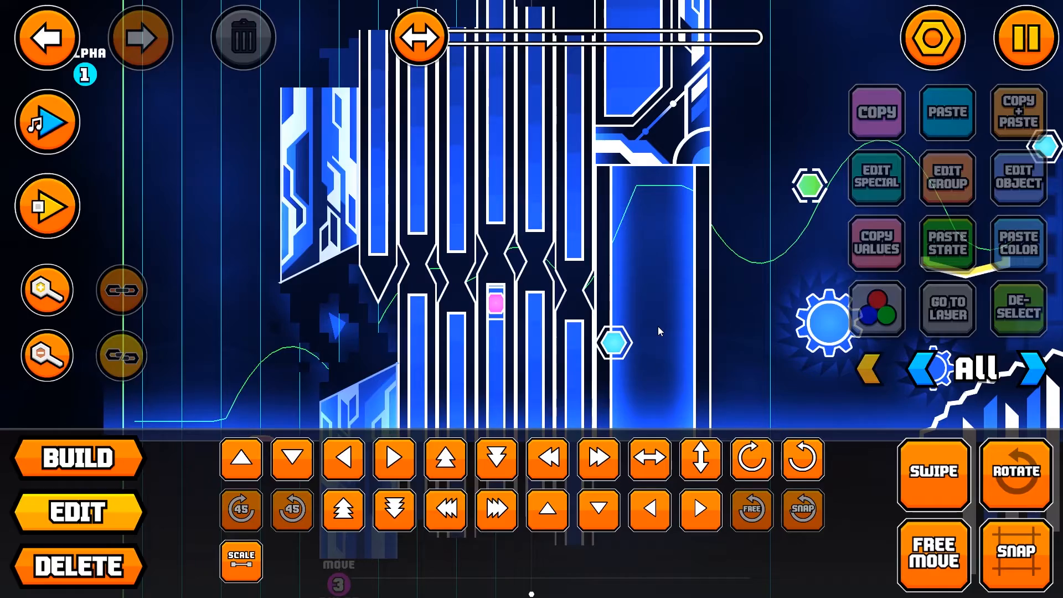
Step: Save the level, exit the editor and return to the list of created levels
{"action": "left_click", "coordinate": [1026, 38]}
{"action": "left_click", "coordinate": [640, 302]}
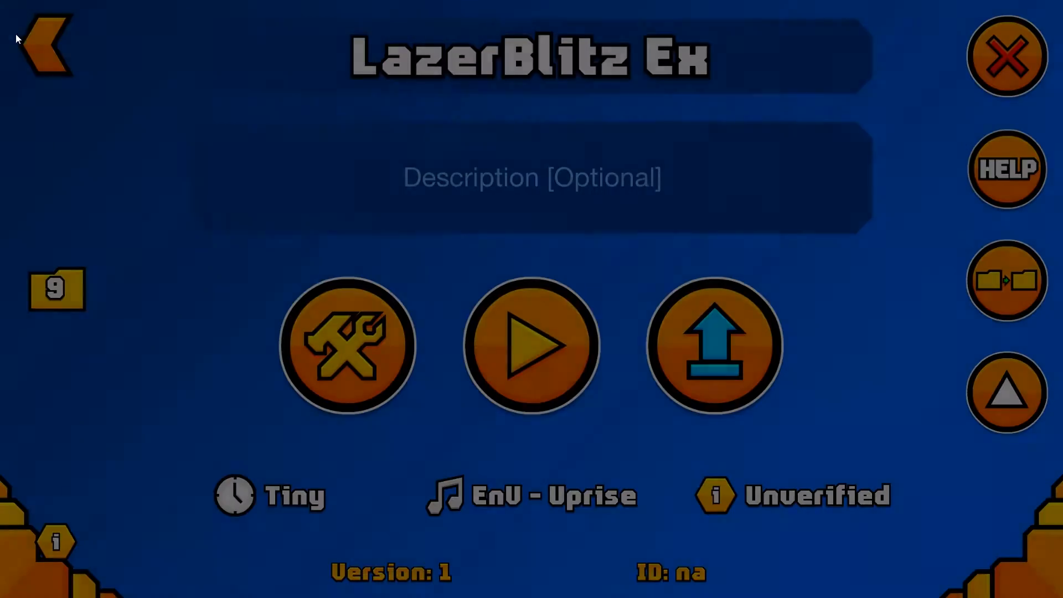
{"action": "left_click", "coordinate": [45, 41]}
Step: Find The Endgame on the next page of the created levels and open its level page
{"action": "scroll", "coordinate": [536, 276], "scroll_direction": "up", "scroll_amount": 5}
{"action": "left_click", "coordinate": [47, 300]}
{"action": "scroll", "coordinate": [471, 327], "scroll_direction": "down", "scroll_amount": 10}
{"action": "scroll", "coordinate": [522, 317], "scroll_direction": "down", "scroll_amount": 15}
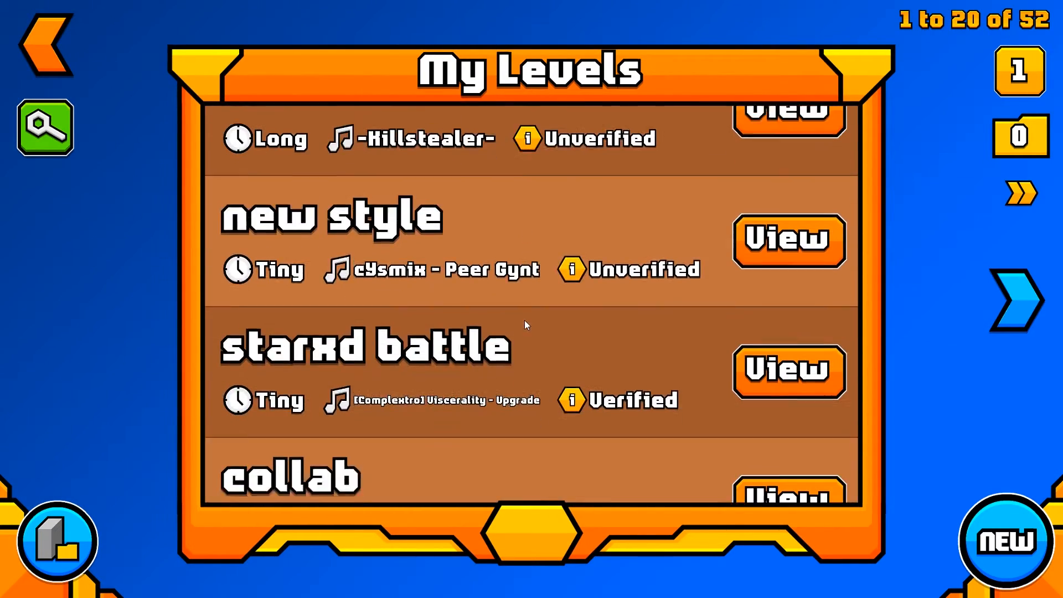
{"action": "scroll", "coordinate": [789, 306], "scroll_direction": "down", "scroll_amount": 5}
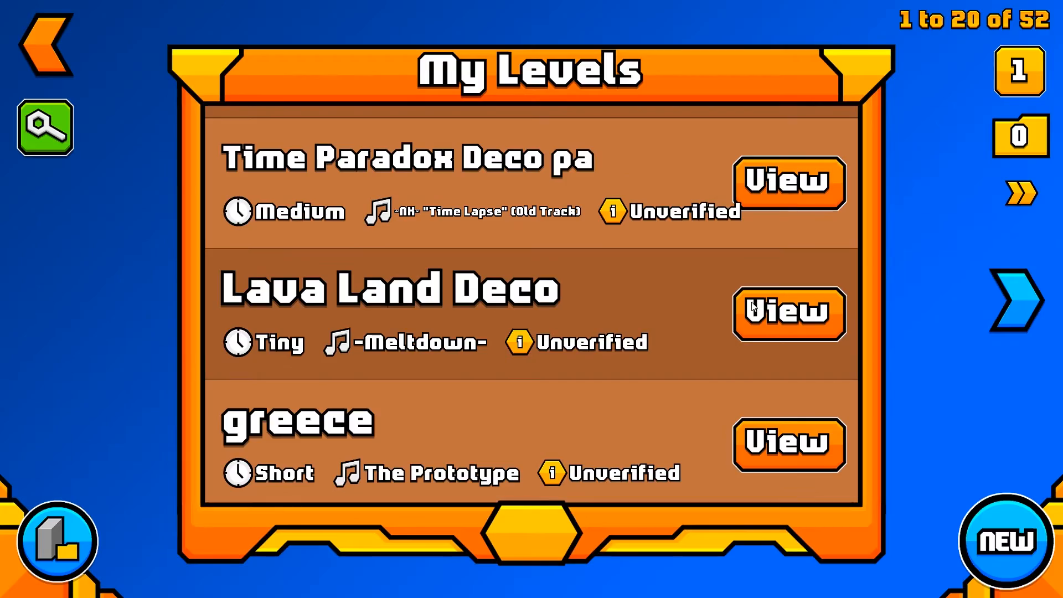
{"action": "left_click", "coordinate": [997, 313]}
{"action": "left_click", "coordinate": [769, 191]}
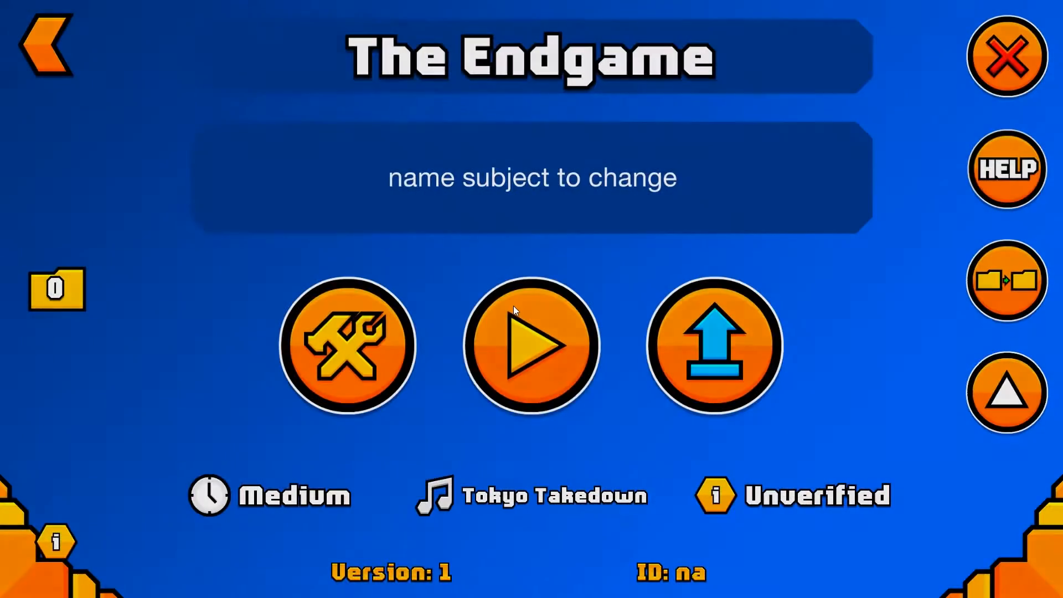
Step: Play The Endgame from its start position to view the animated decorations and moving pillars, and pause the level
{"action": "left_click", "coordinate": [514, 304]}
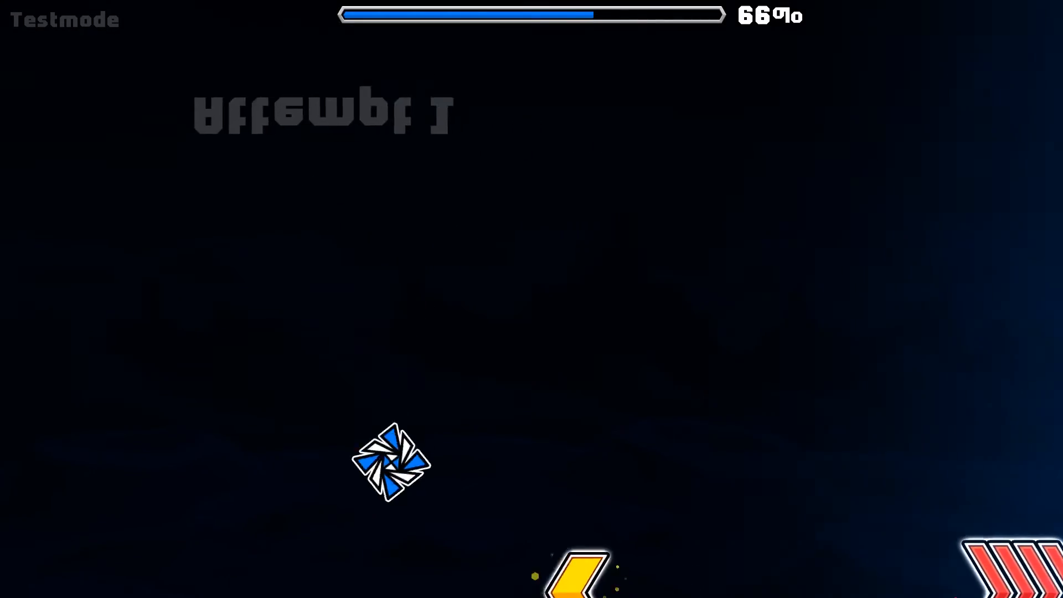
{"action": "key", "text": "space"}
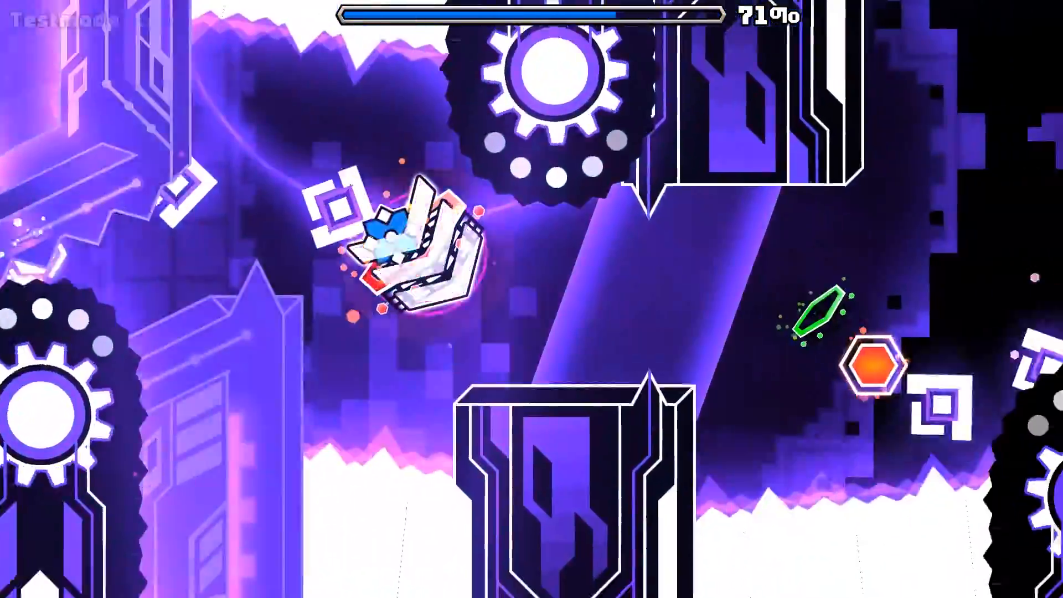
{"action": "key", "text": "space"}
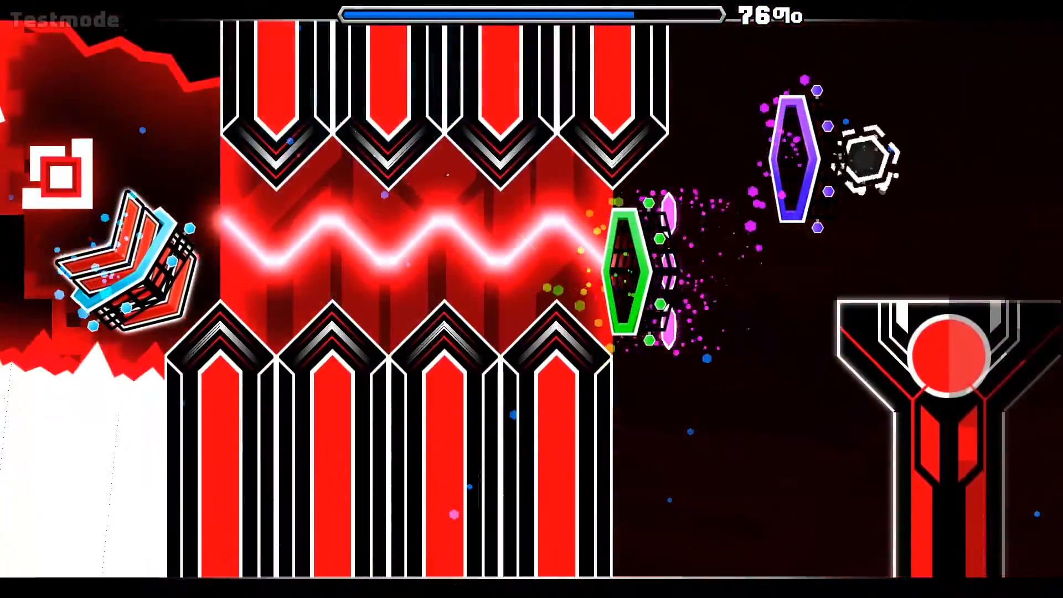
{"action": "key", "text": "space"}
{"action": "key", "text": "space"}
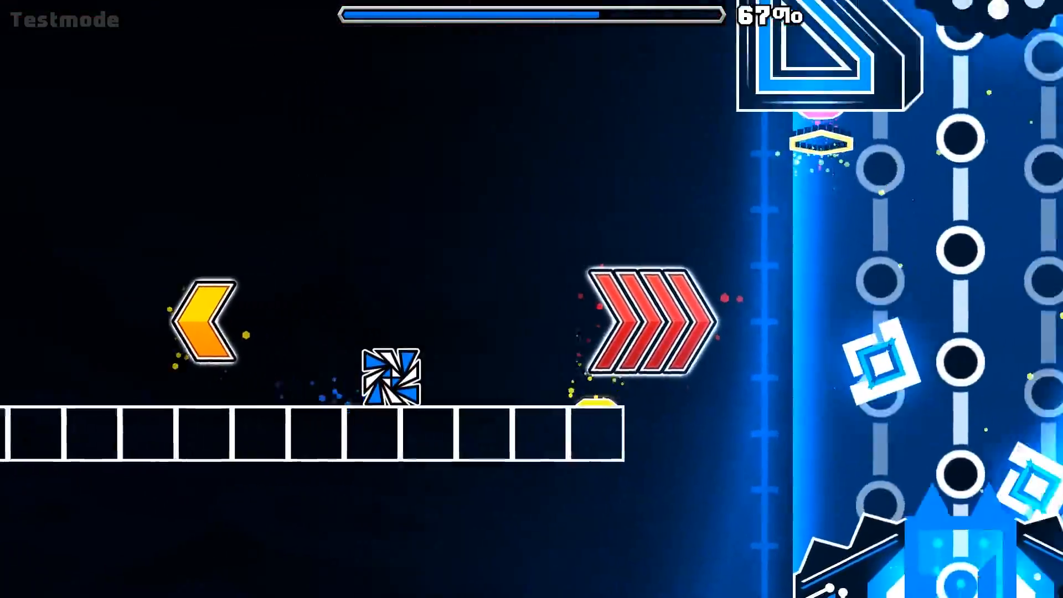
{"action": "key", "text": "space"}
{"action": "key", "text": "space"}
{"action": "key", "text": "space"}
{"action": "key", "text": "space"}
{"action": "key", "text": "space"}
{"action": "key", "text": "space"}
{"action": "key", "text": "space"}
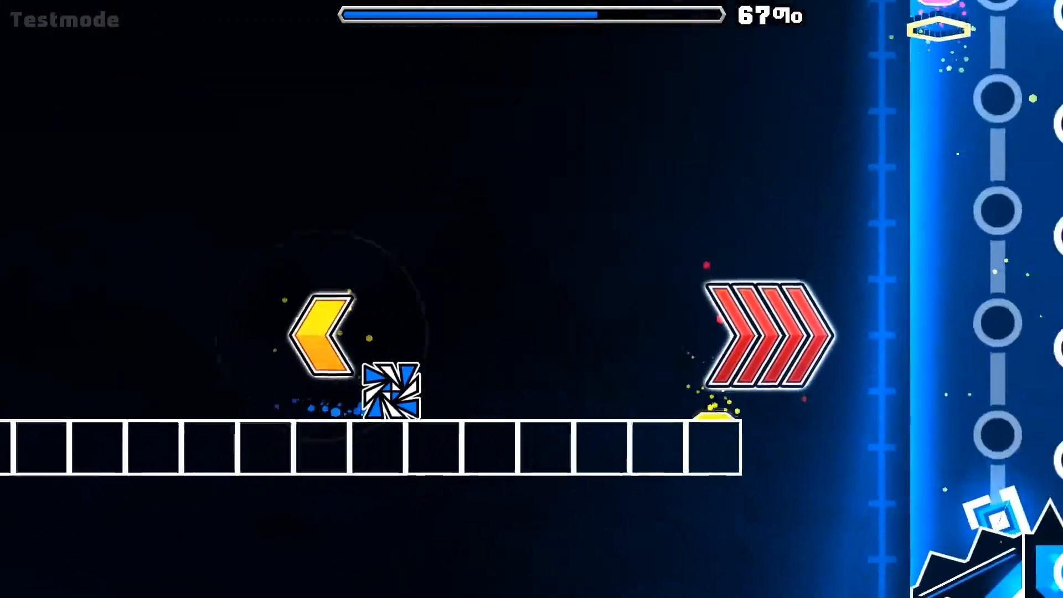
{"action": "key", "text": "space"}
{"action": "key", "text": "space"}
{"action": "key", "text": "space"}
{"action": "key", "text": "space"}
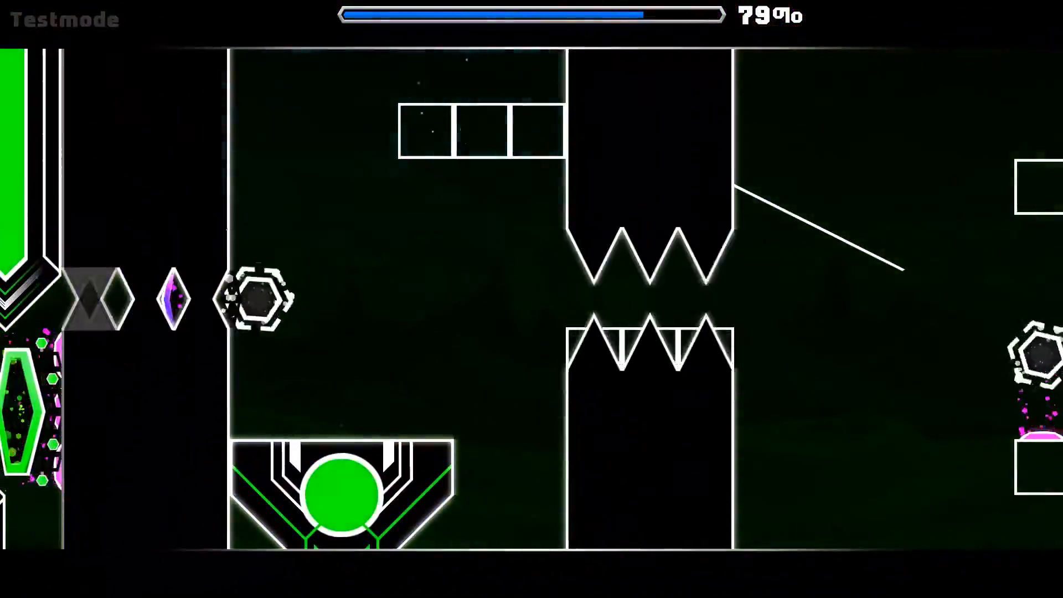
{"action": "key", "text": "space"}
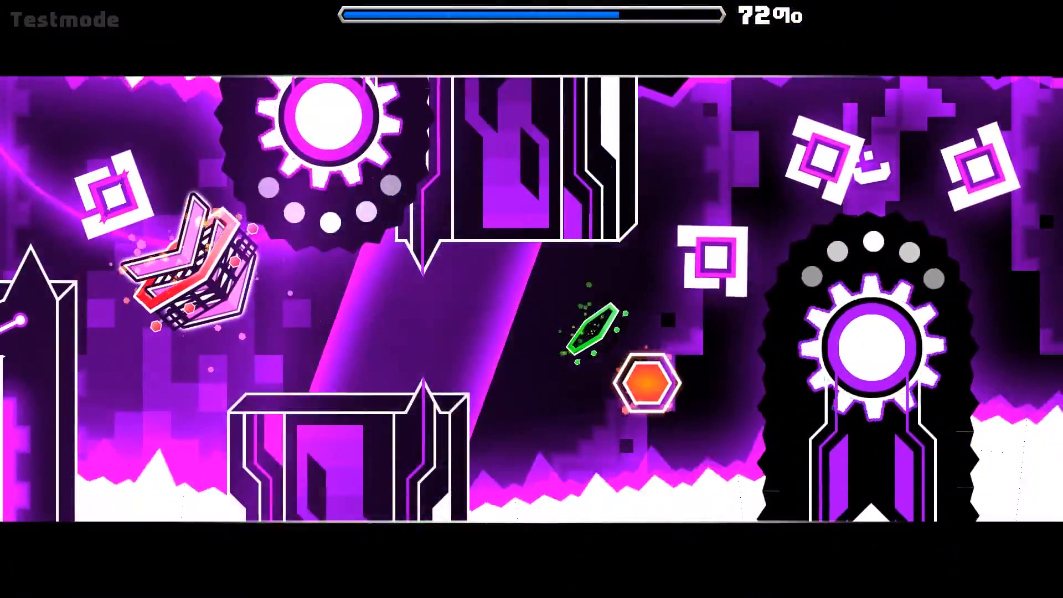
{"action": "key", "text": "space"}
{"action": "key", "text": "space"}
{"action": "key", "text": "space"}
{"action": "key", "text": "space"}
{"action": "key", "text": "space"}
{"action": "key", "text": "space"}
{"action": "key", "text": "space"}
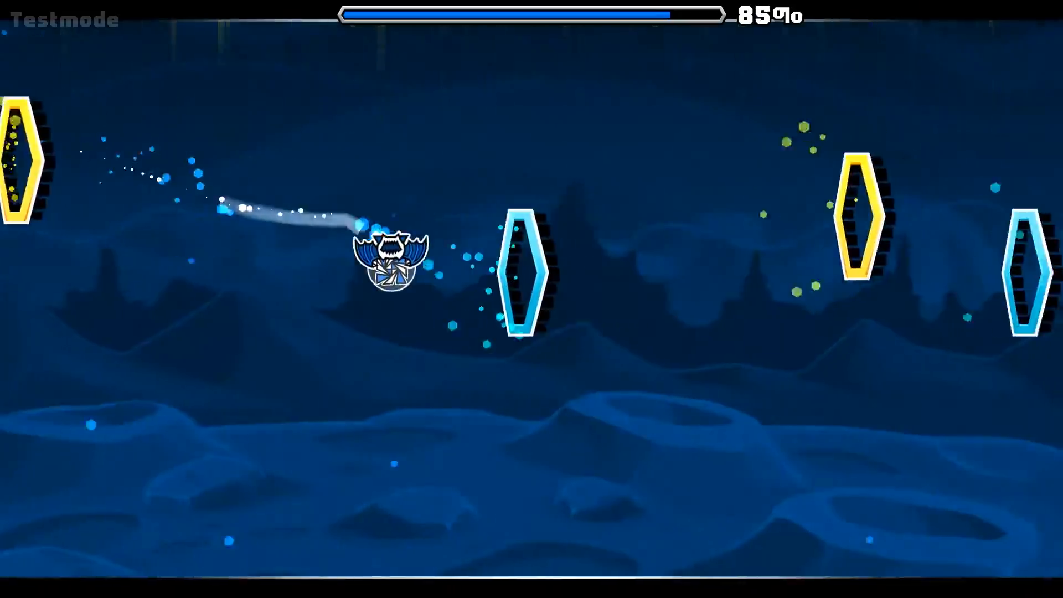
{"action": "key", "text": "space"}
{"action": "key", "text": "space"}
{"action": "key", "text": "space"}
{"action": "key", "text": "space"}
{"action": "key", "text": "Escape"}
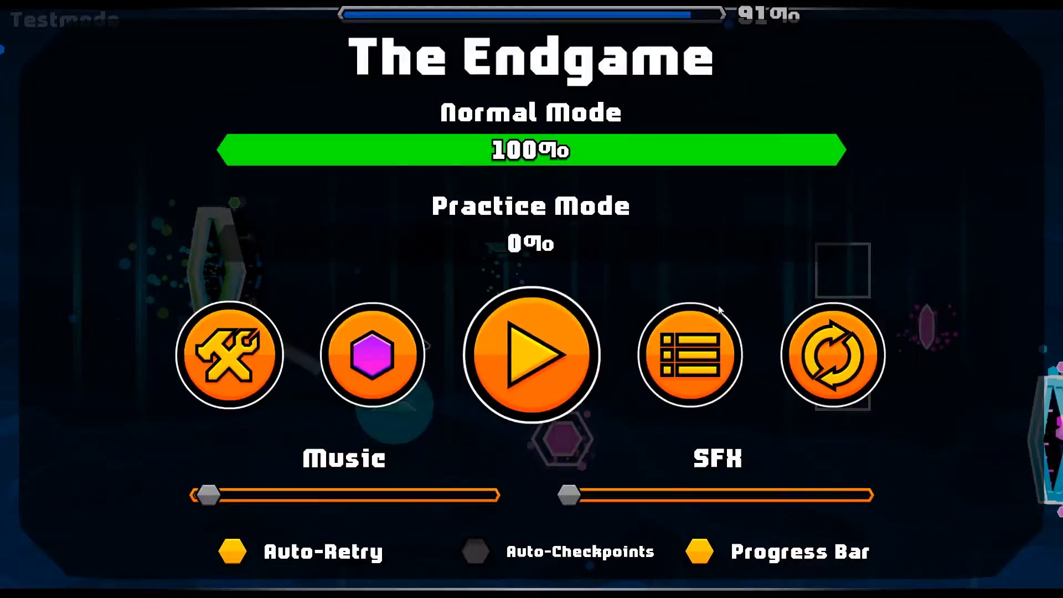